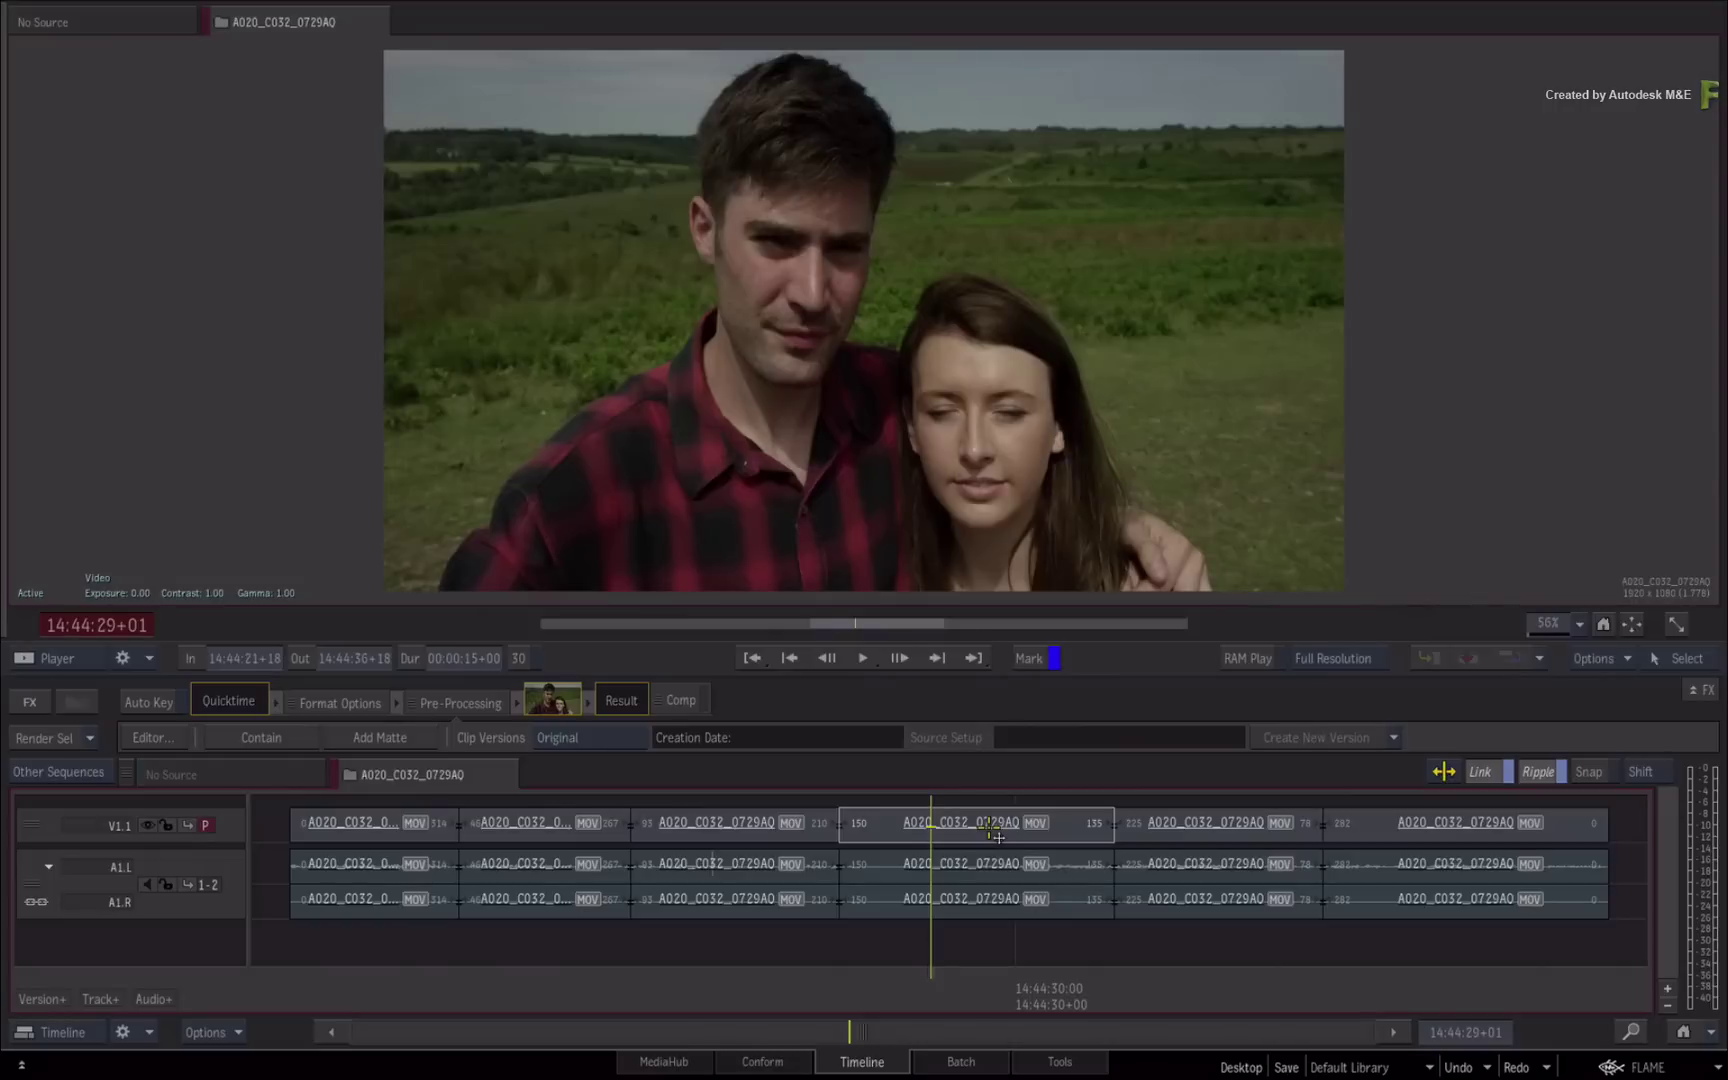
Add a Colour Correct effect to the timeline clip and open it in the Colour Corrector
right_click(998, 836)
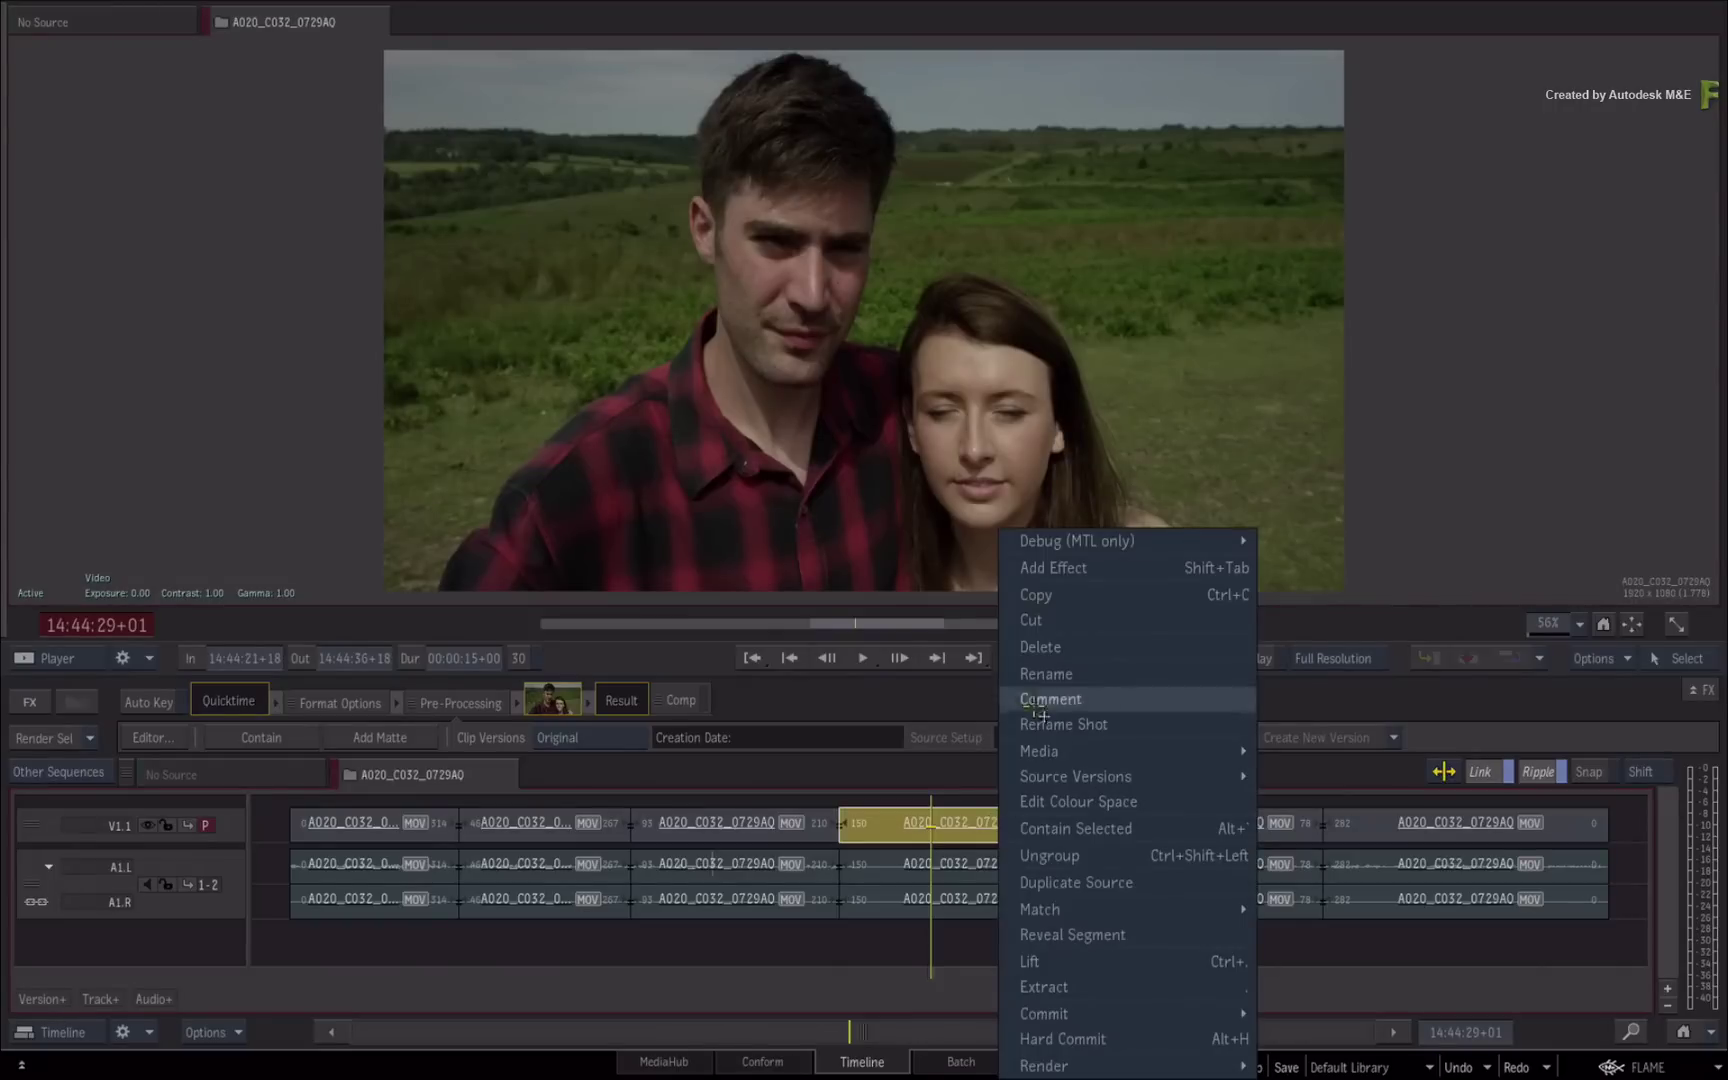
click(1066, 576)
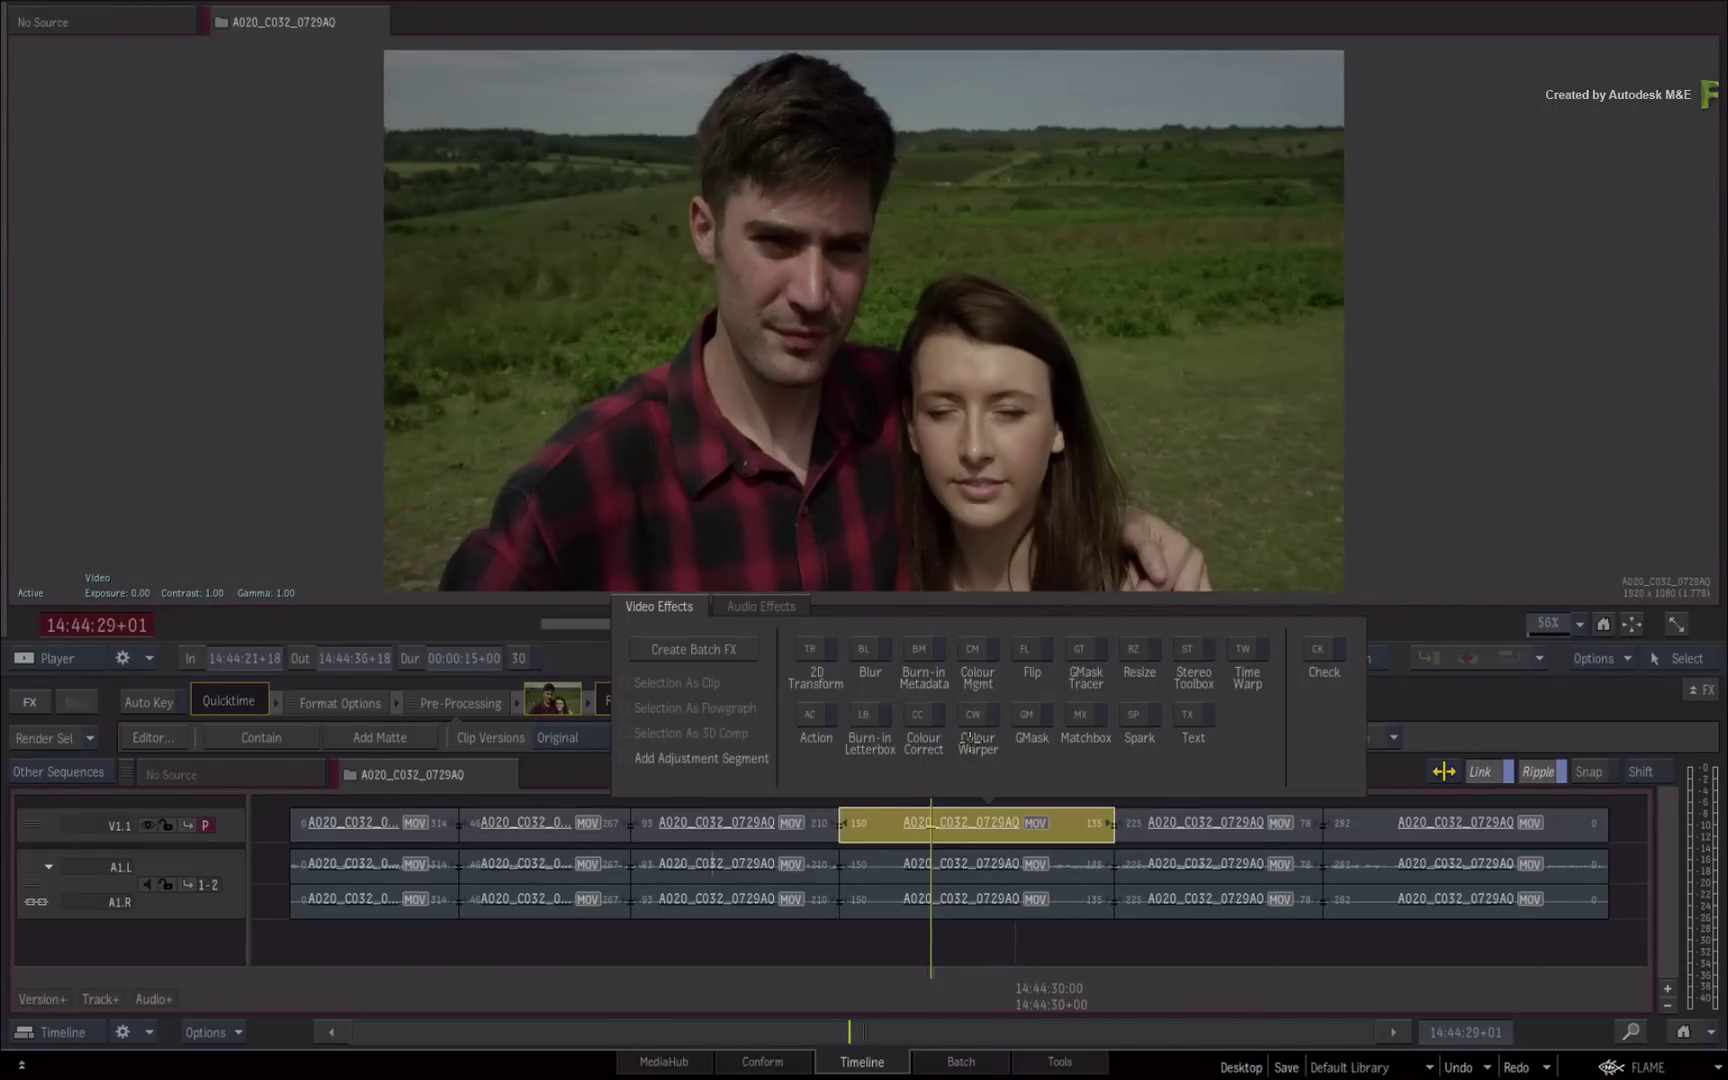
click(920, 716)
double_click(1003, 824)
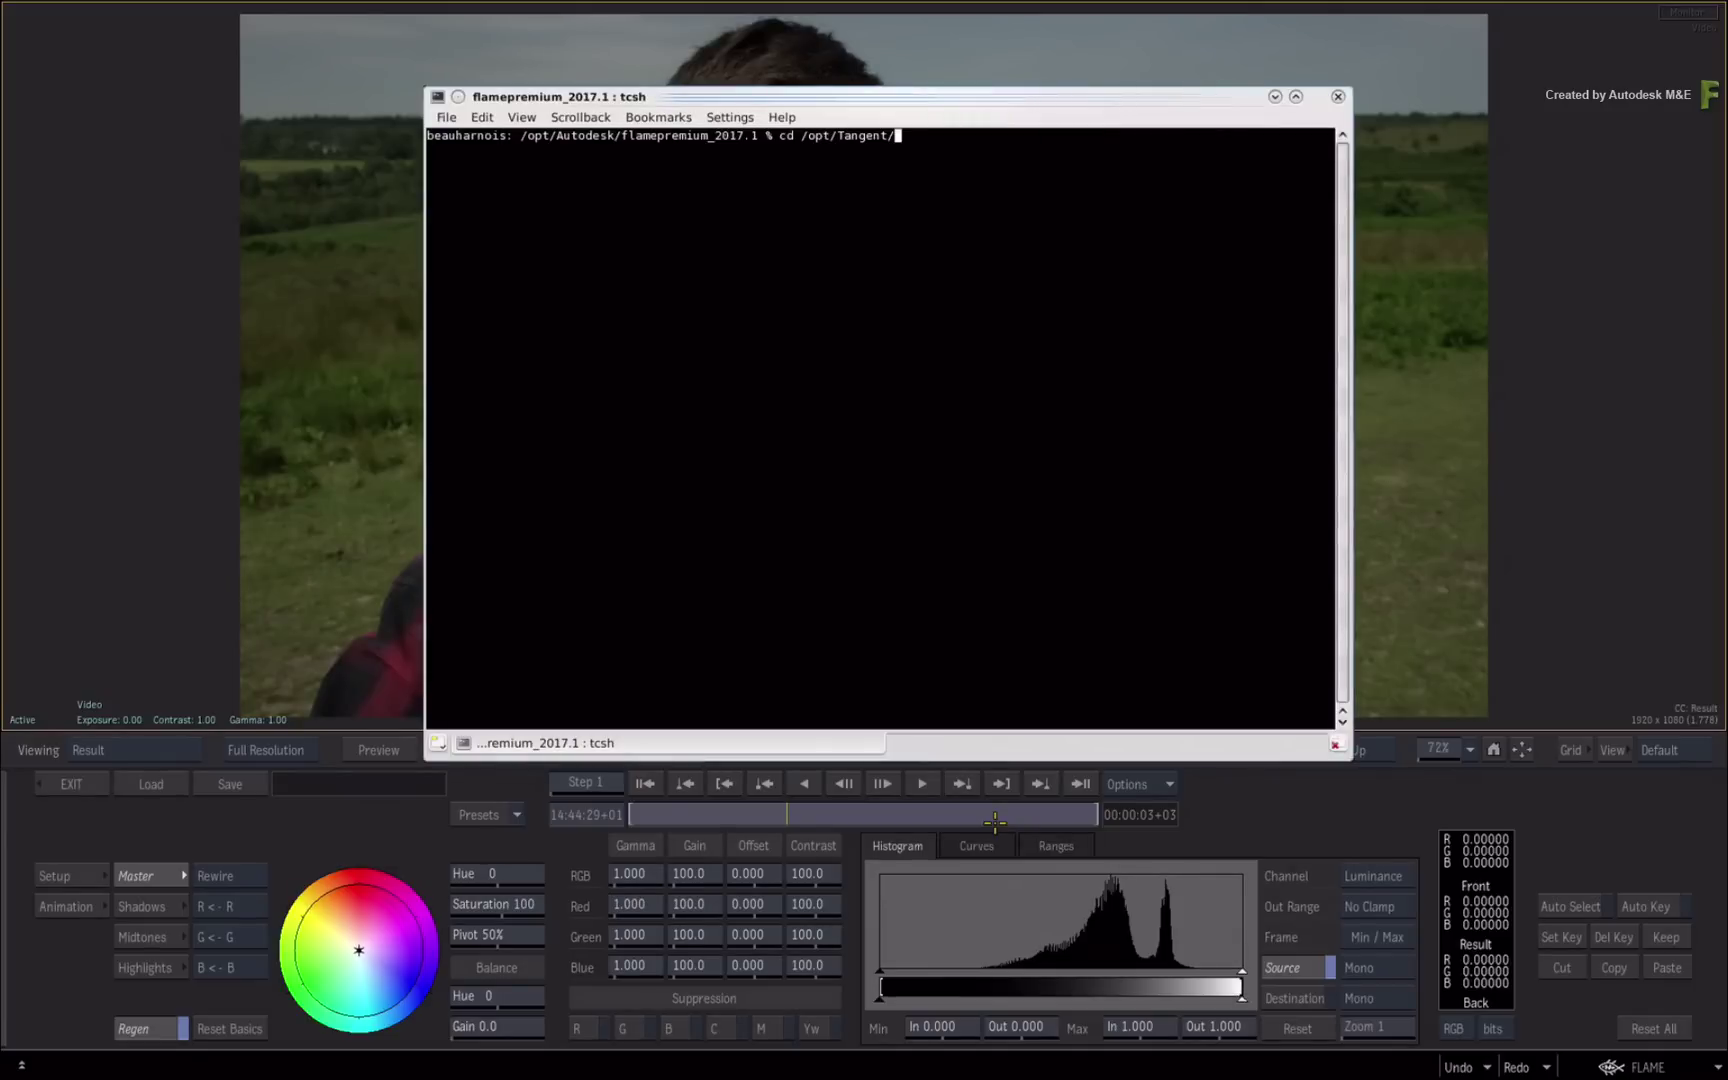
Change into the /opt/Tangent/bin folder and list its Tangent programs
text(bin)
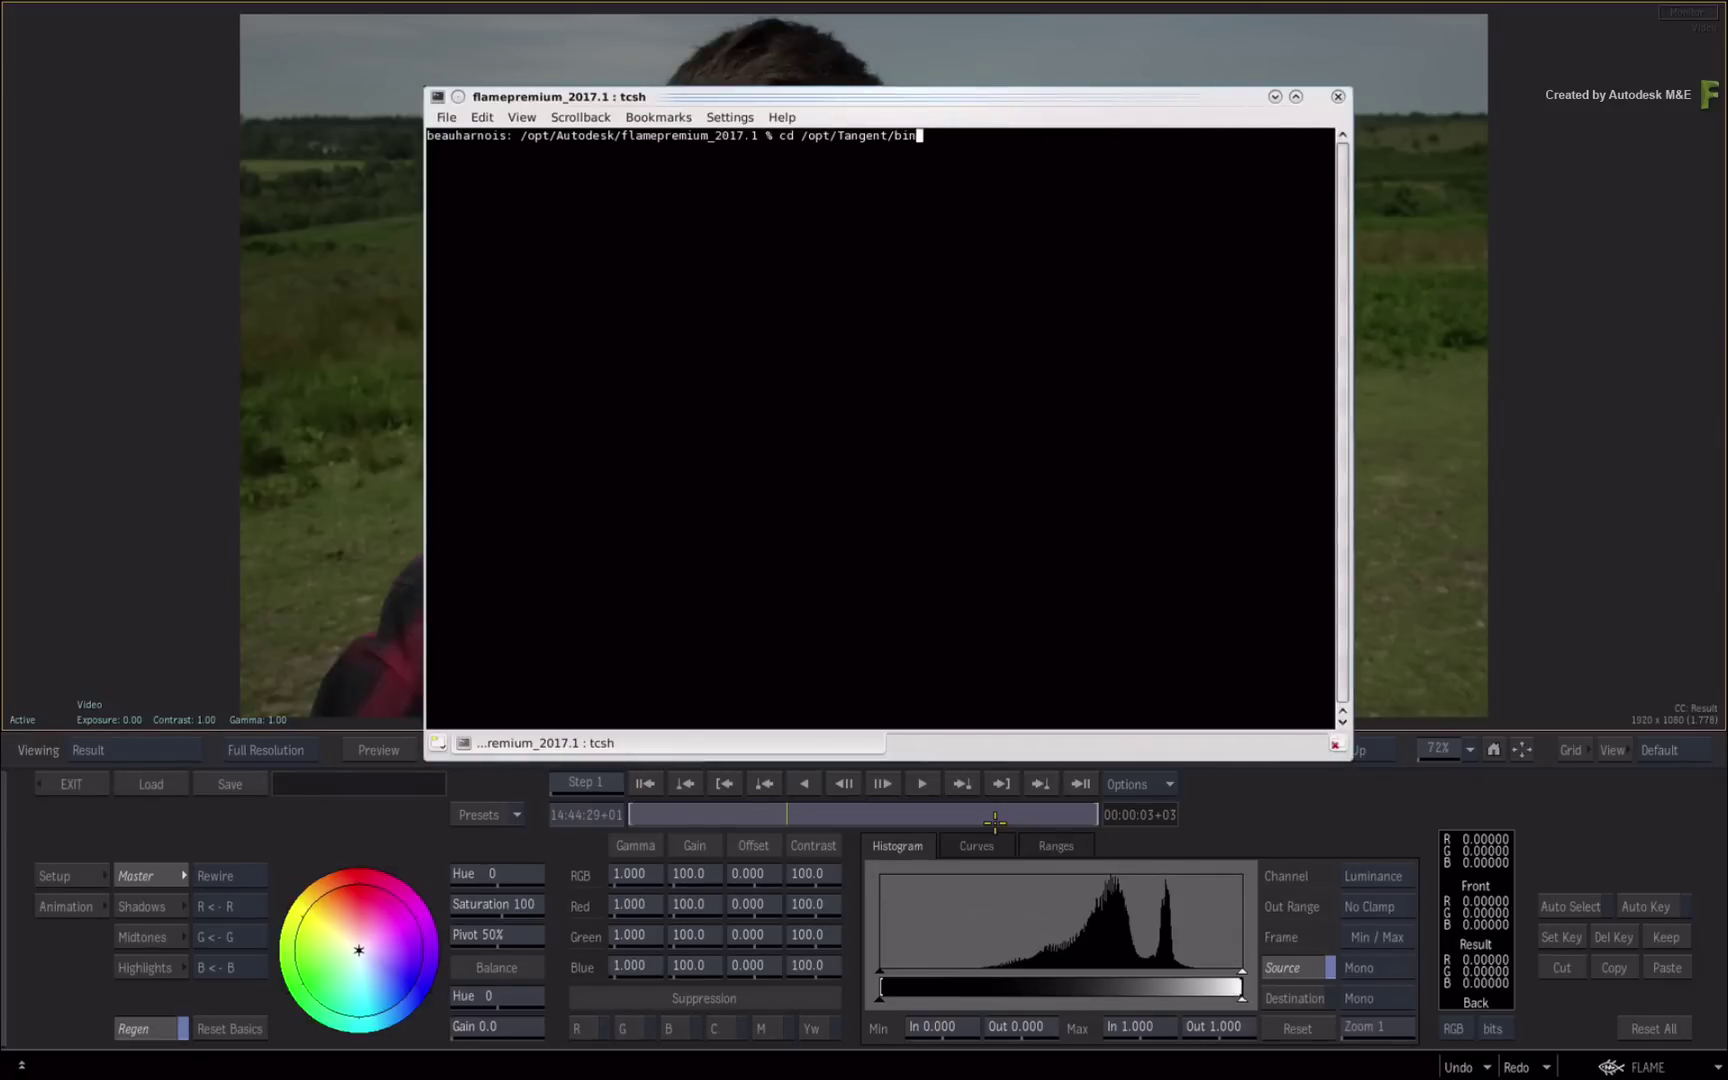
key(Return)
text(ls)
key(Return)
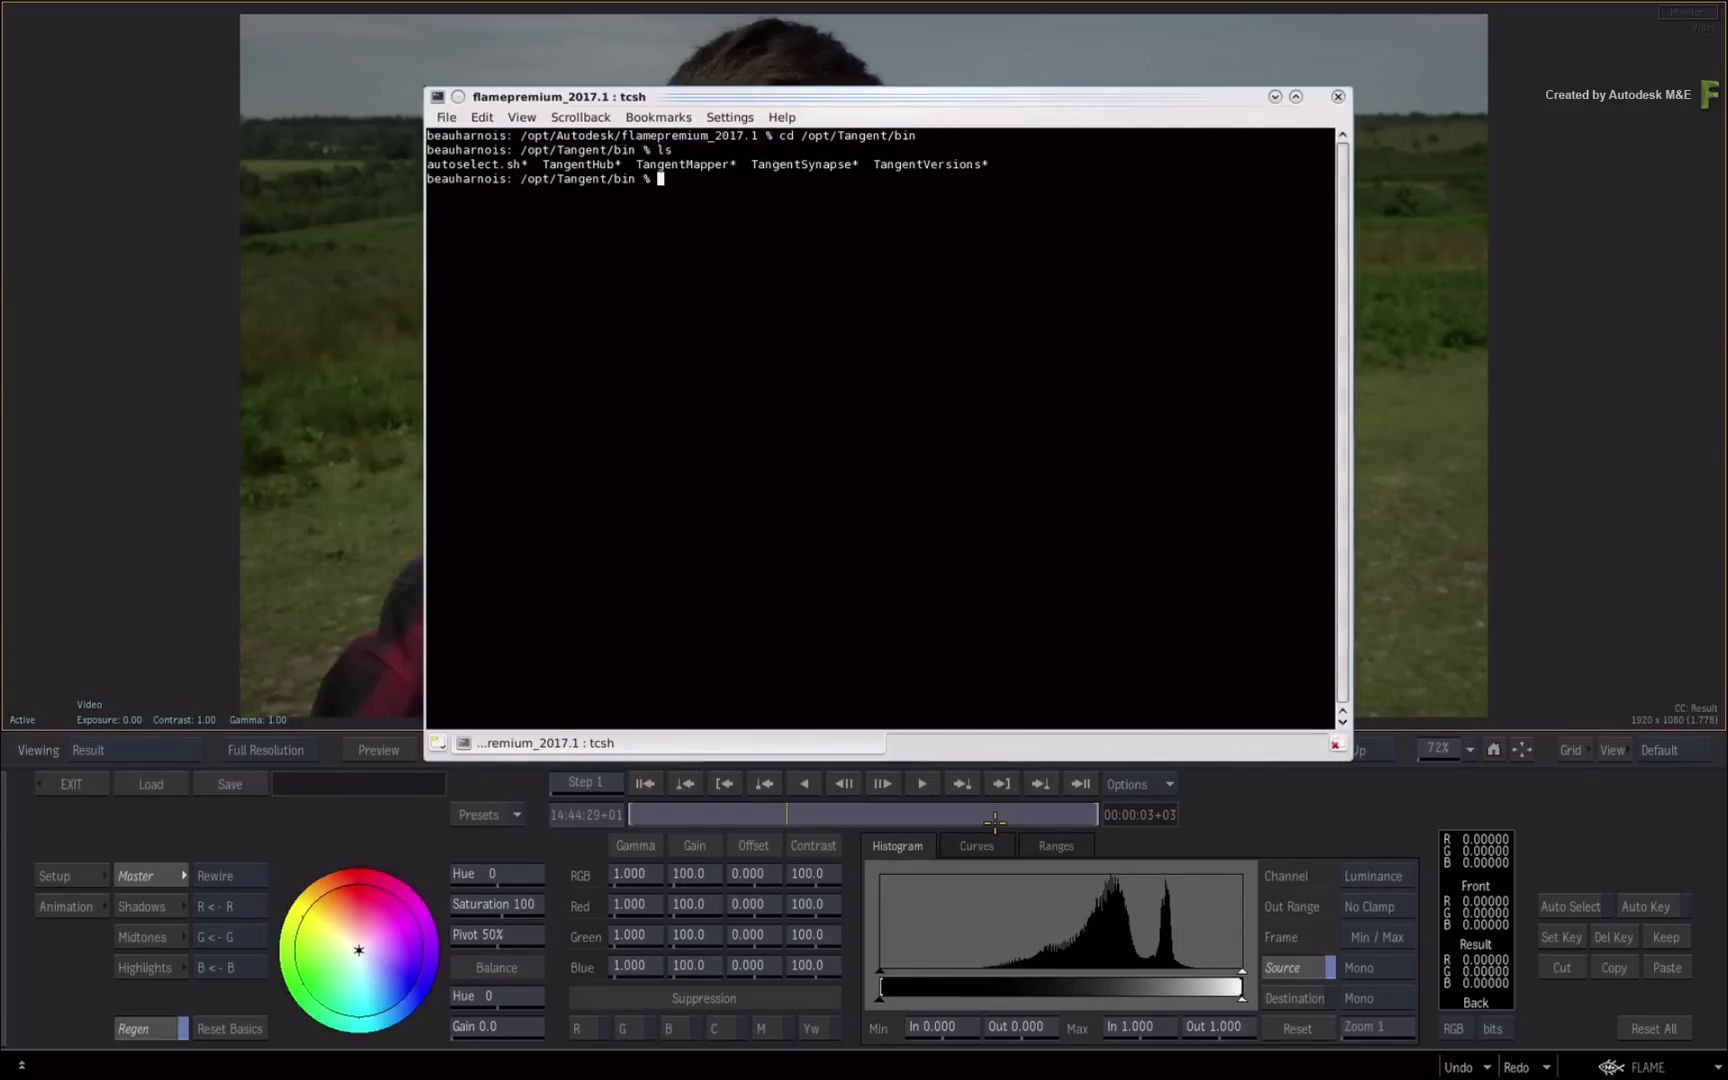
Launch ./TangentMapper from Terminal, completing the name with Tab
text(./)
text(Tan)
key(Tab)
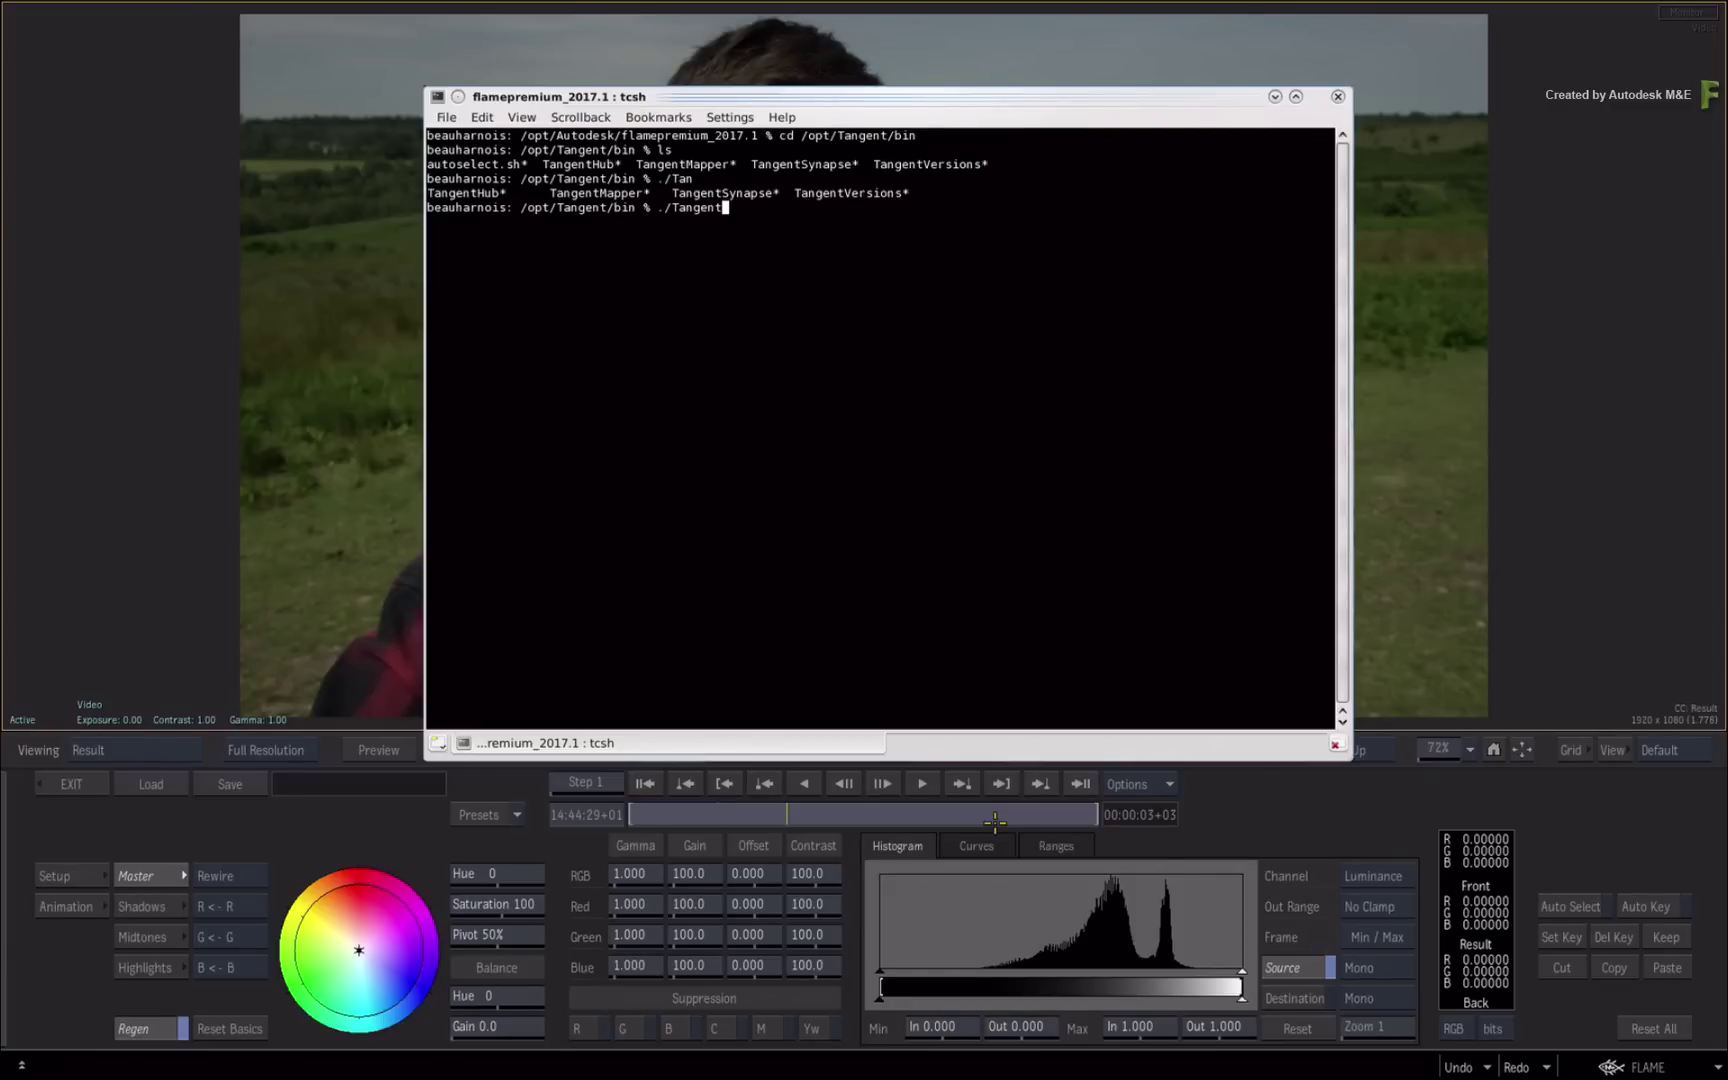
text(M)
key(Tab)
key(Return)
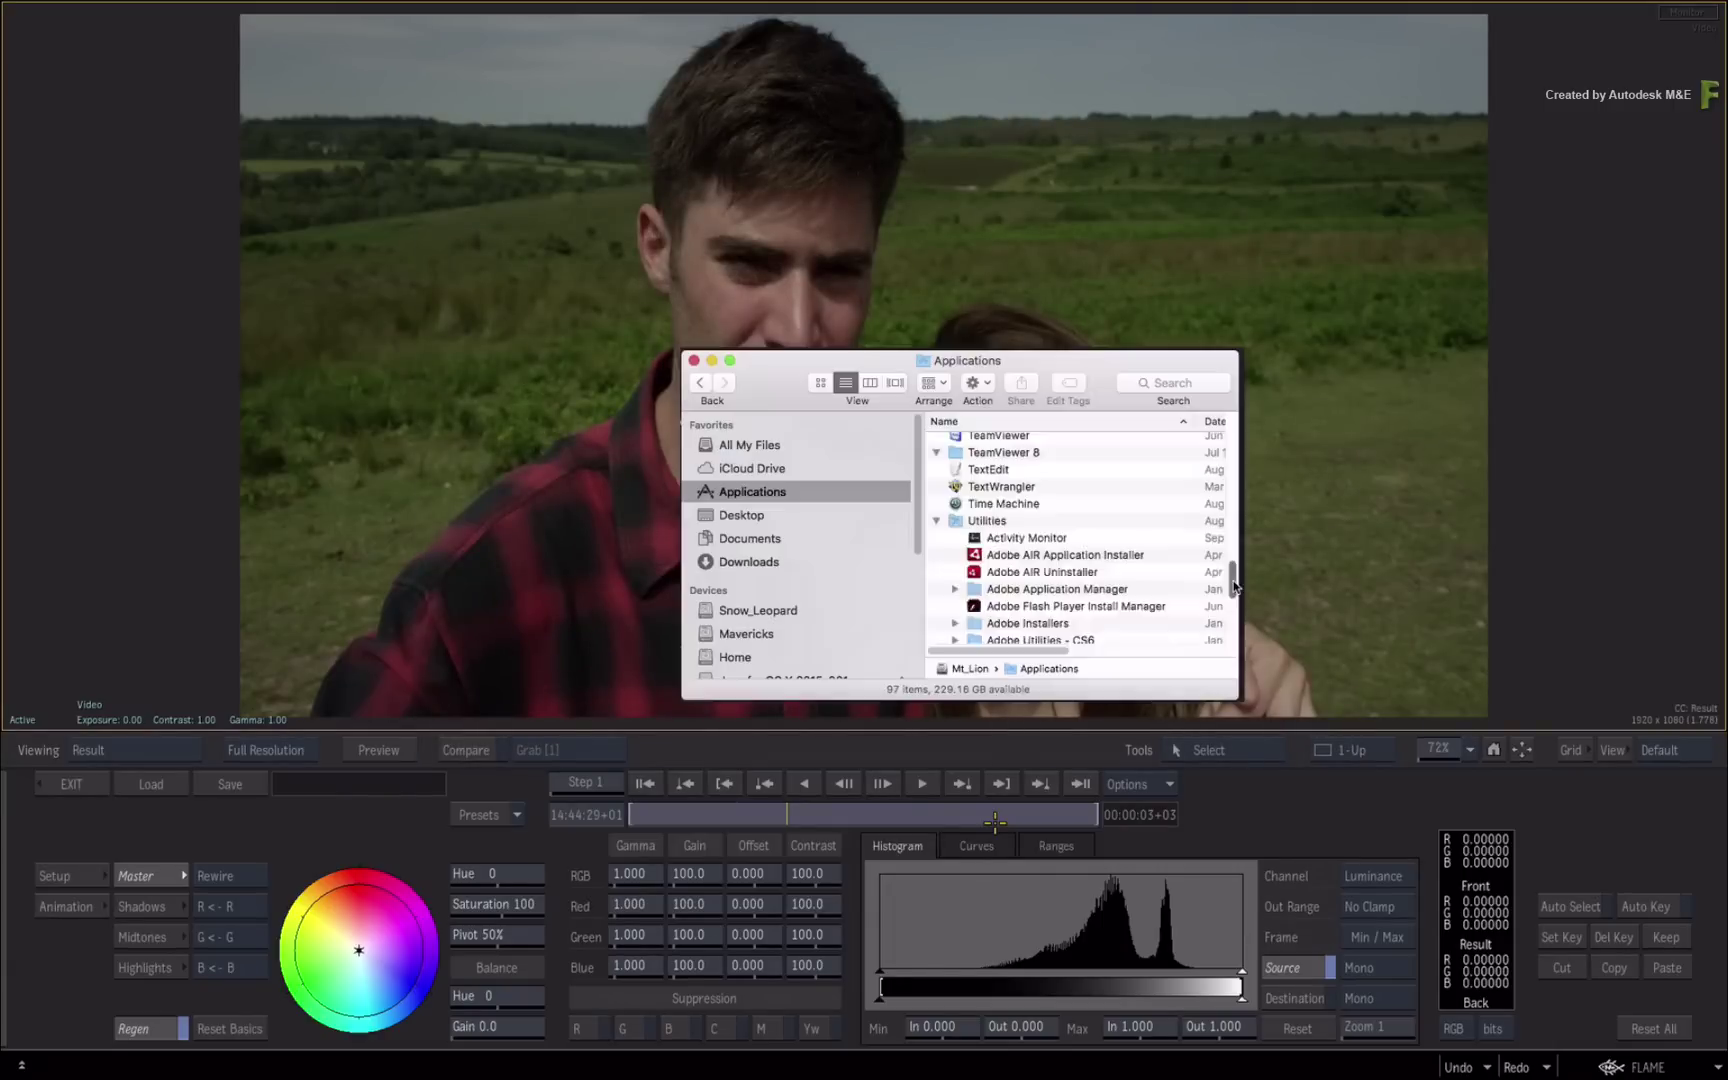
Launch Tangent Mapper from Applications > Tangent and view the CW TL mode controls
double_click(958, 504)
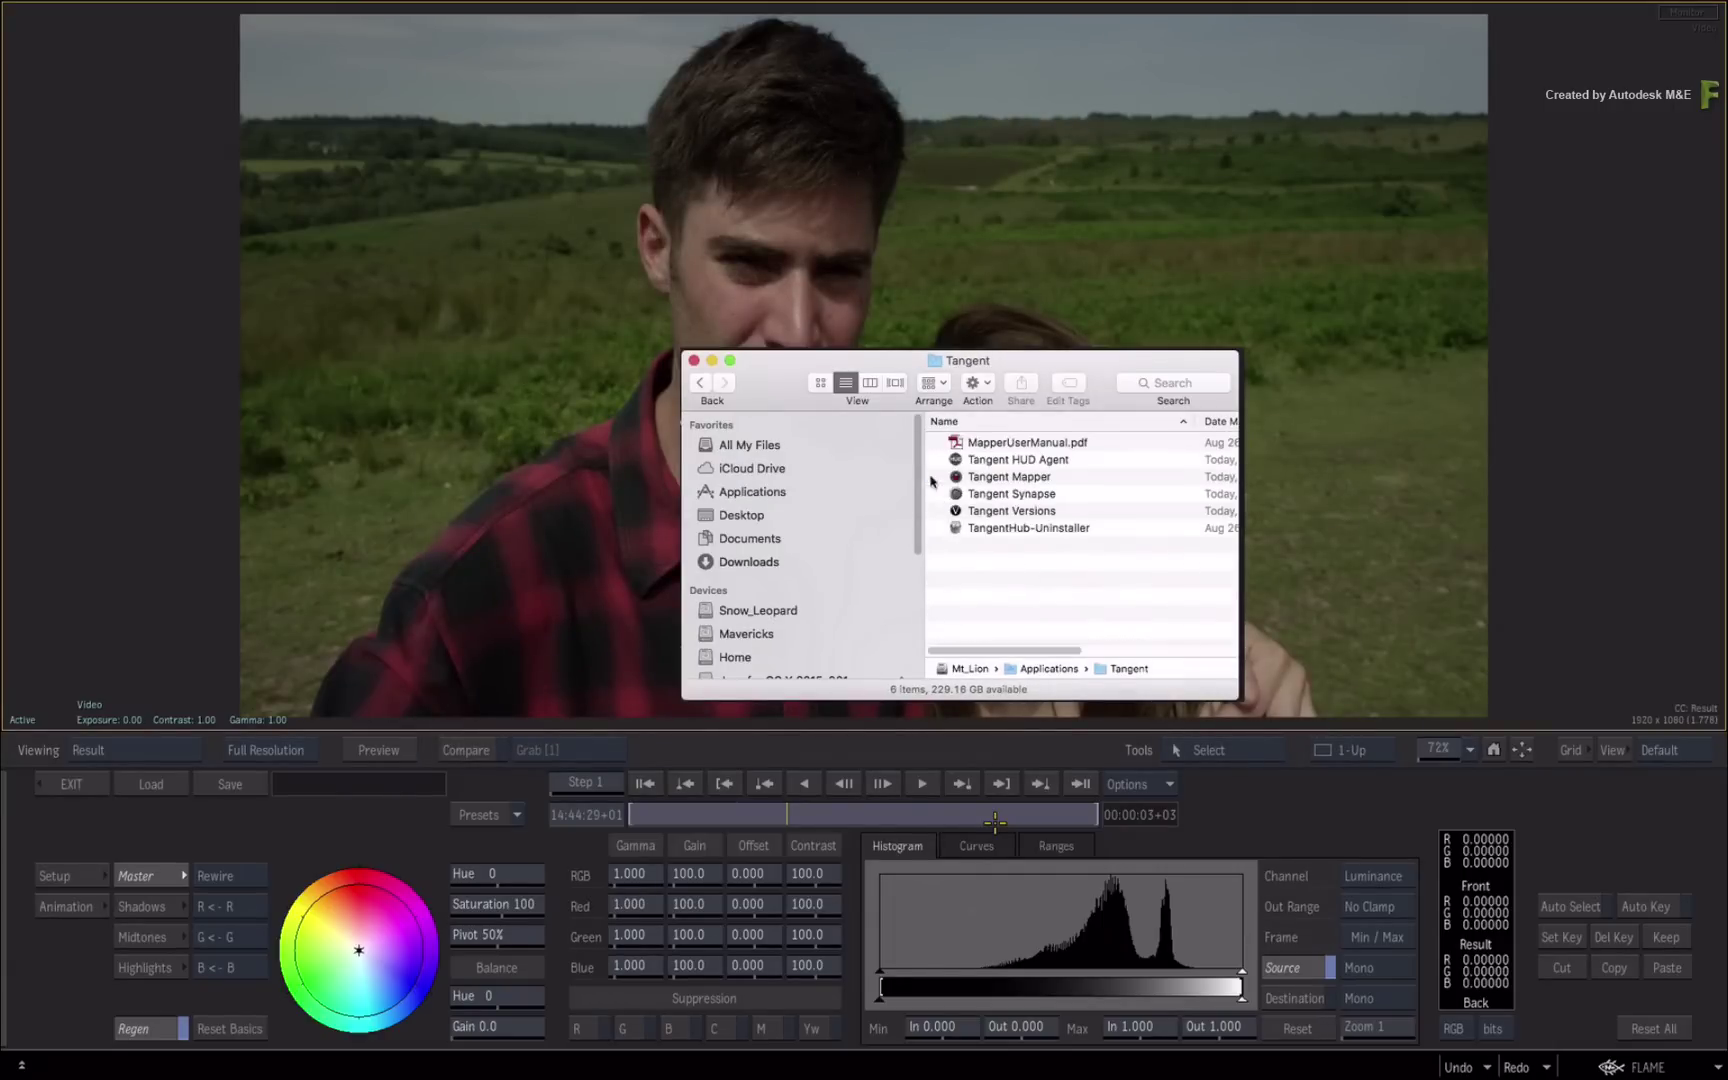
double_click(1022, 478)
click(990, 152)
Browse the Element-Bt (1), Element-Bt (2), Element-Kb, Element-Tk and Wave panel layouts
click(672, 172)
click(748, 172)
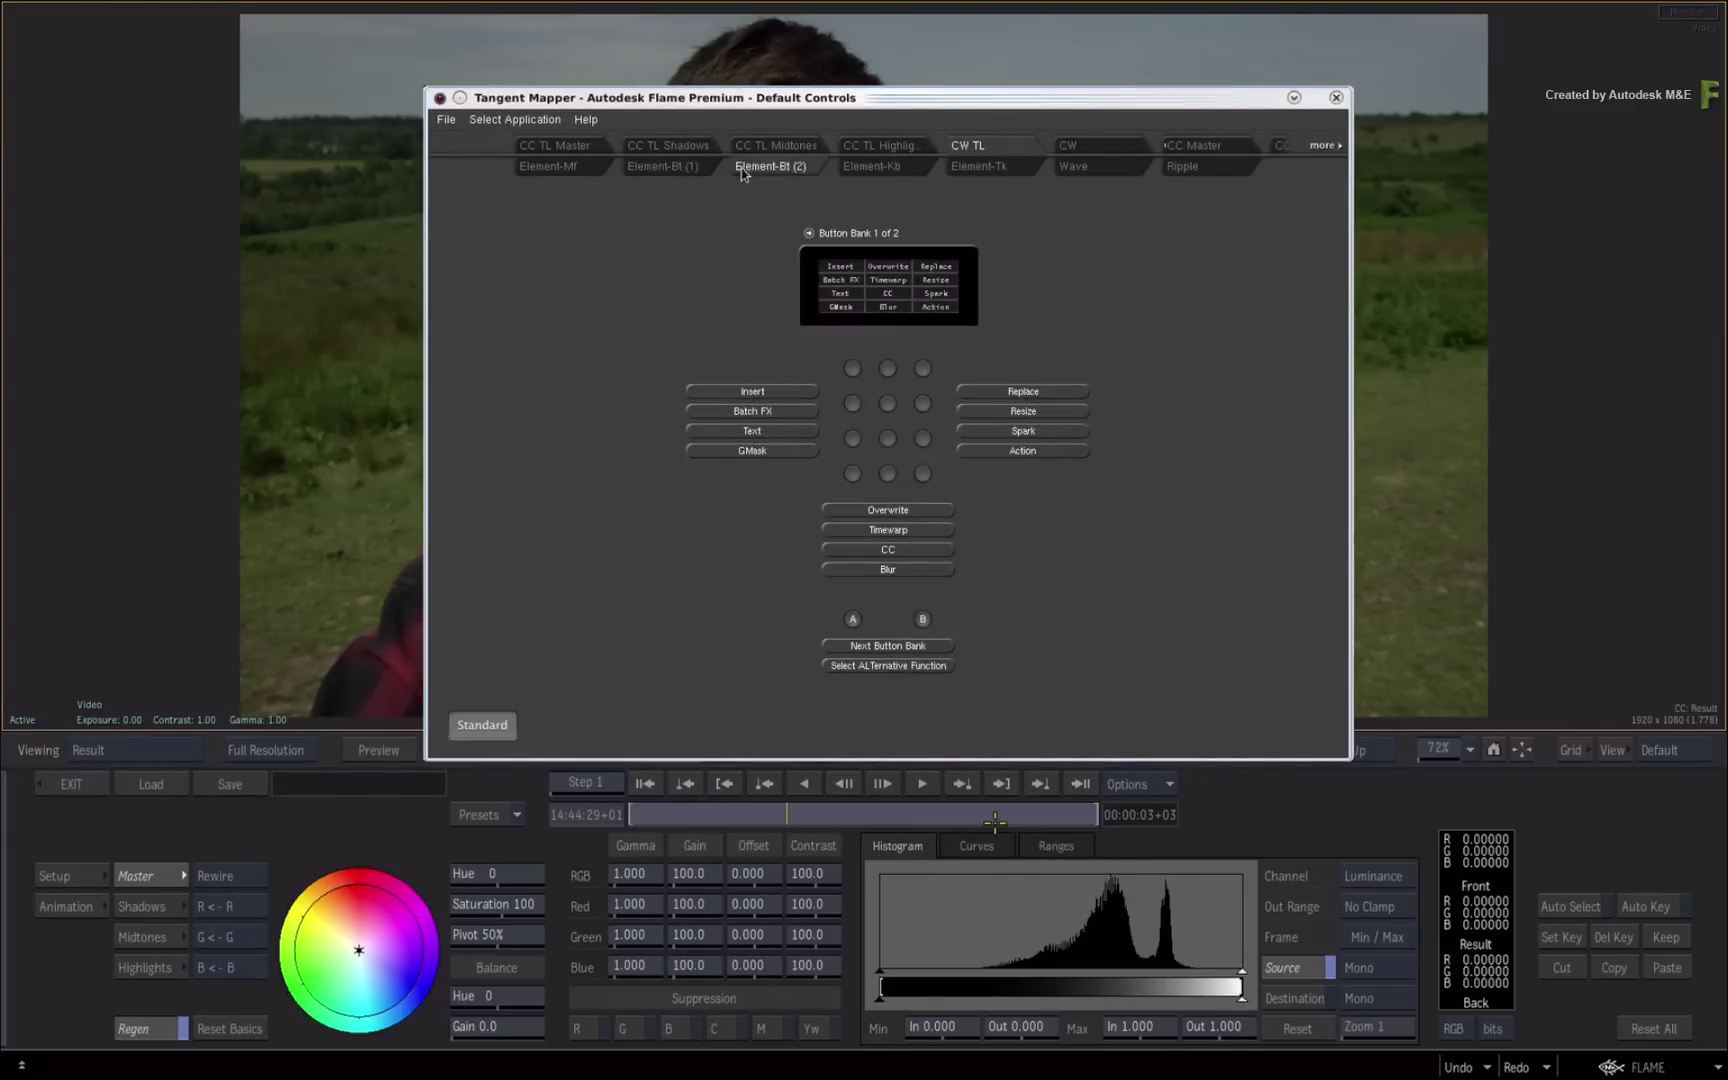
click(880, 172)
click(978, 170)
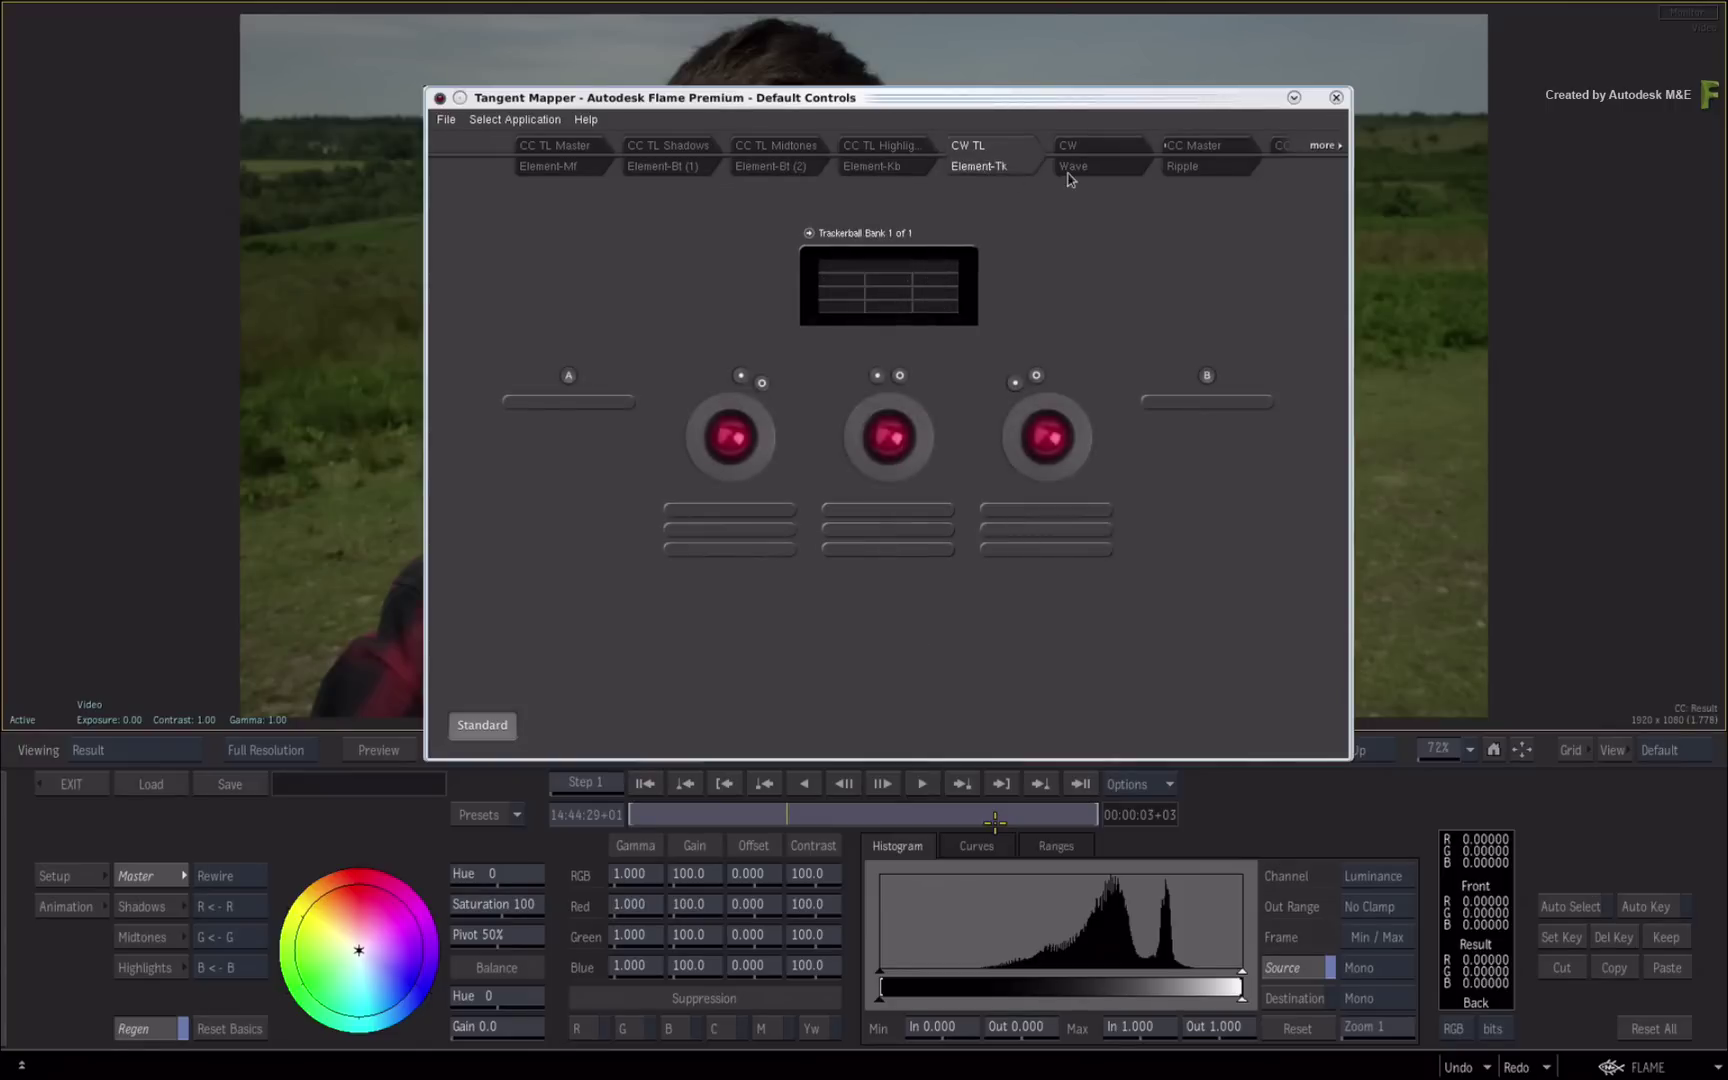
click(1070, 172)
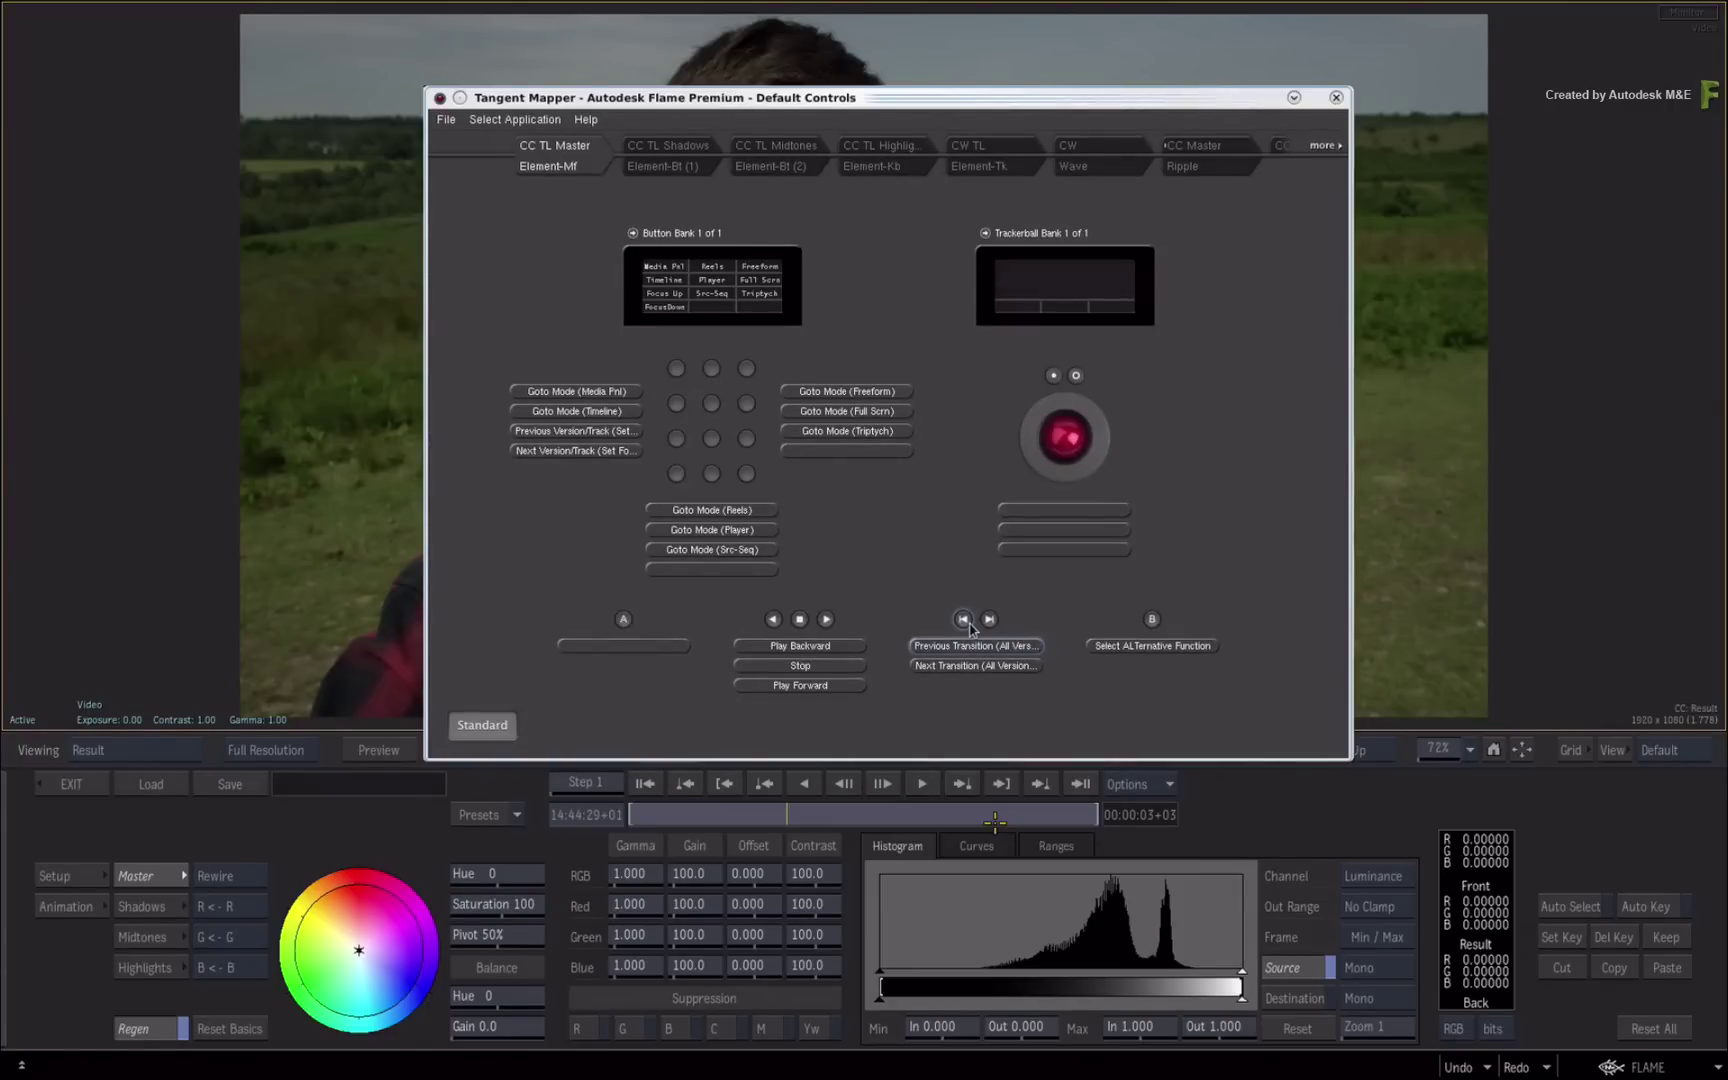
Review Flame Premium's CC TL Shadows and Midtones controls, then switch to Autodesk Lustre Premium
click(519, 121)
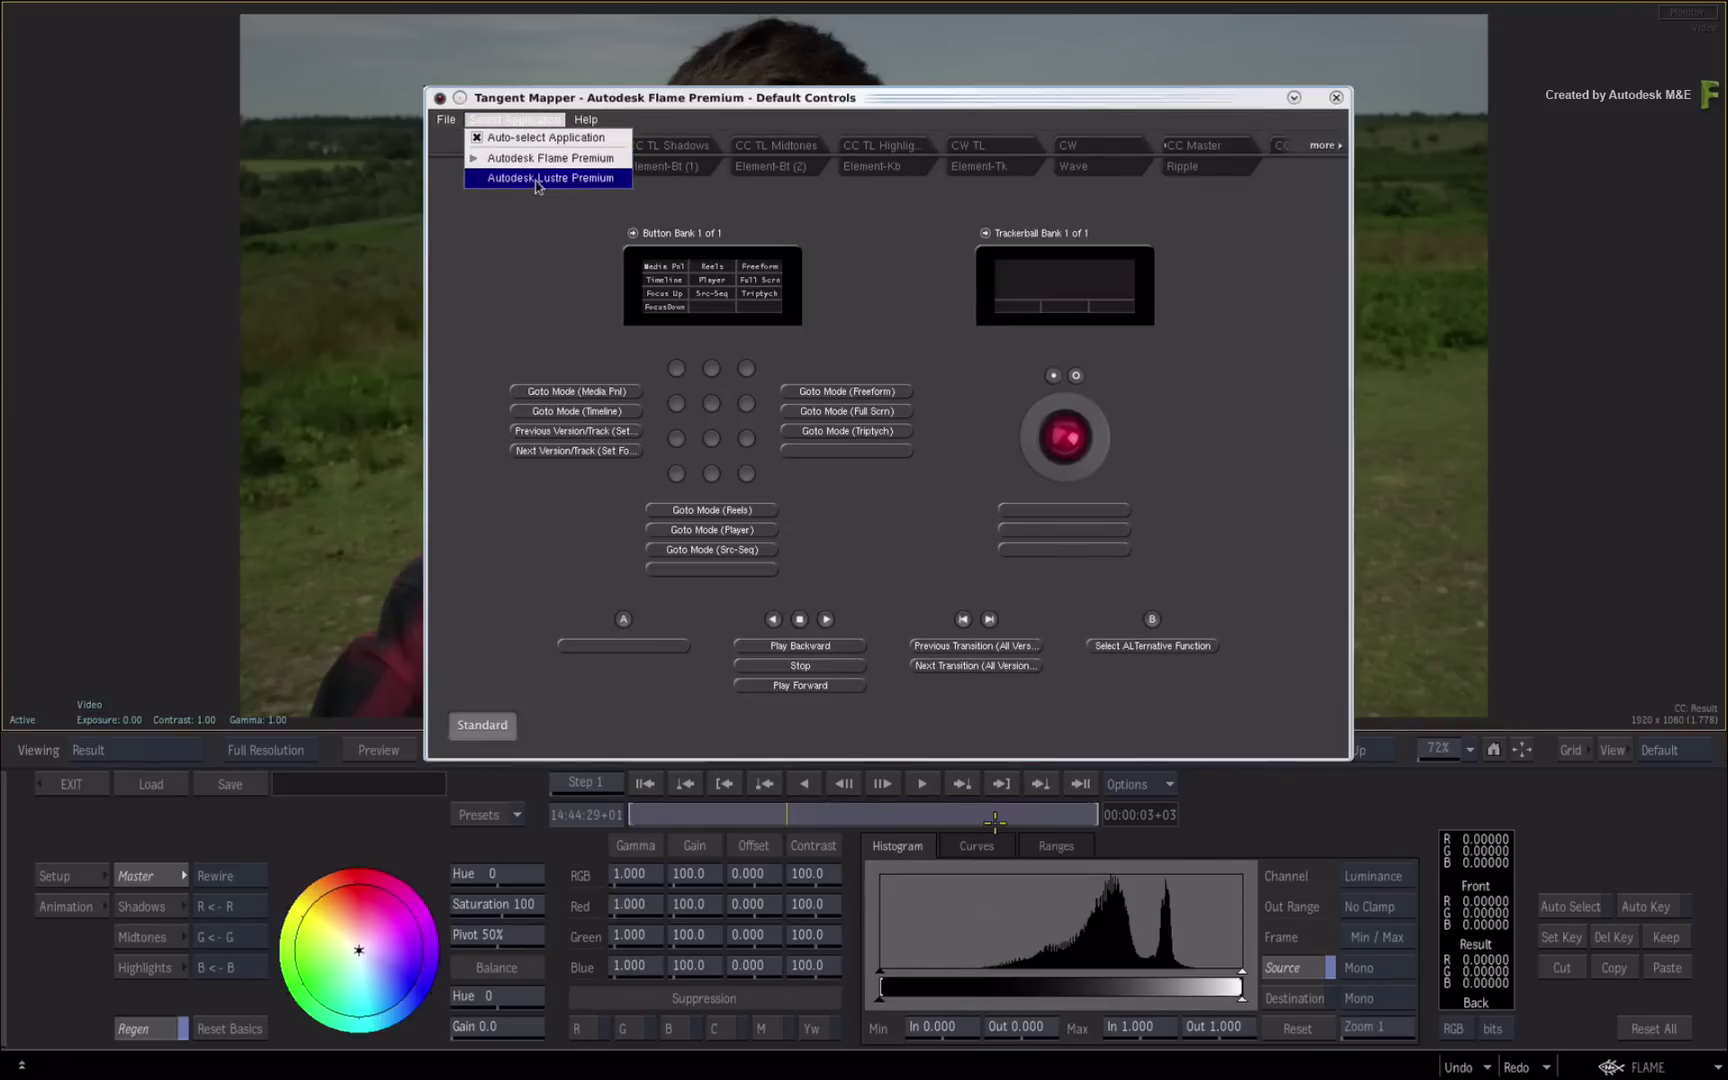
click(541, 160)
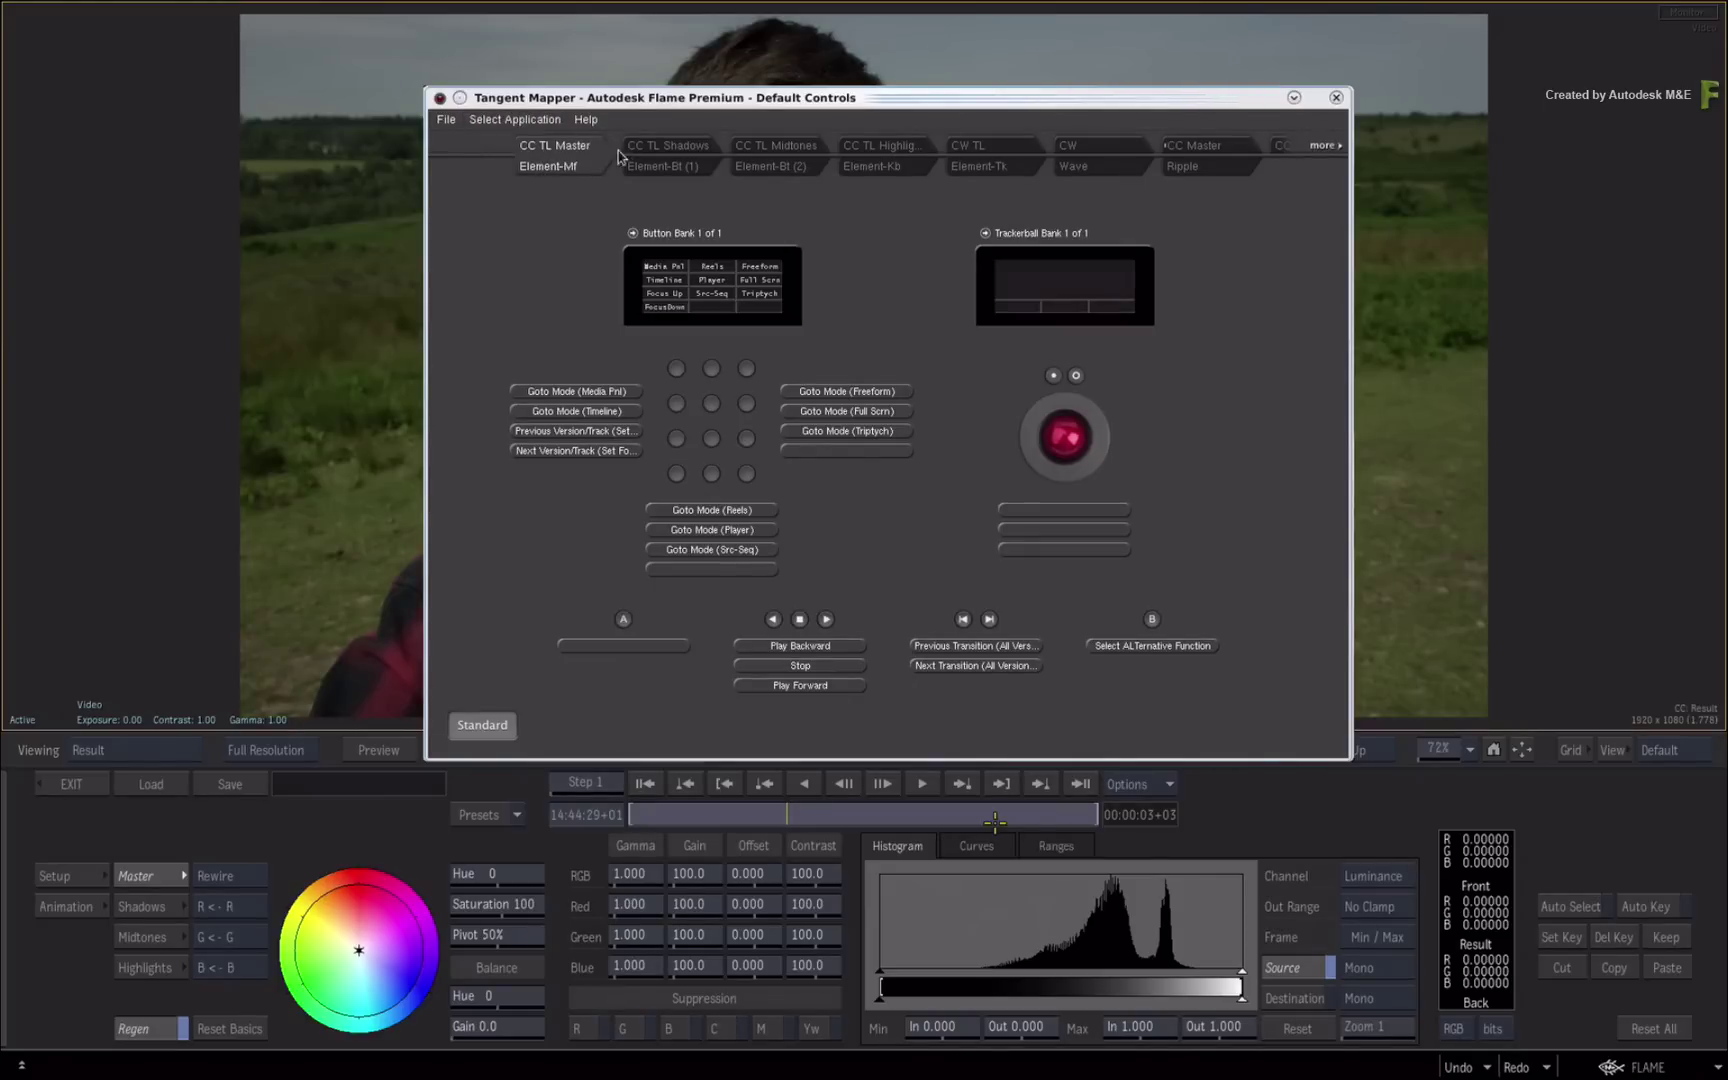
click(665, 147)
click(741, 148)
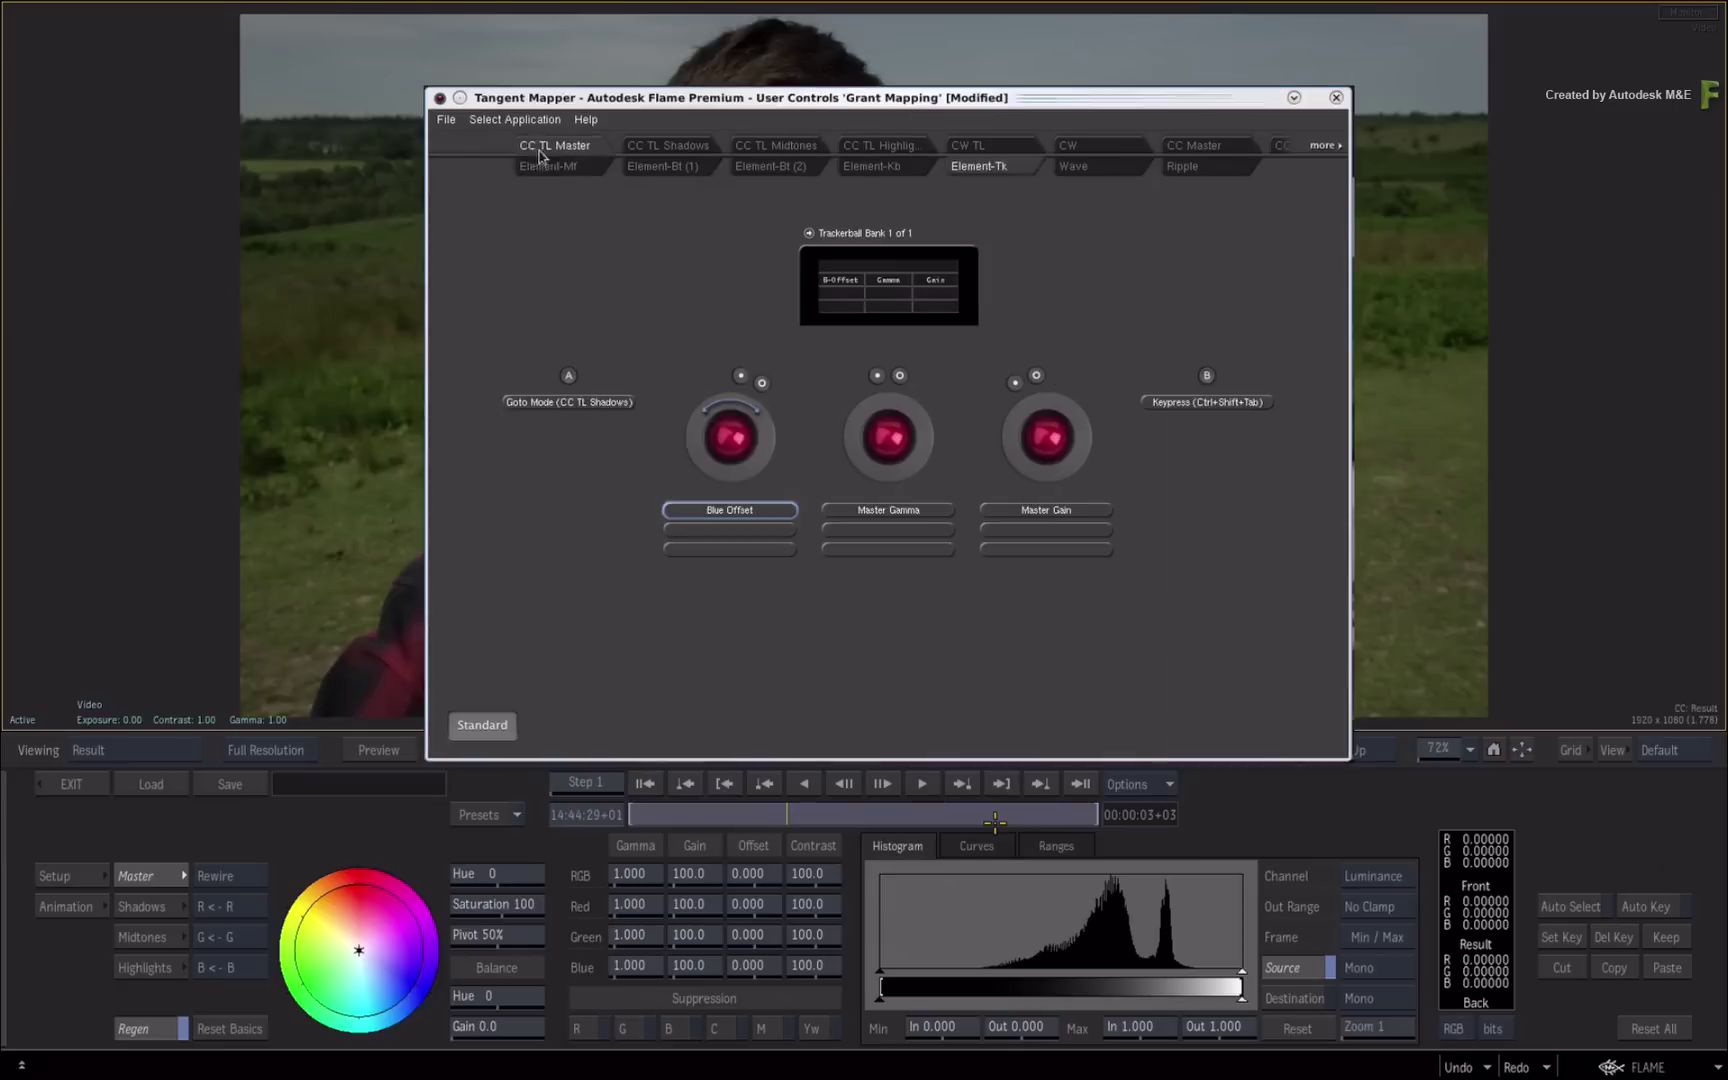
click(515, 120)
click(540, 177)
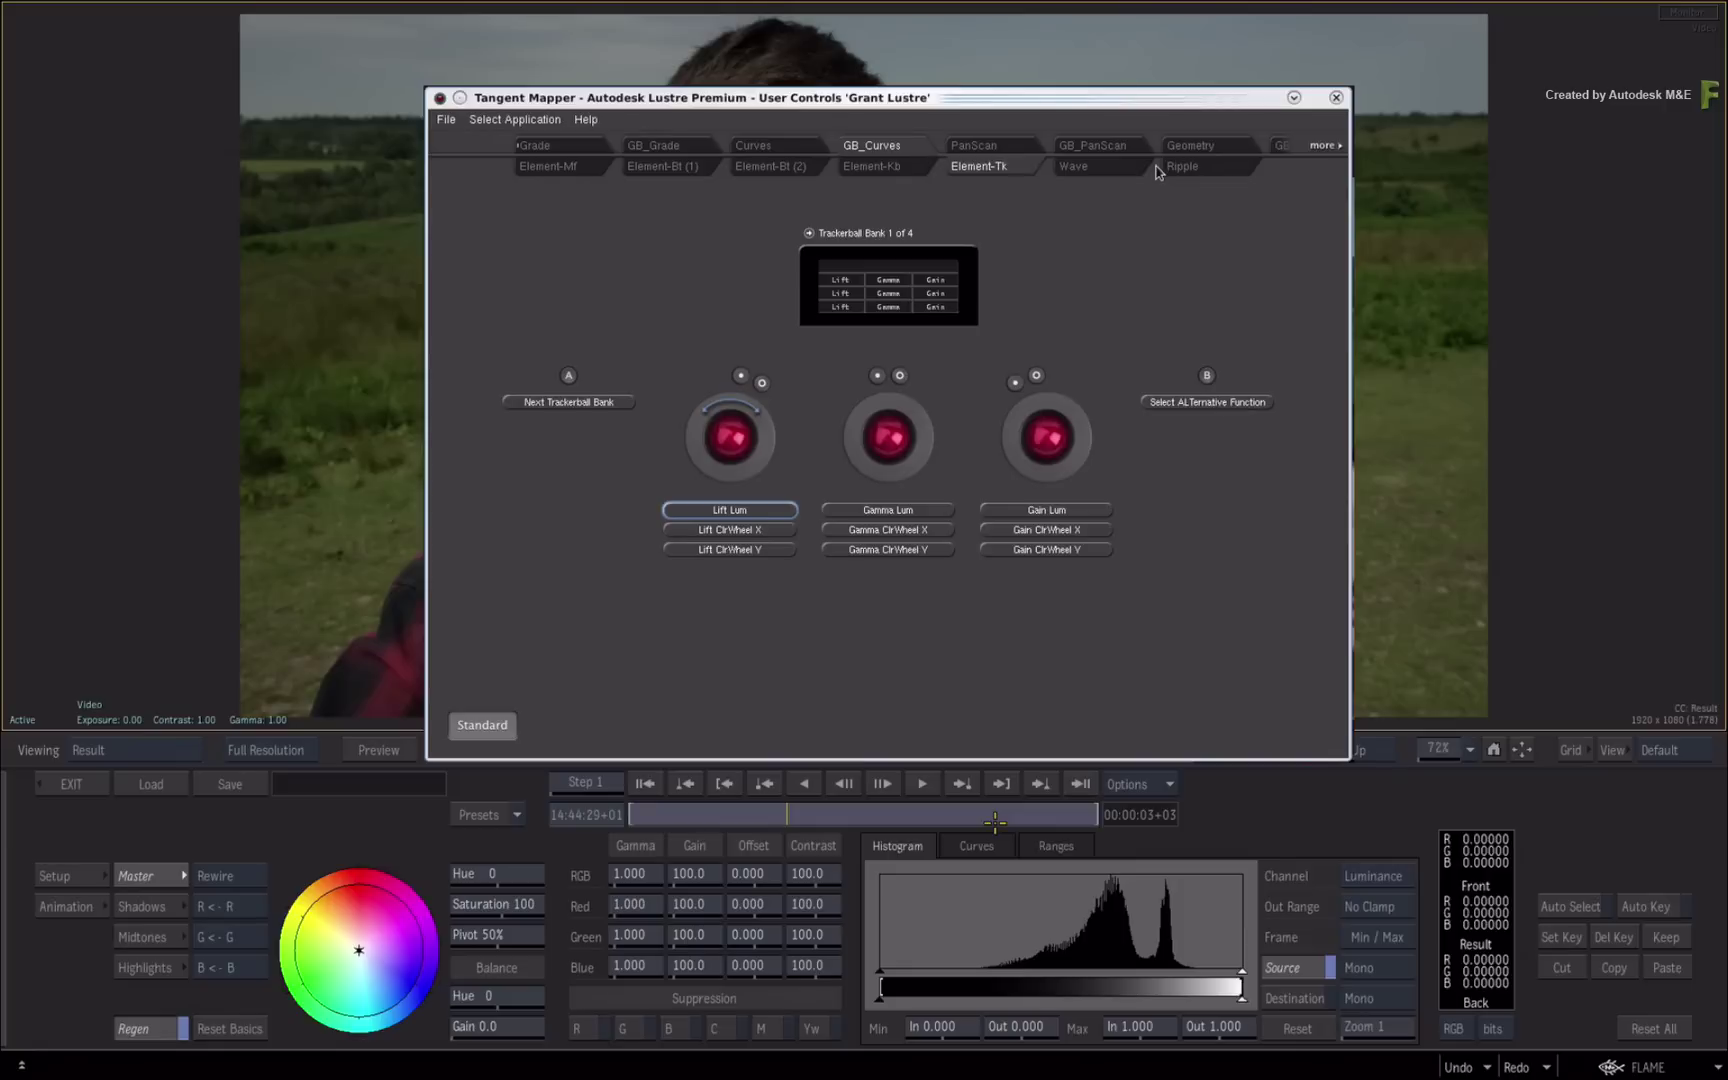
Return to Flame Premium and browse the Element-Bt, Element-Kb, Element-Tk, Wave and Ripple layouts
click(668, 169)
click(742, 172)
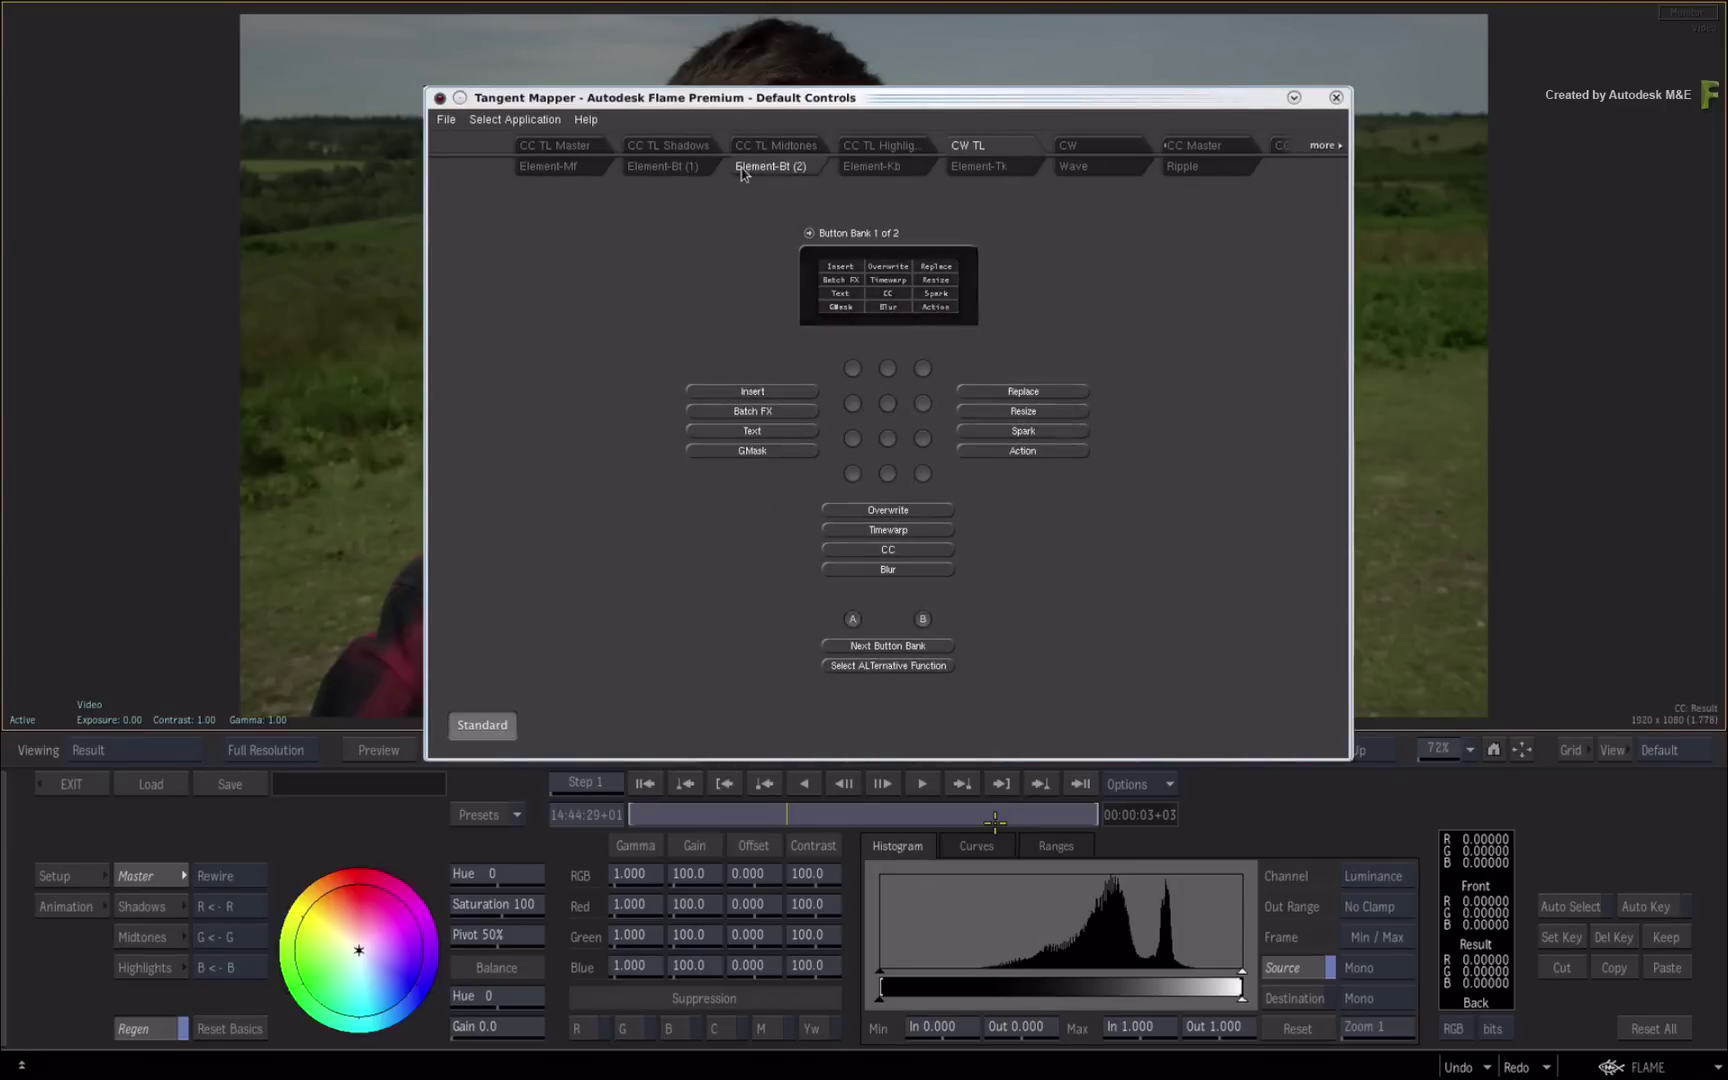
click(858, 170)
click(980, 170)
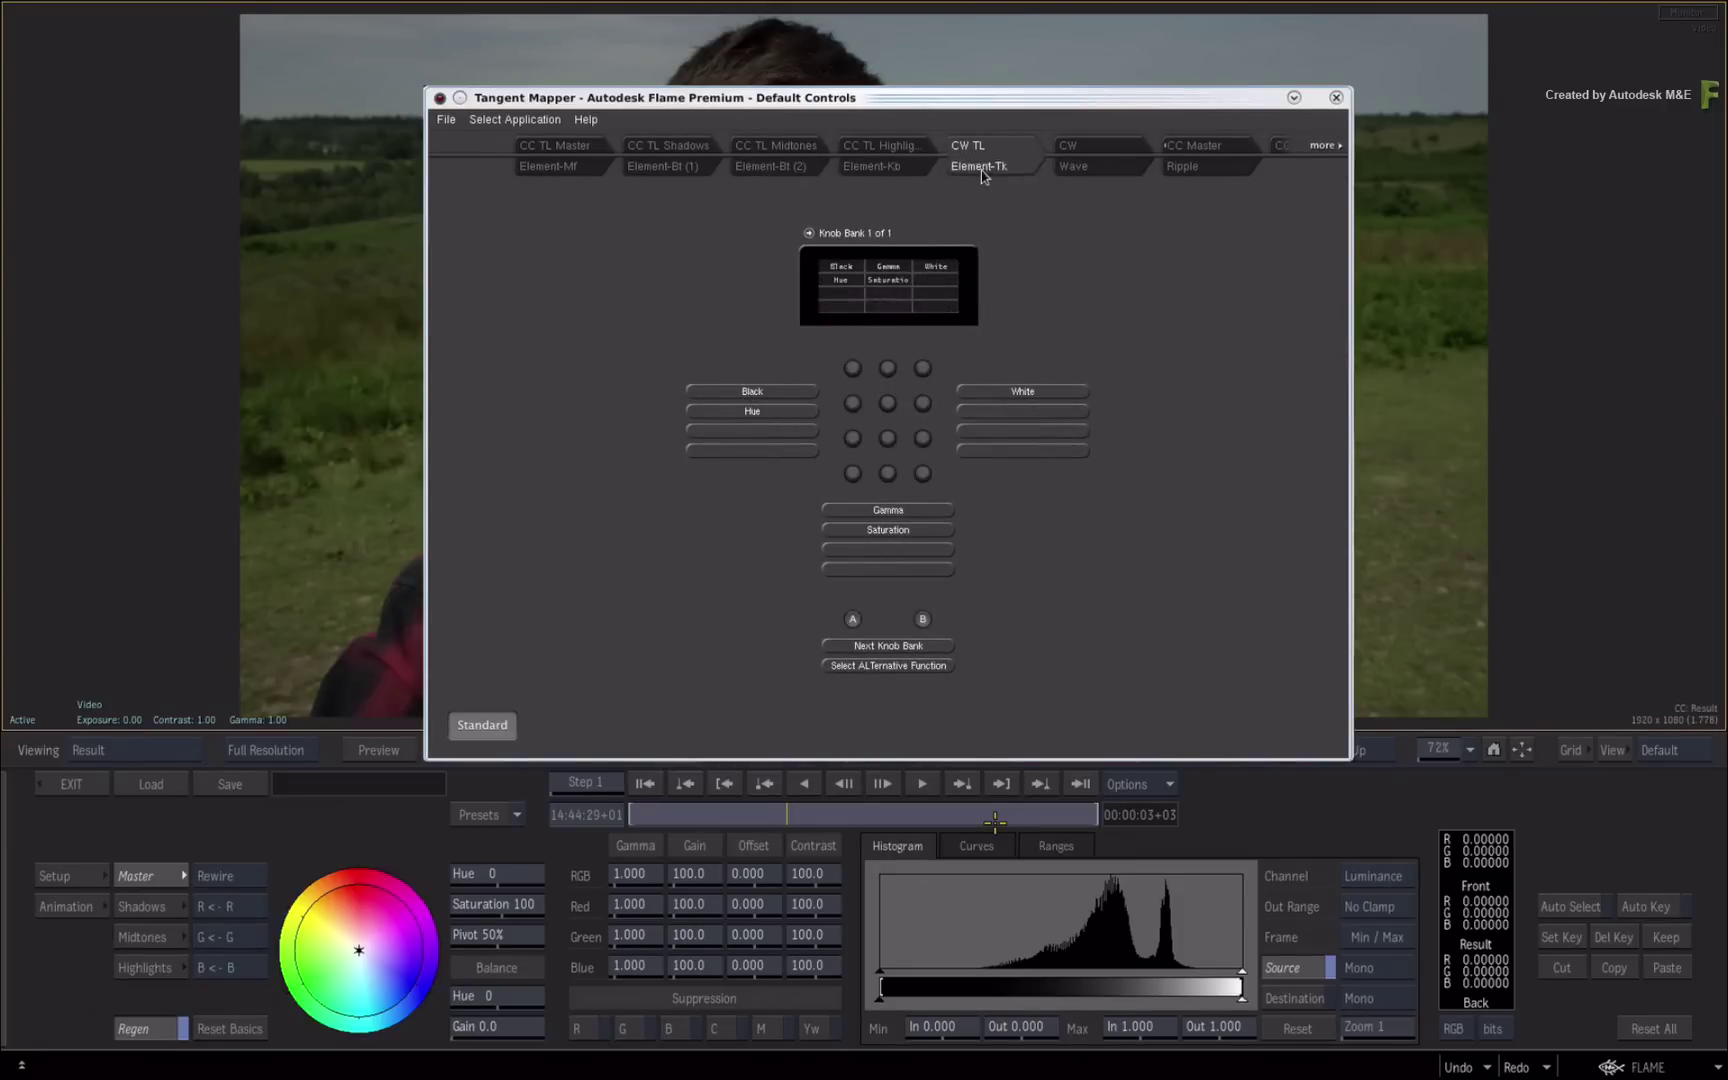
click(1085, 173)
click(1200, 169)
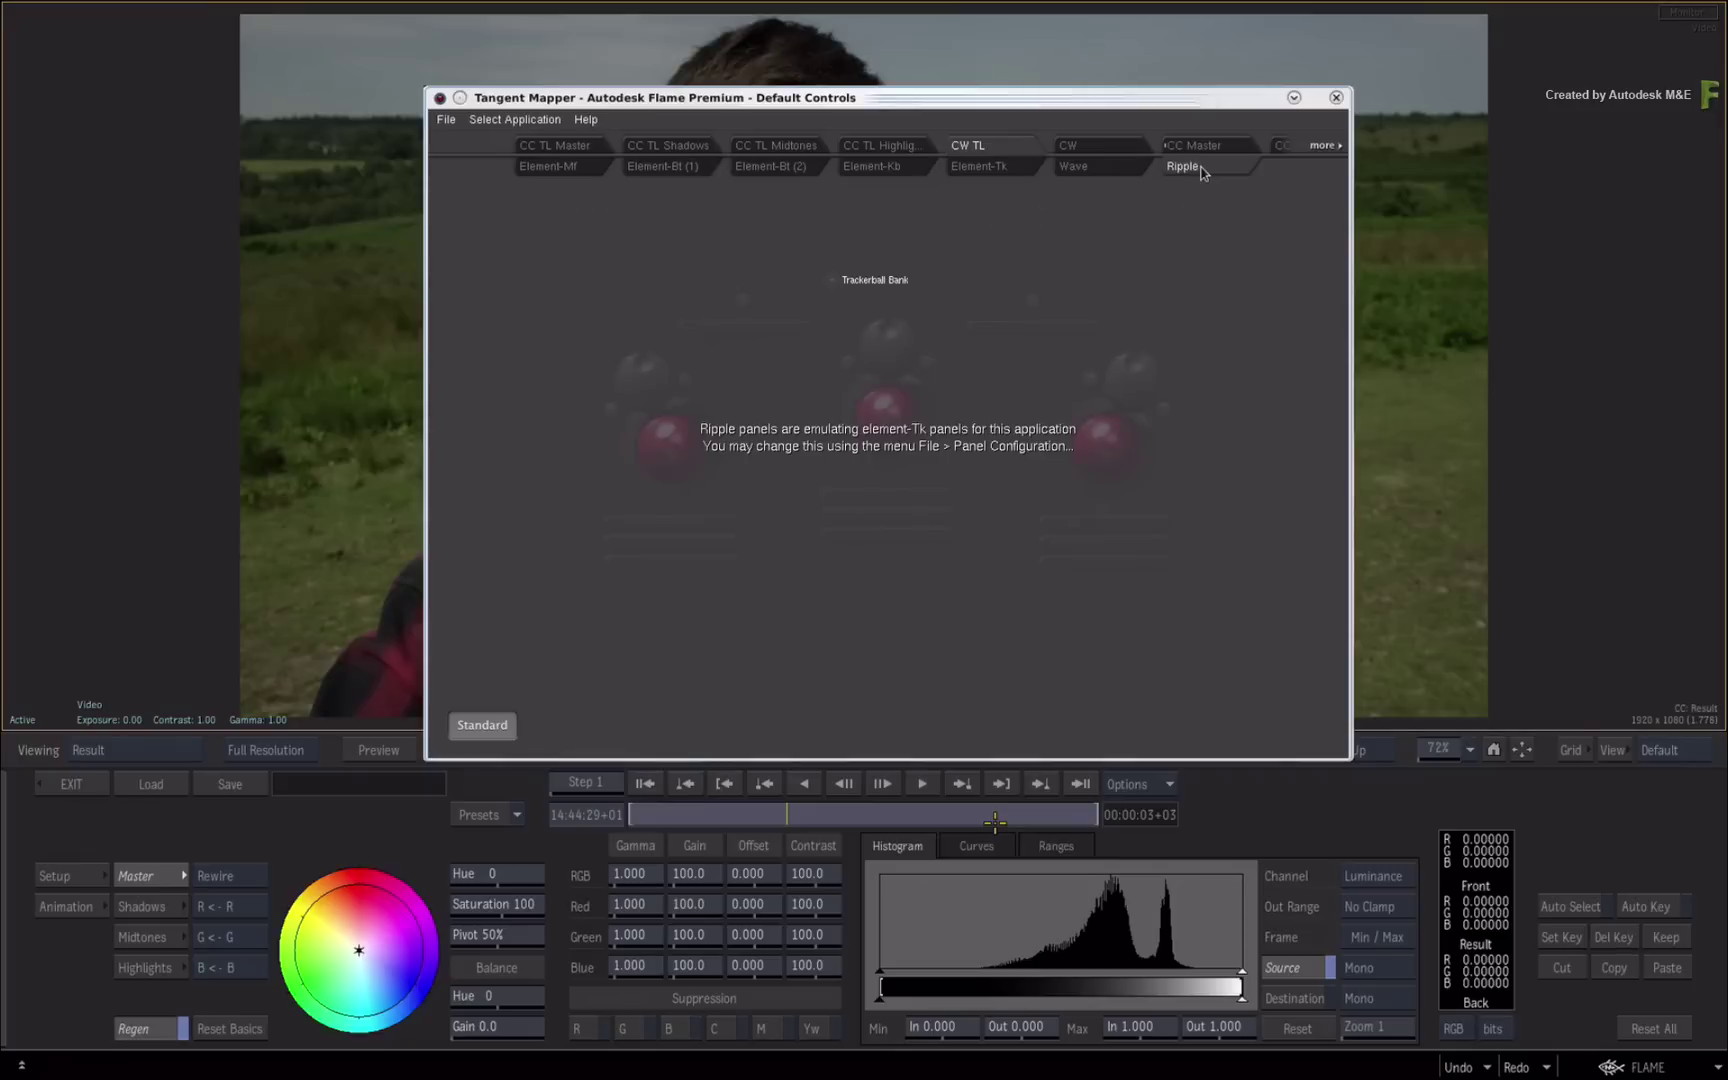
Review Element-Tk trackball assignments for CC TL Highlights, Midtones, Shadows and Master modes
click(969, 172)
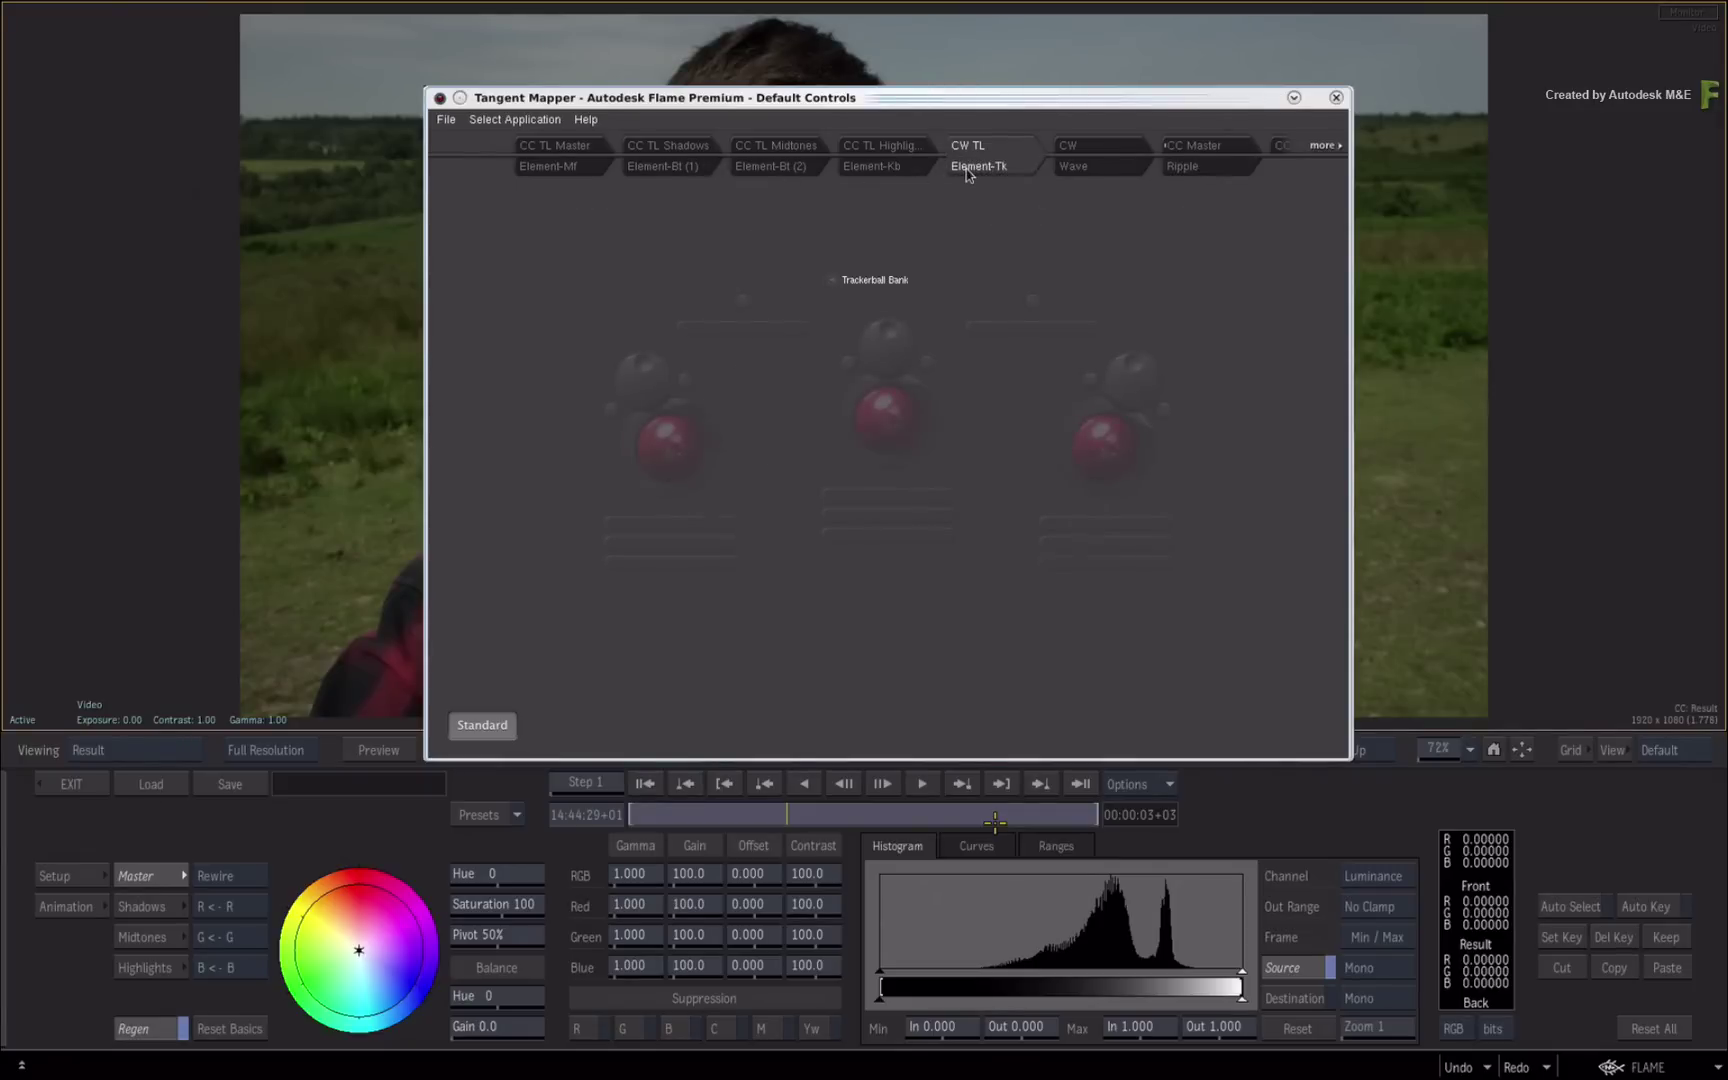
click(886, 153)
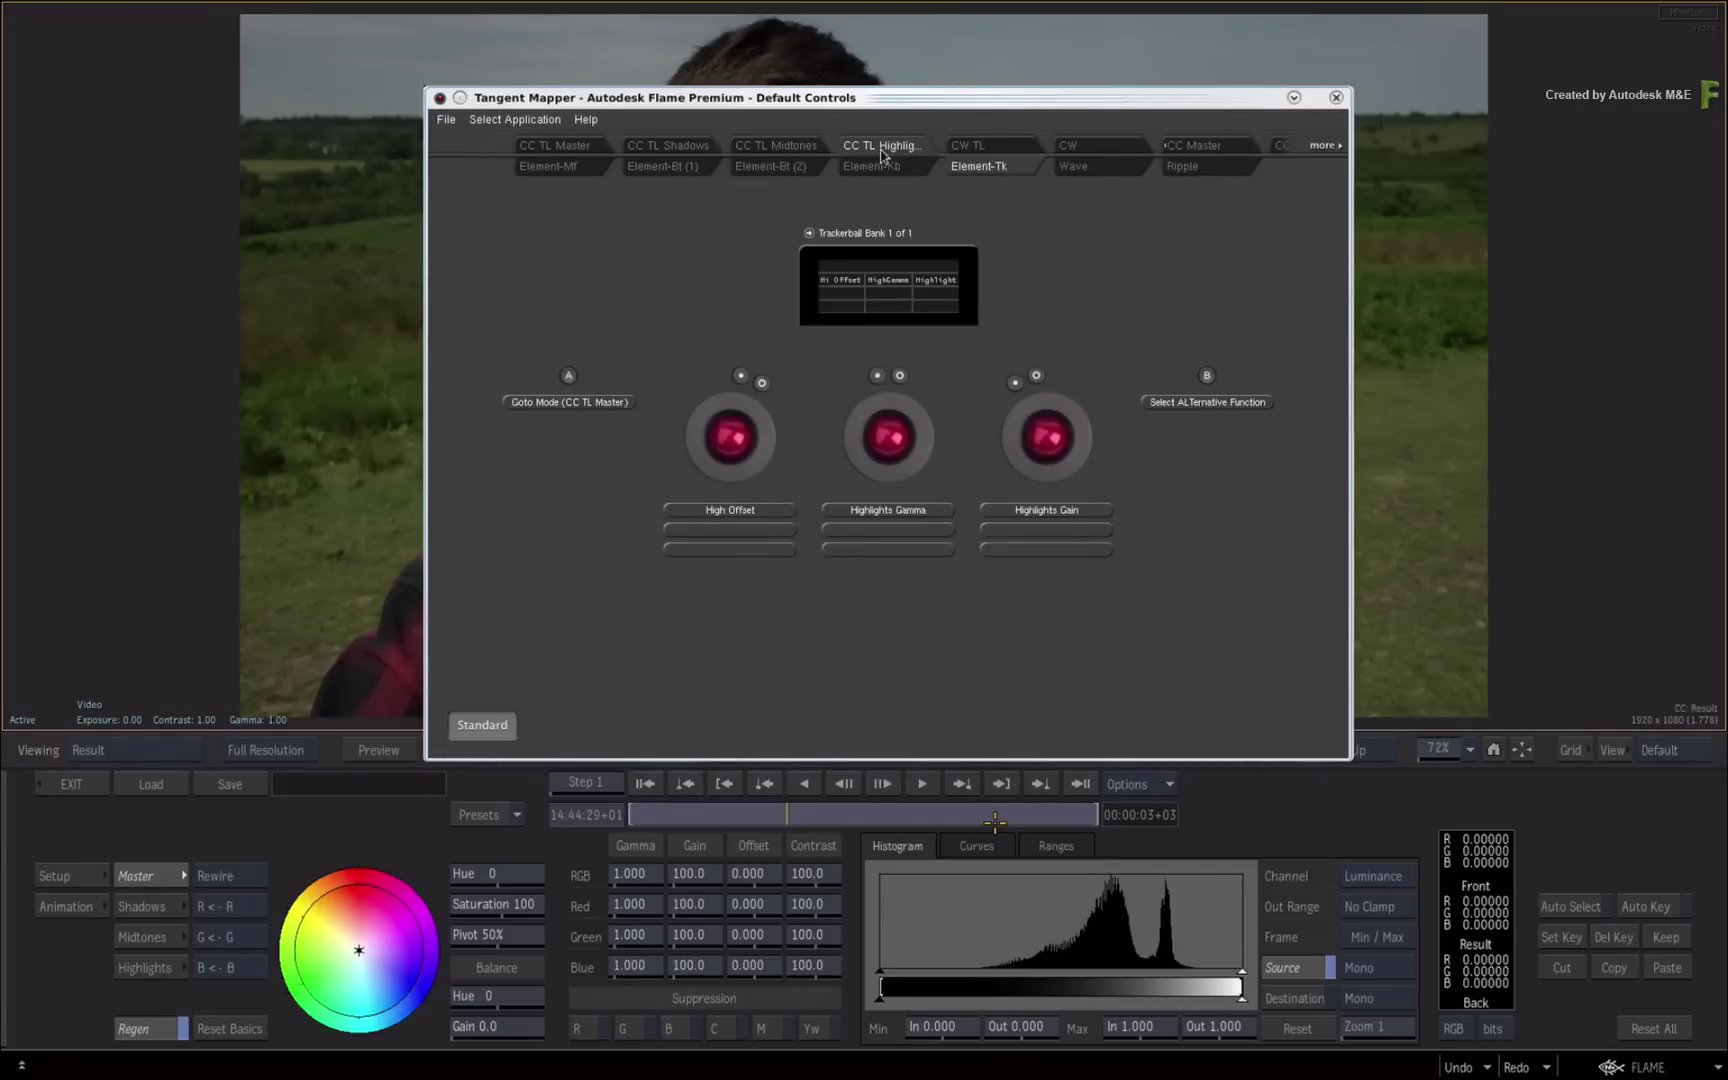
click(800, 150)
click(705, 150)
click(594, 150)
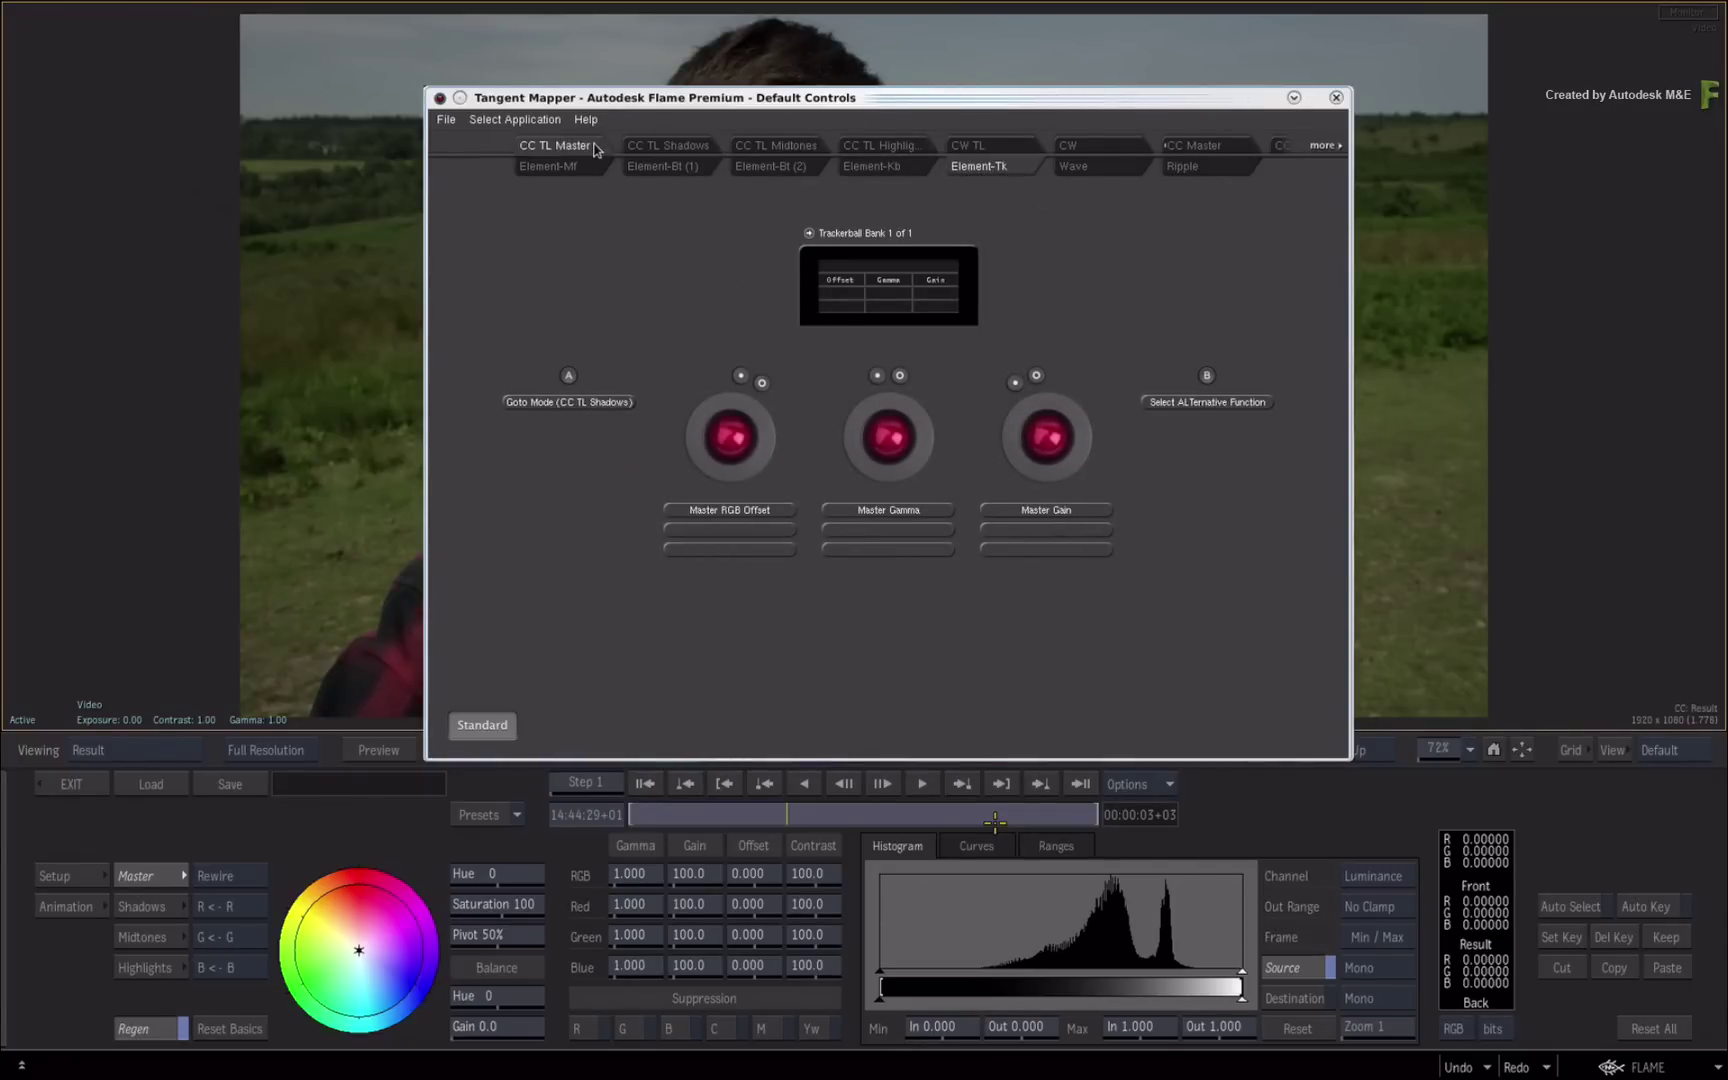
click(646, 151)
Use File > Jump to Current Mode, then switch to Flame's viewer and back with Alt+Tab
click(446, 119)
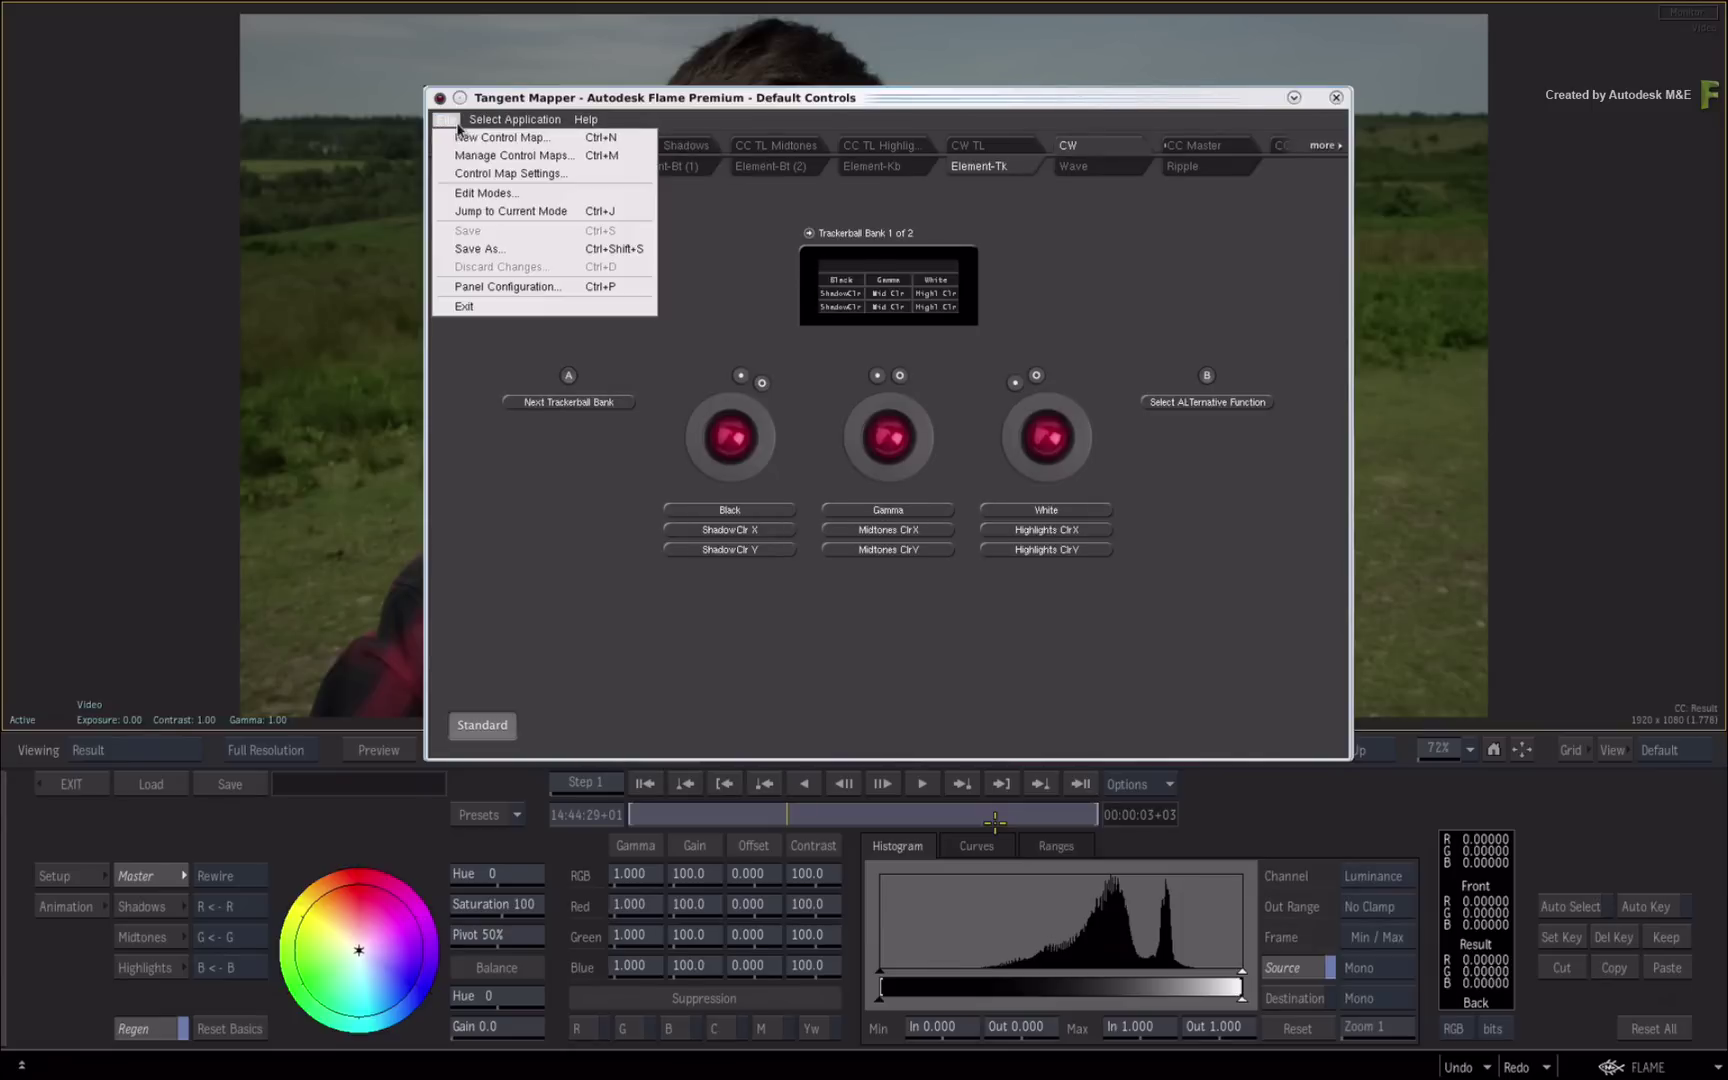
click(480, 213)
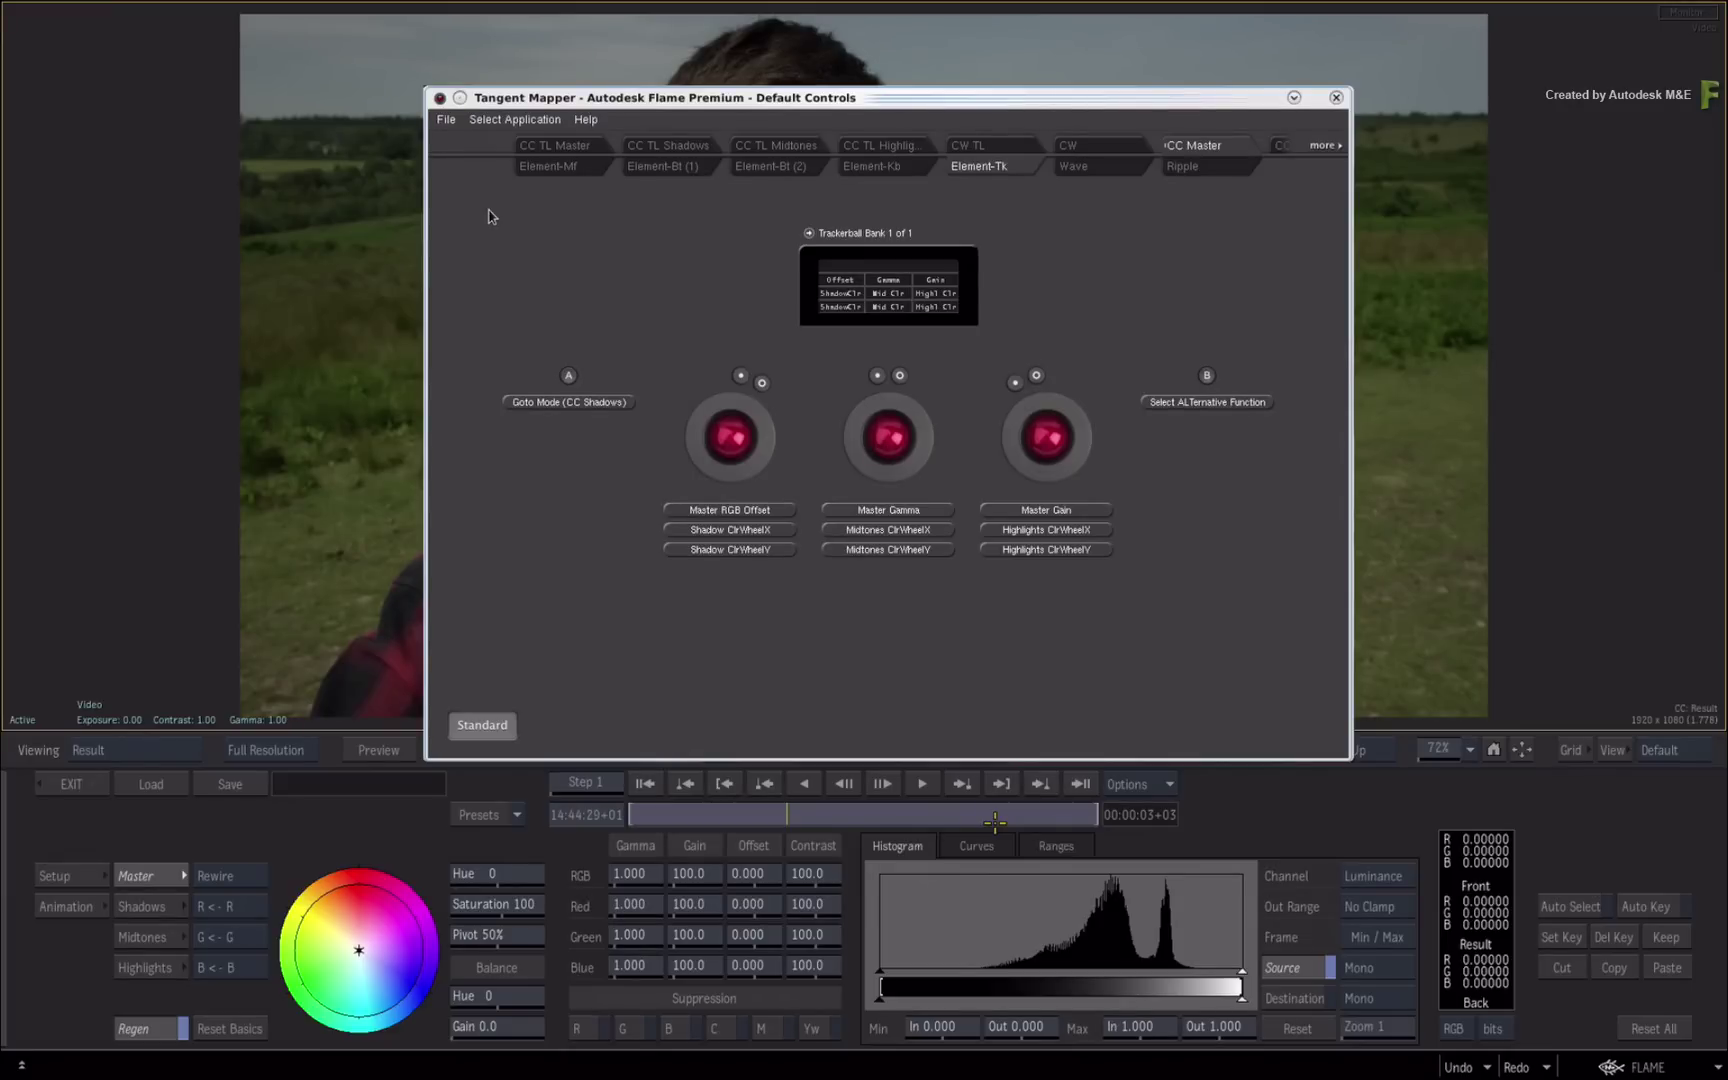
key(alt+Tab)
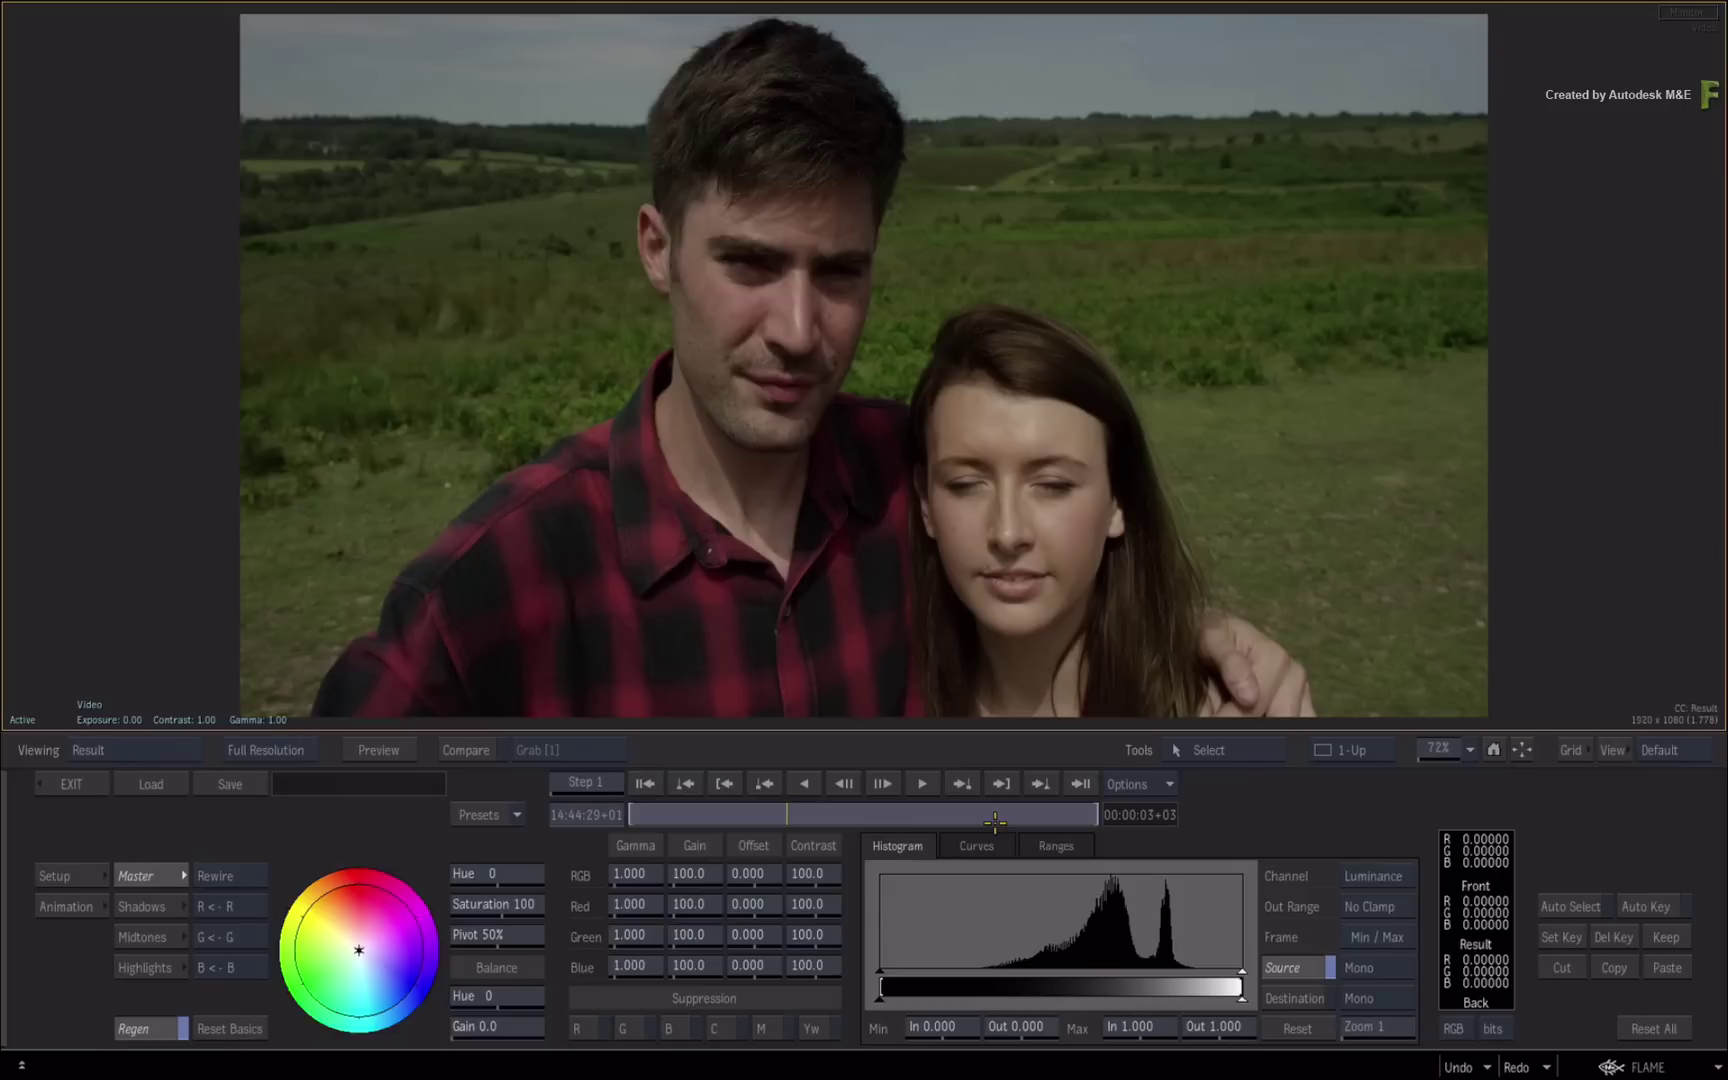
key(alt+Tab)
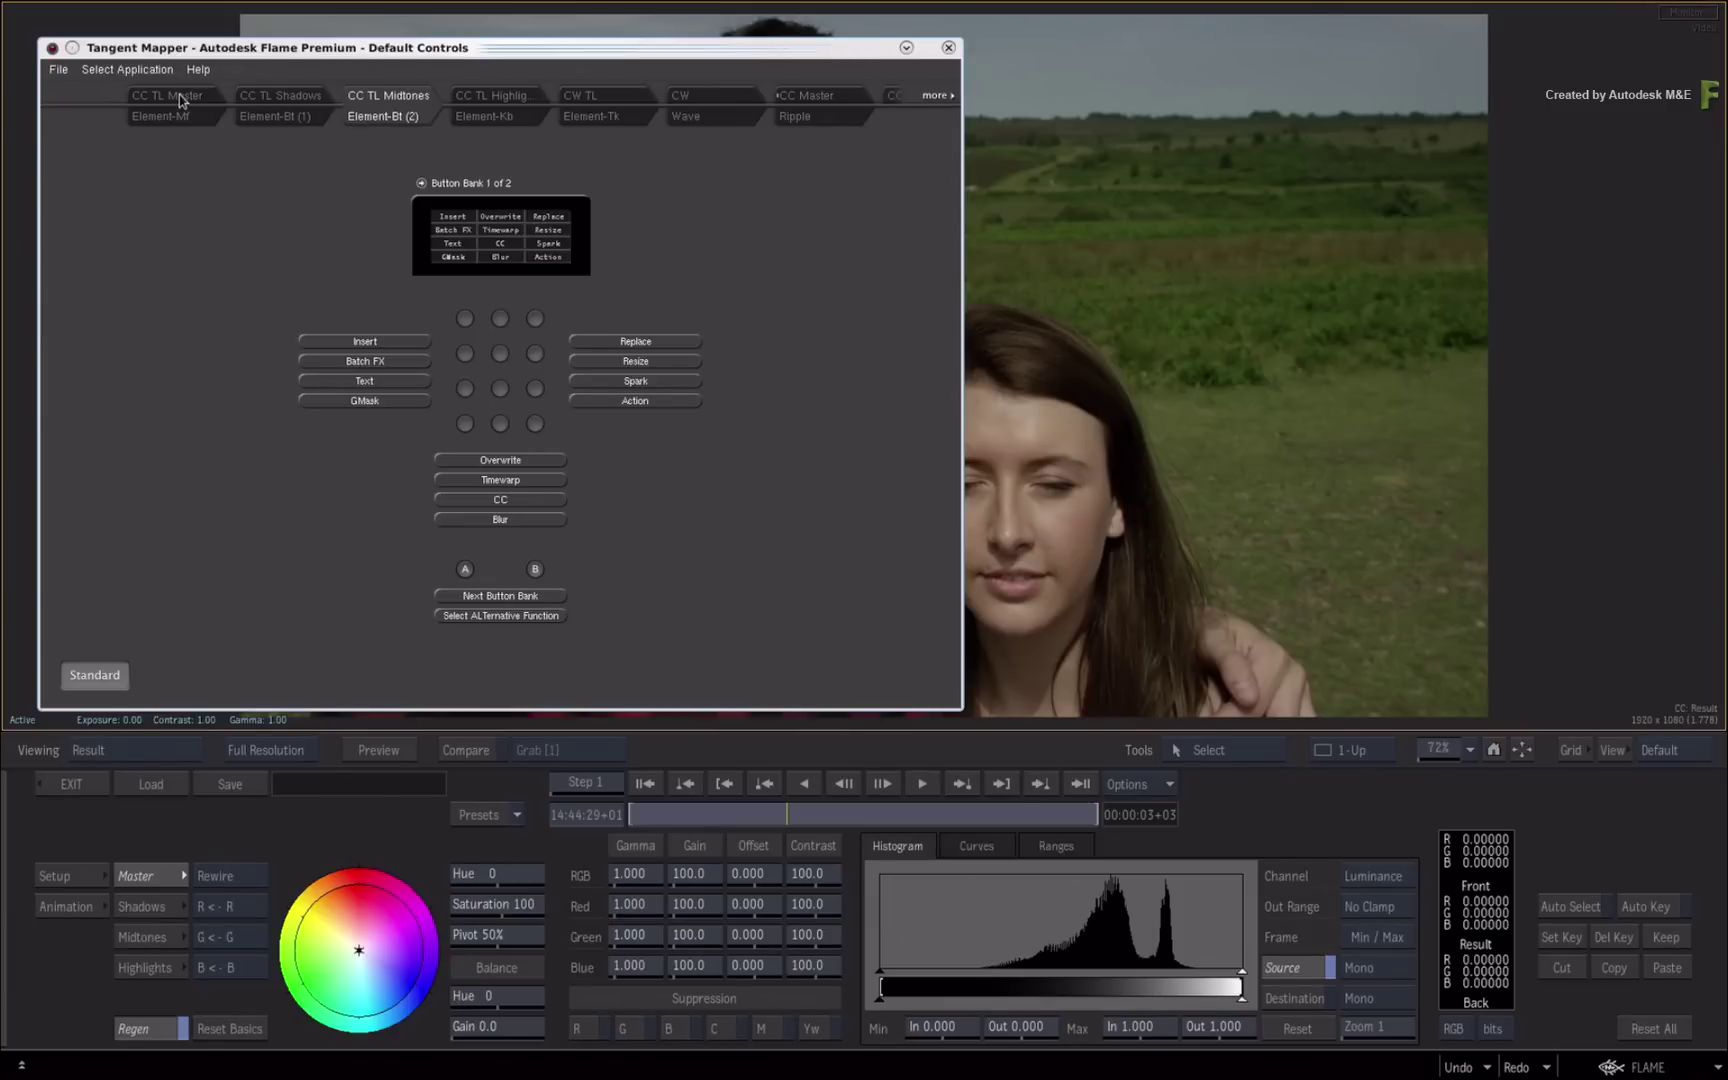
Open the mapping for the Element-Tk left ring's Master RGB Offset in CC TL Master mode
click(180, 100)
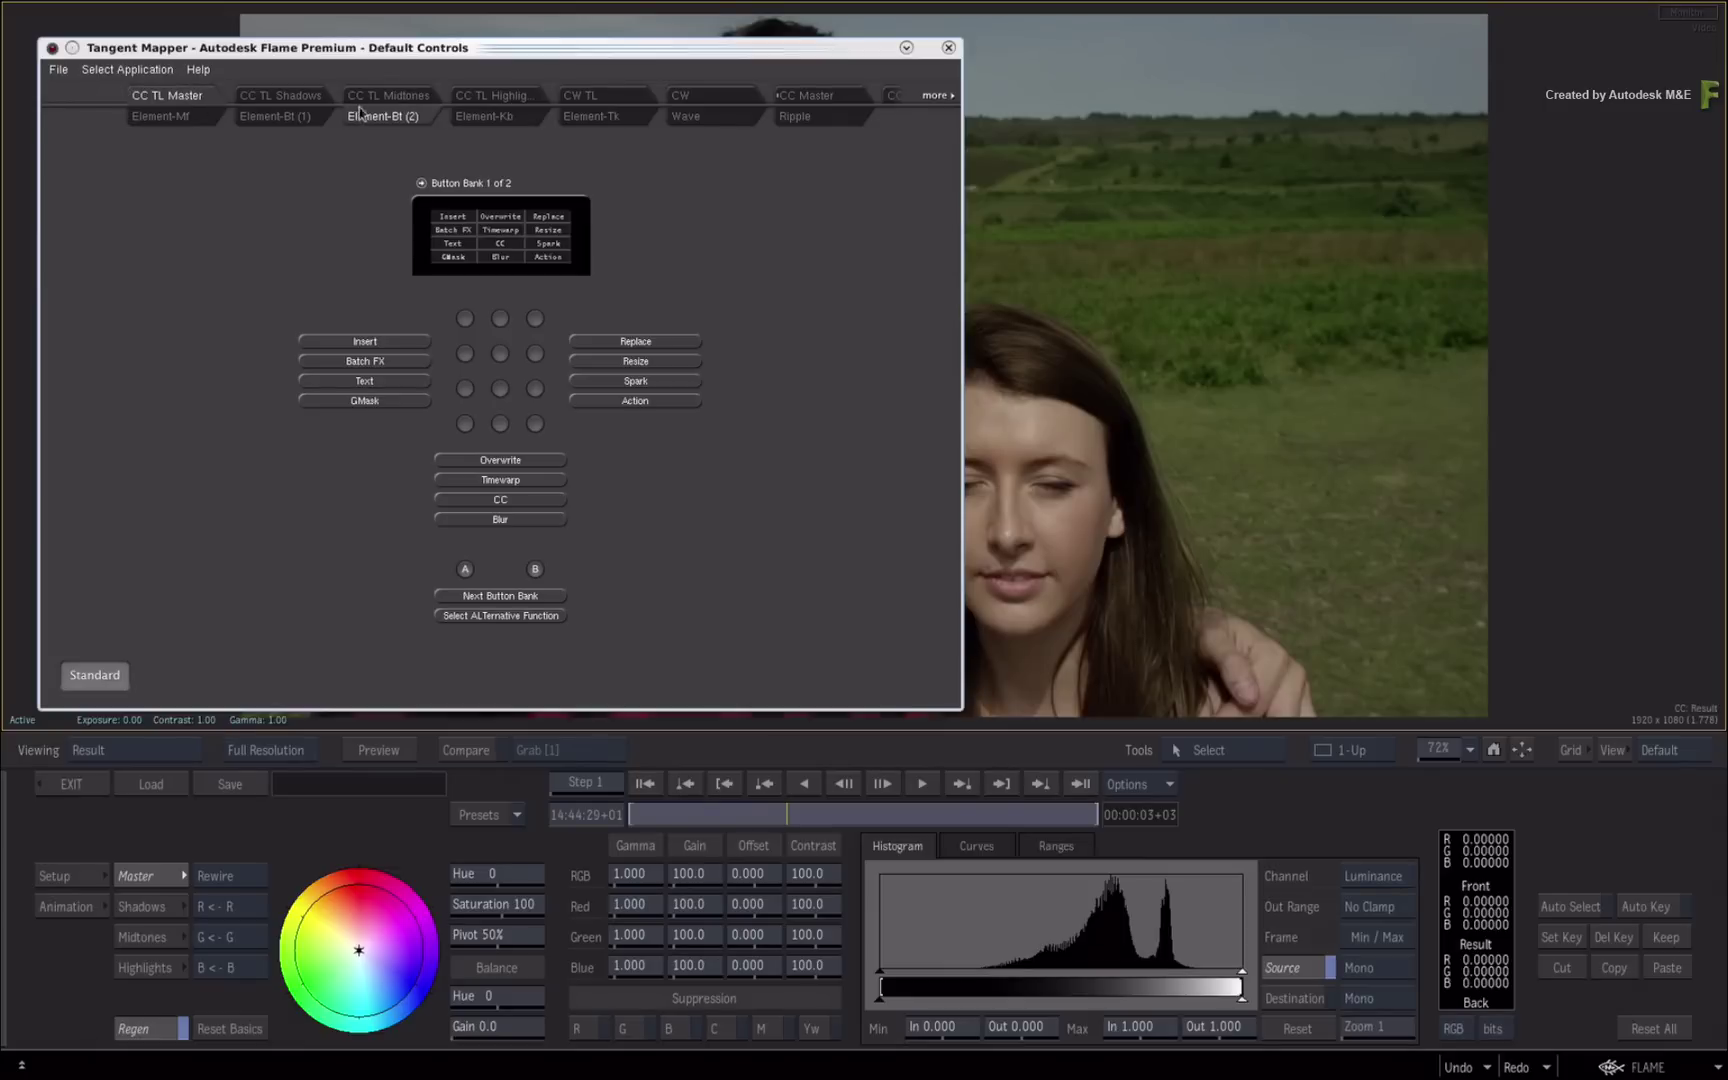
click(597, 118)
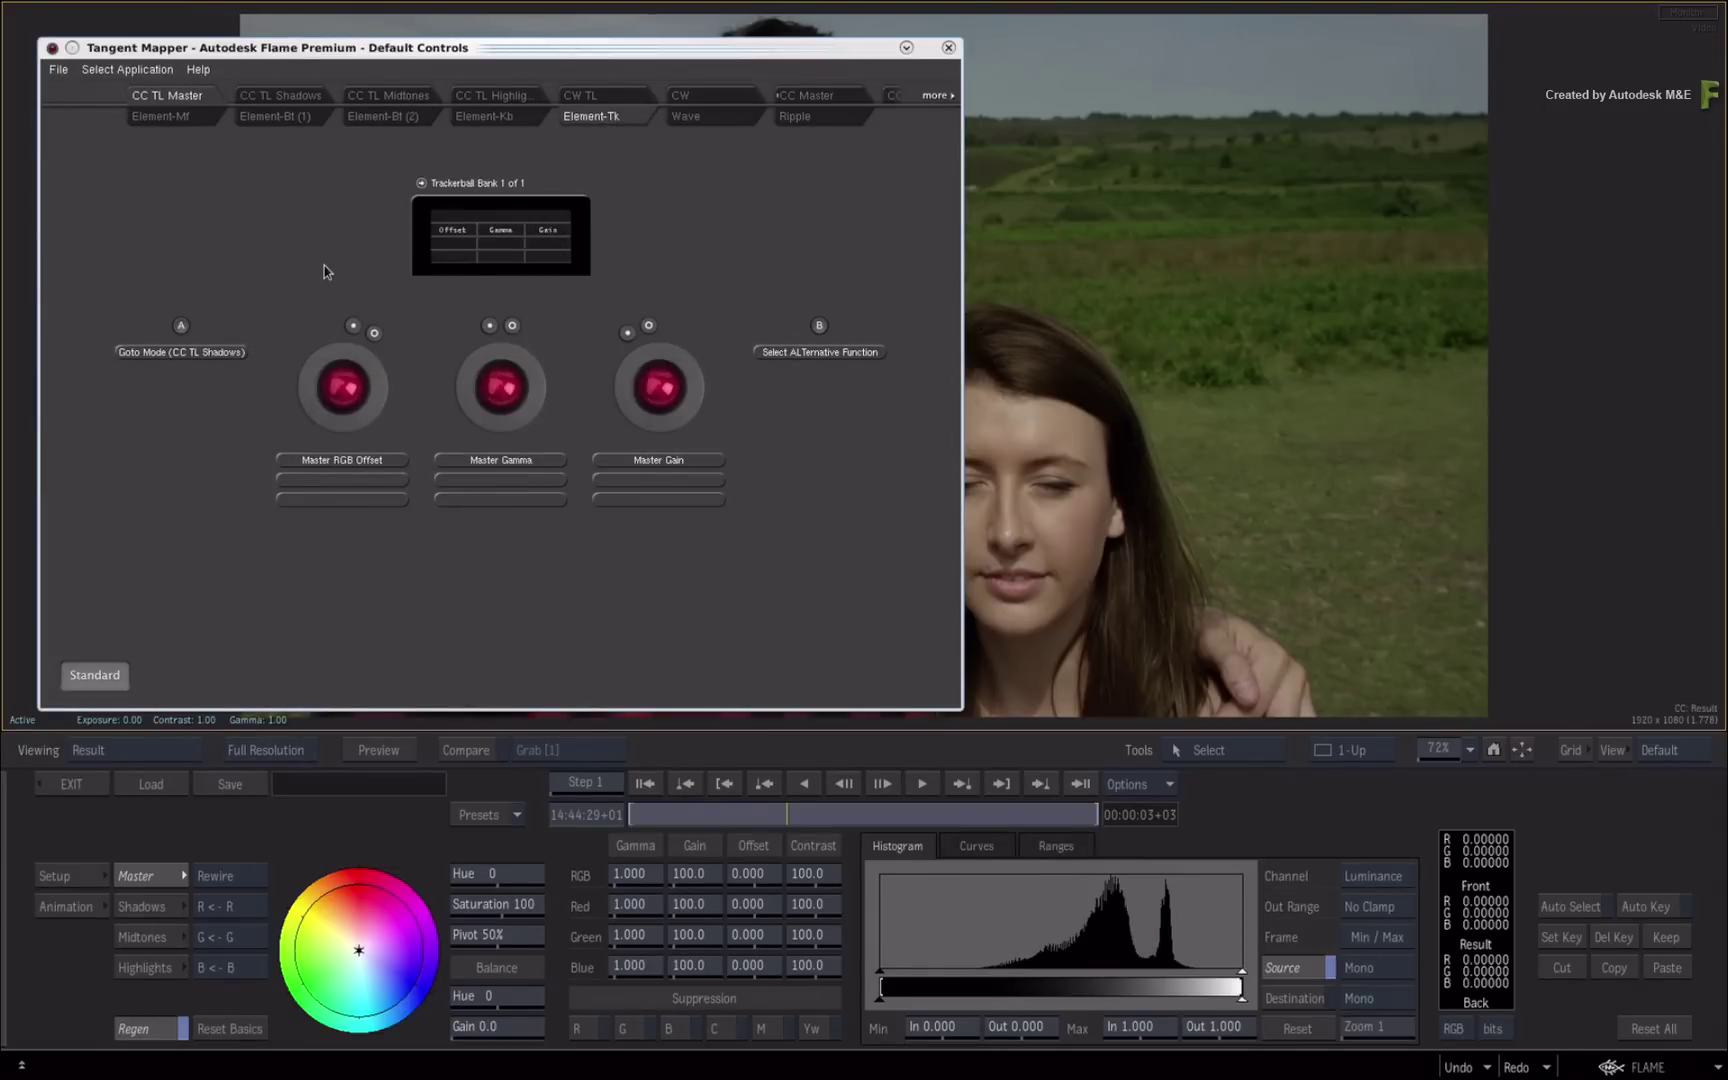
click(345, 462)
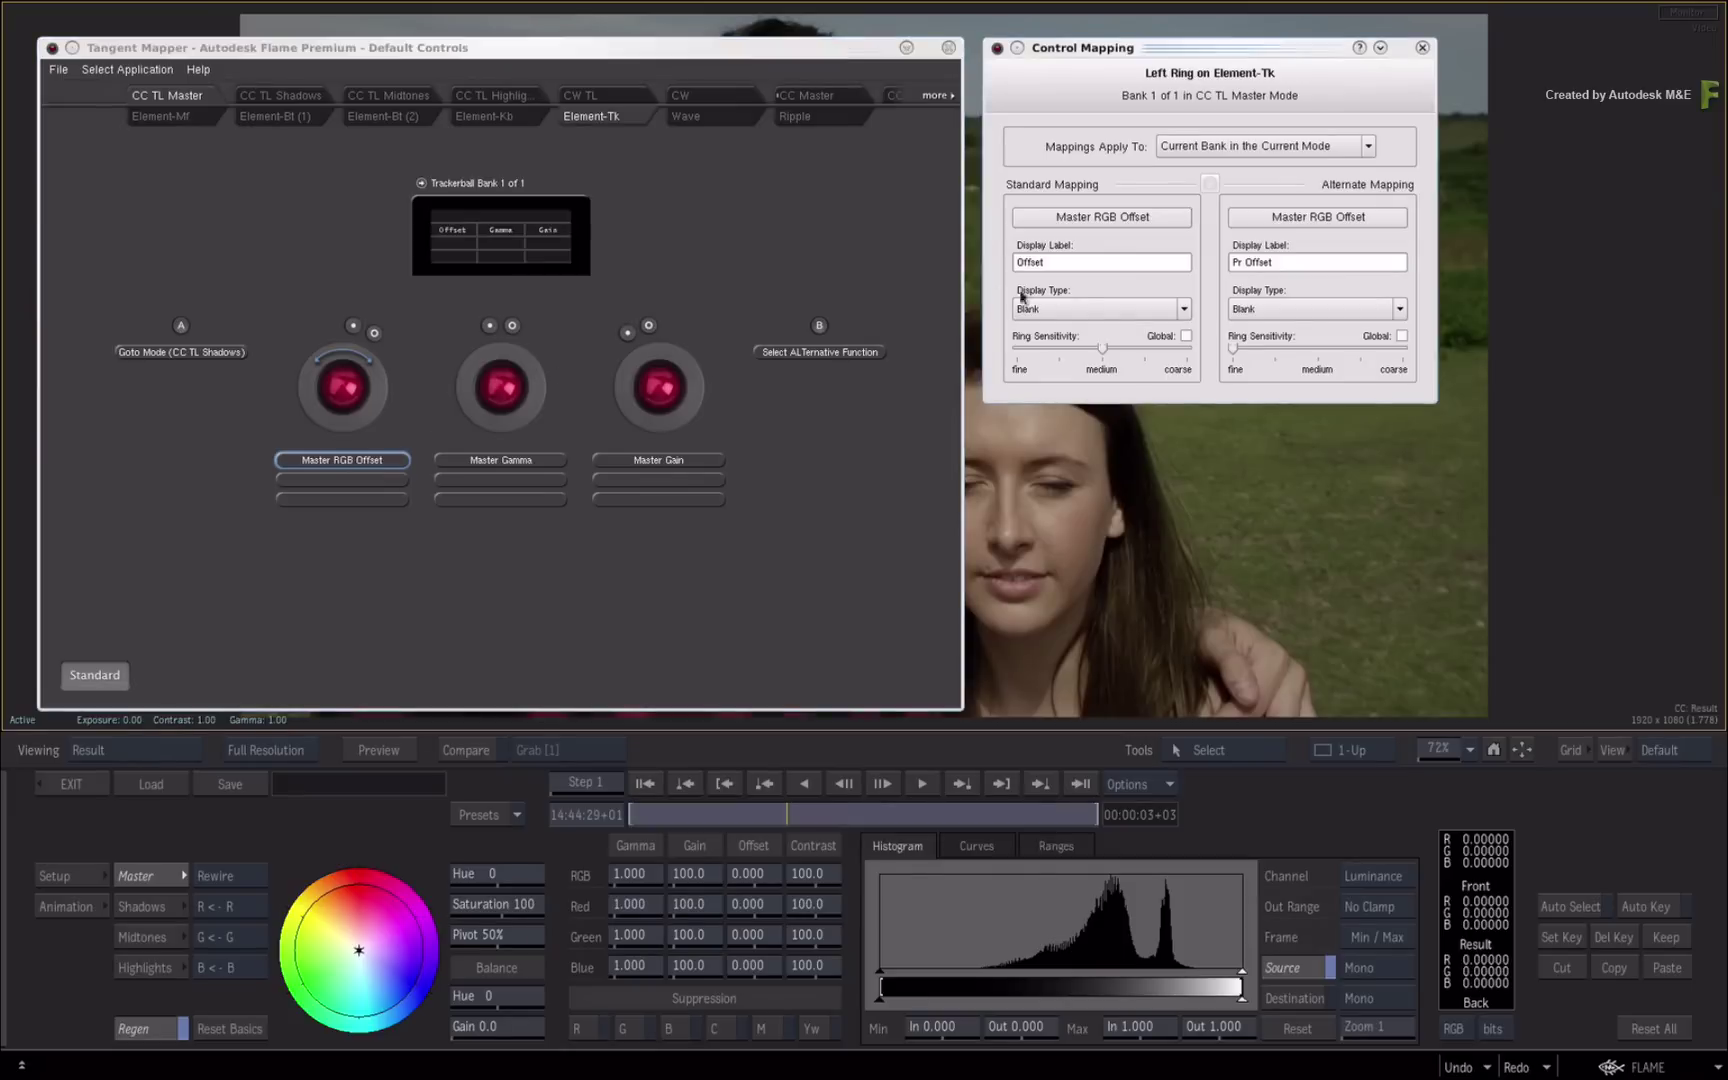
Remap the left ring to Colour Correct Editor > Blue Offset and return to Flame
click(1152, 218)
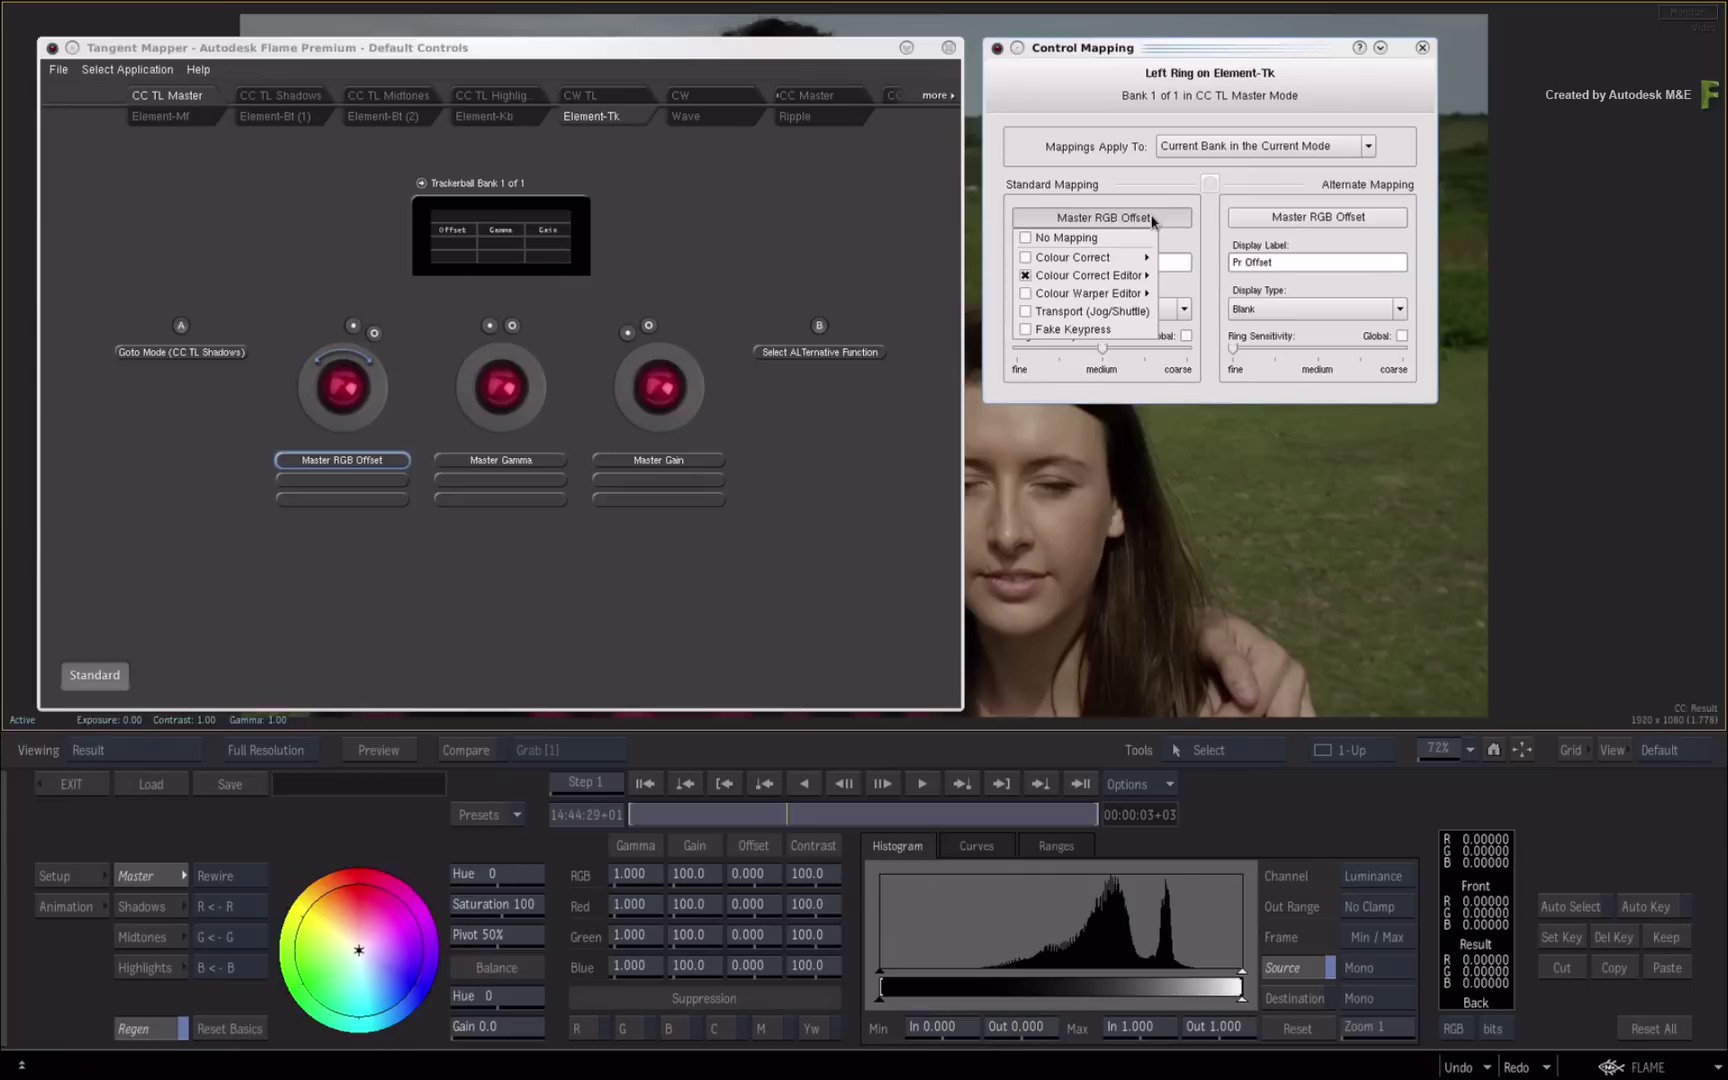
mouse_move(1142, 262)
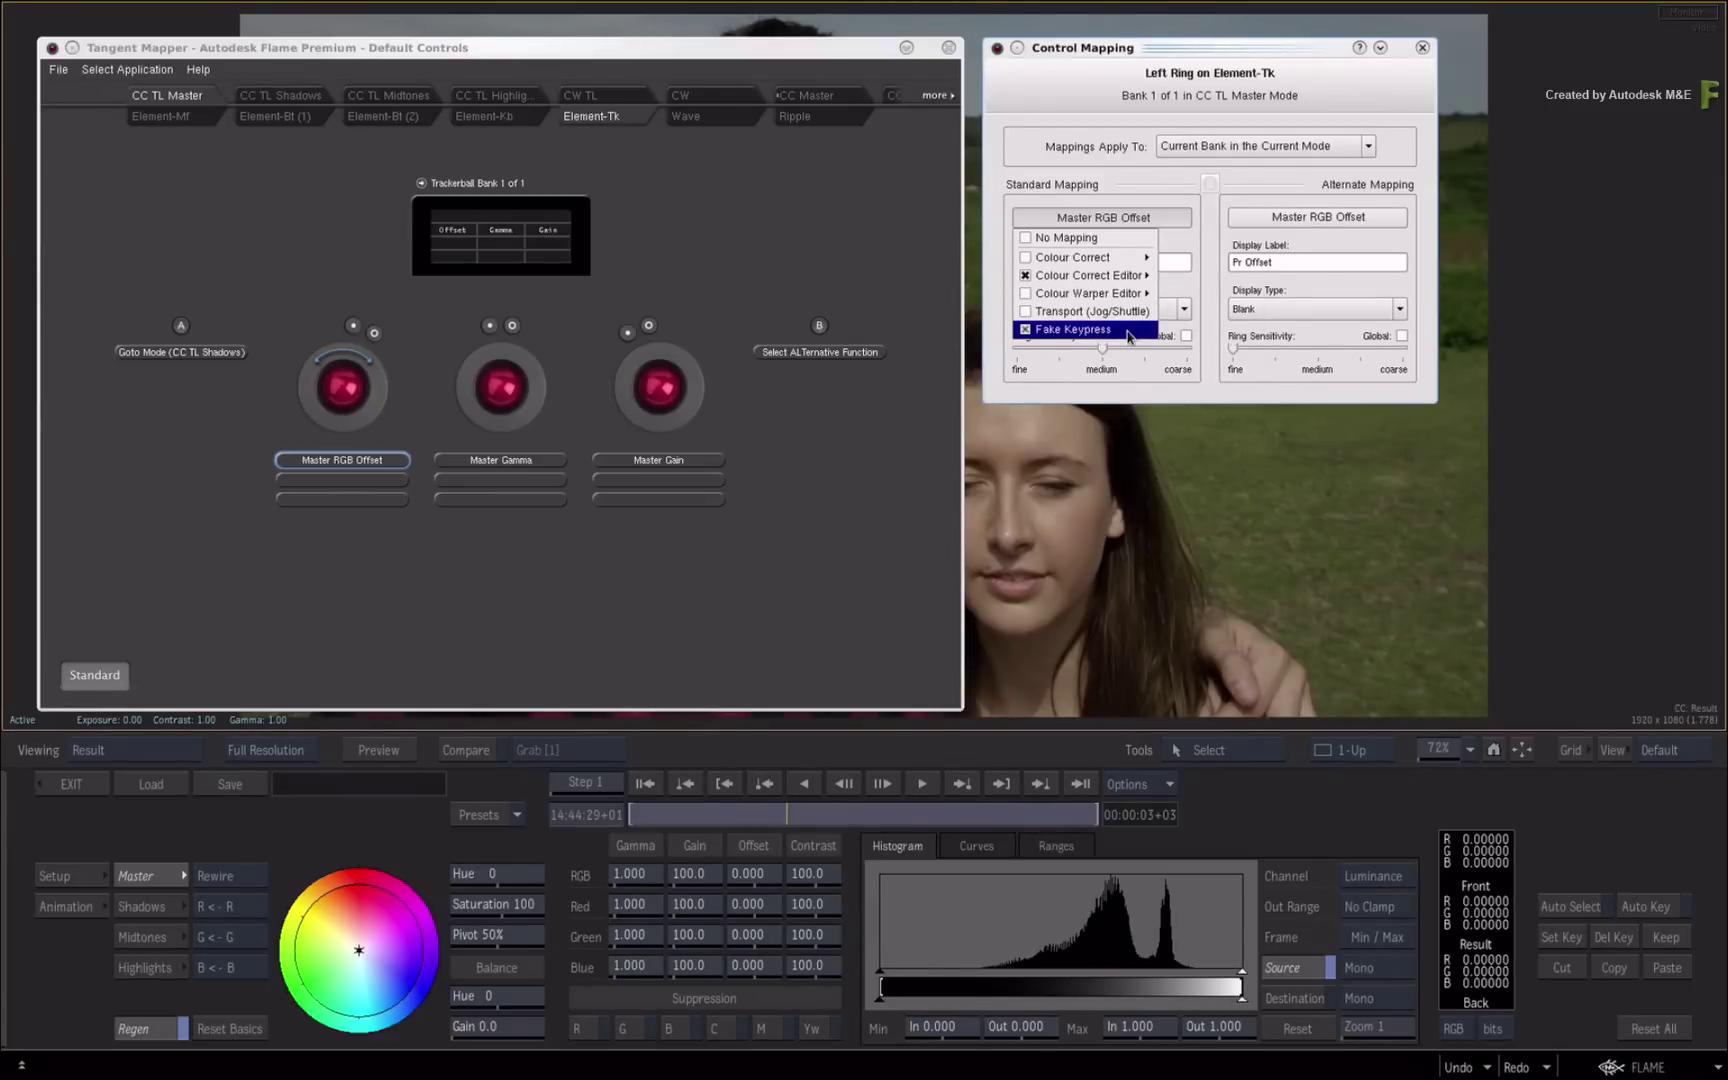
click(1122, 215)
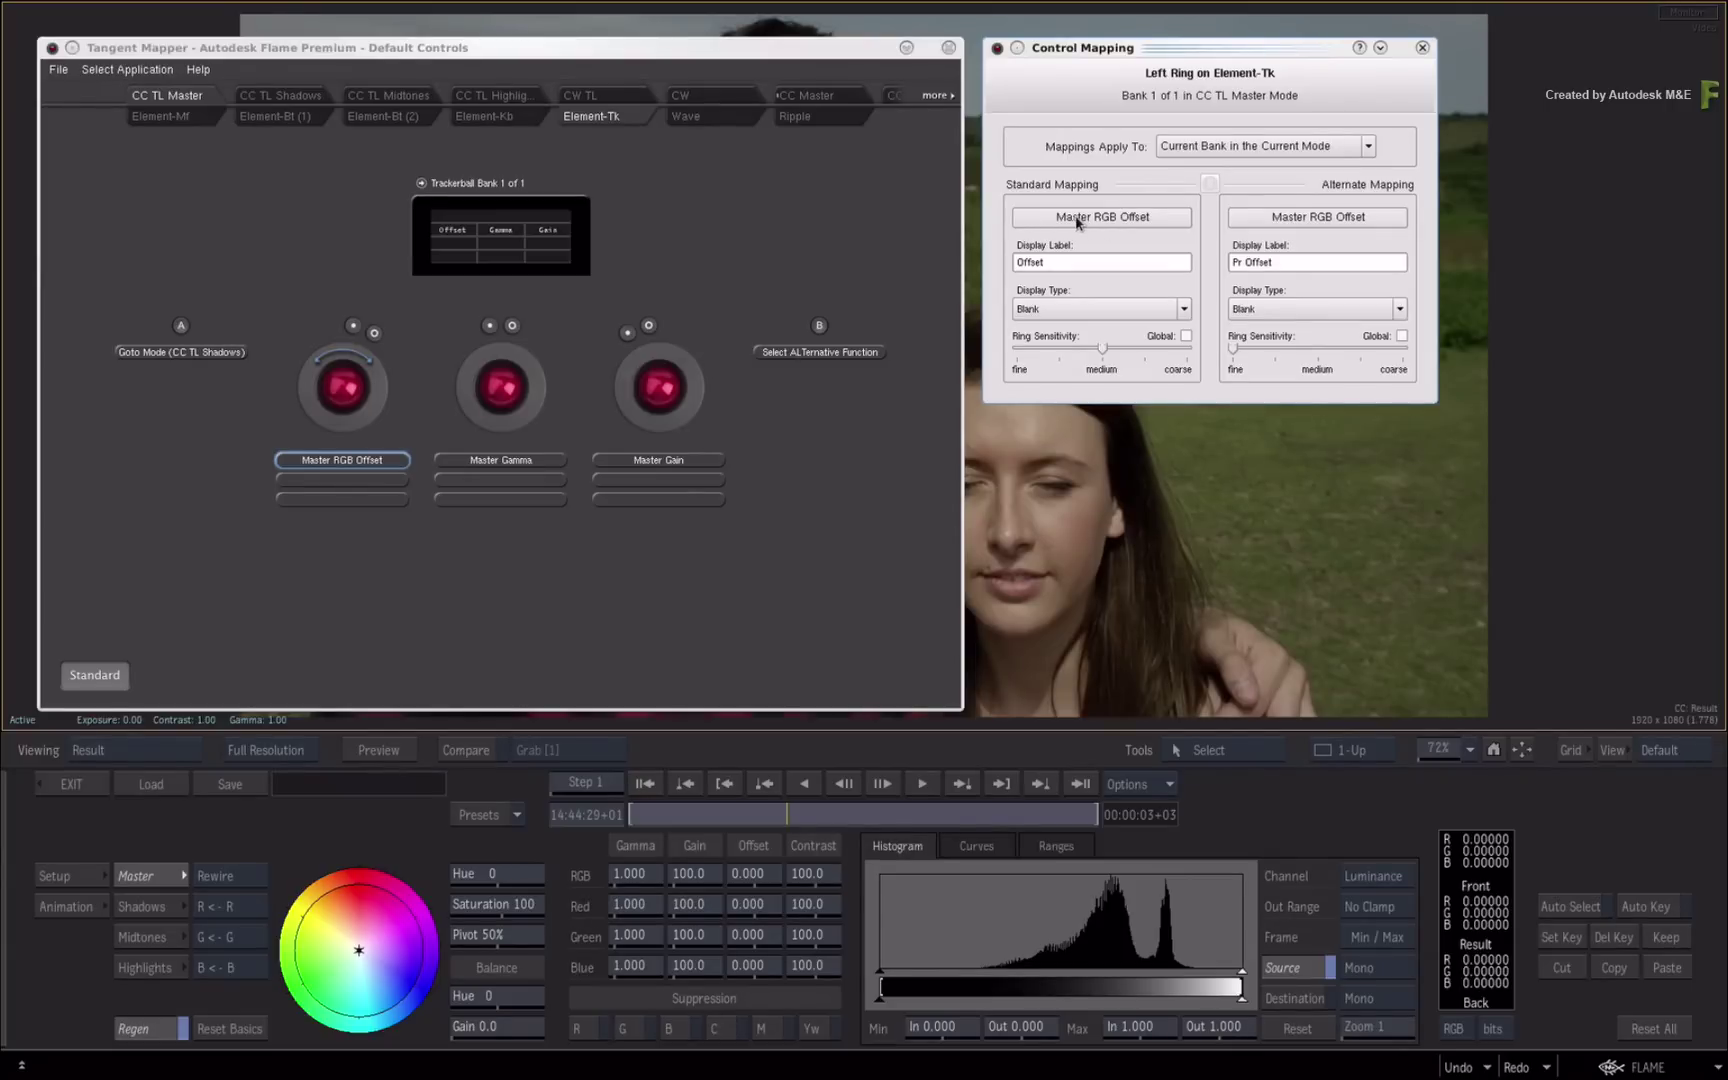
click(1077, 222)
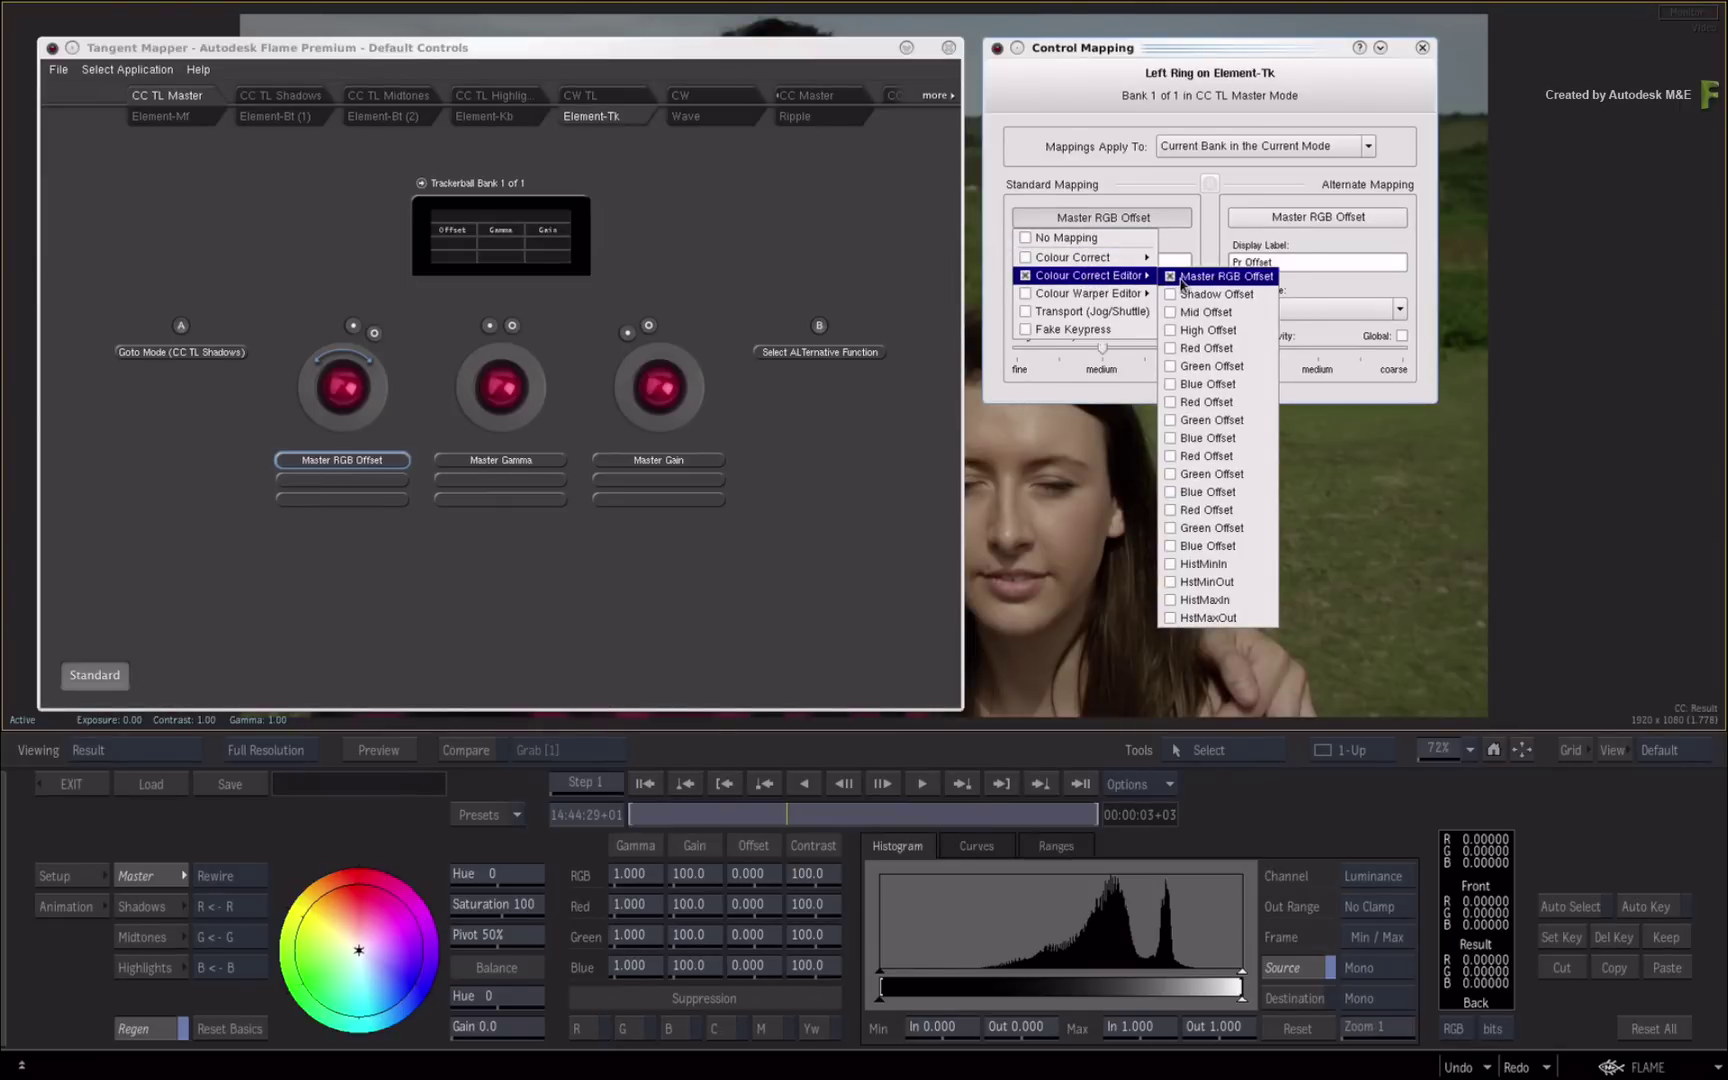
click(1190, 384)
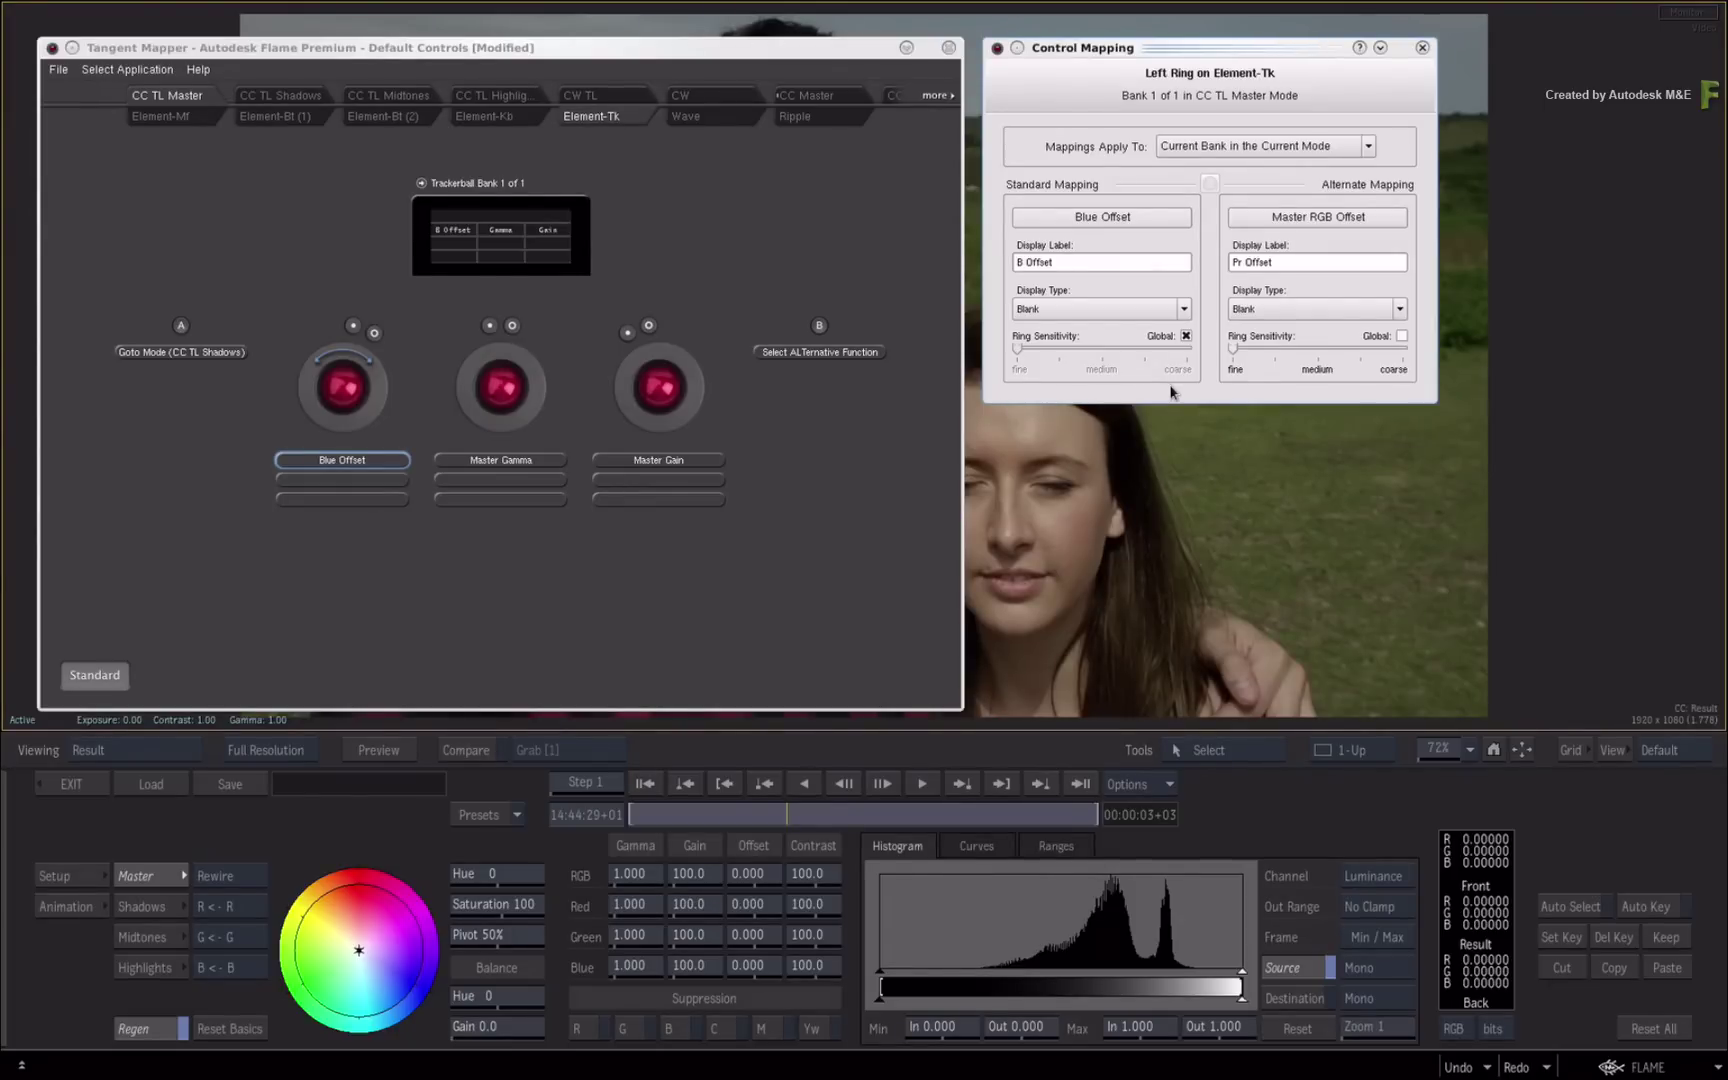
click(1153, 477)
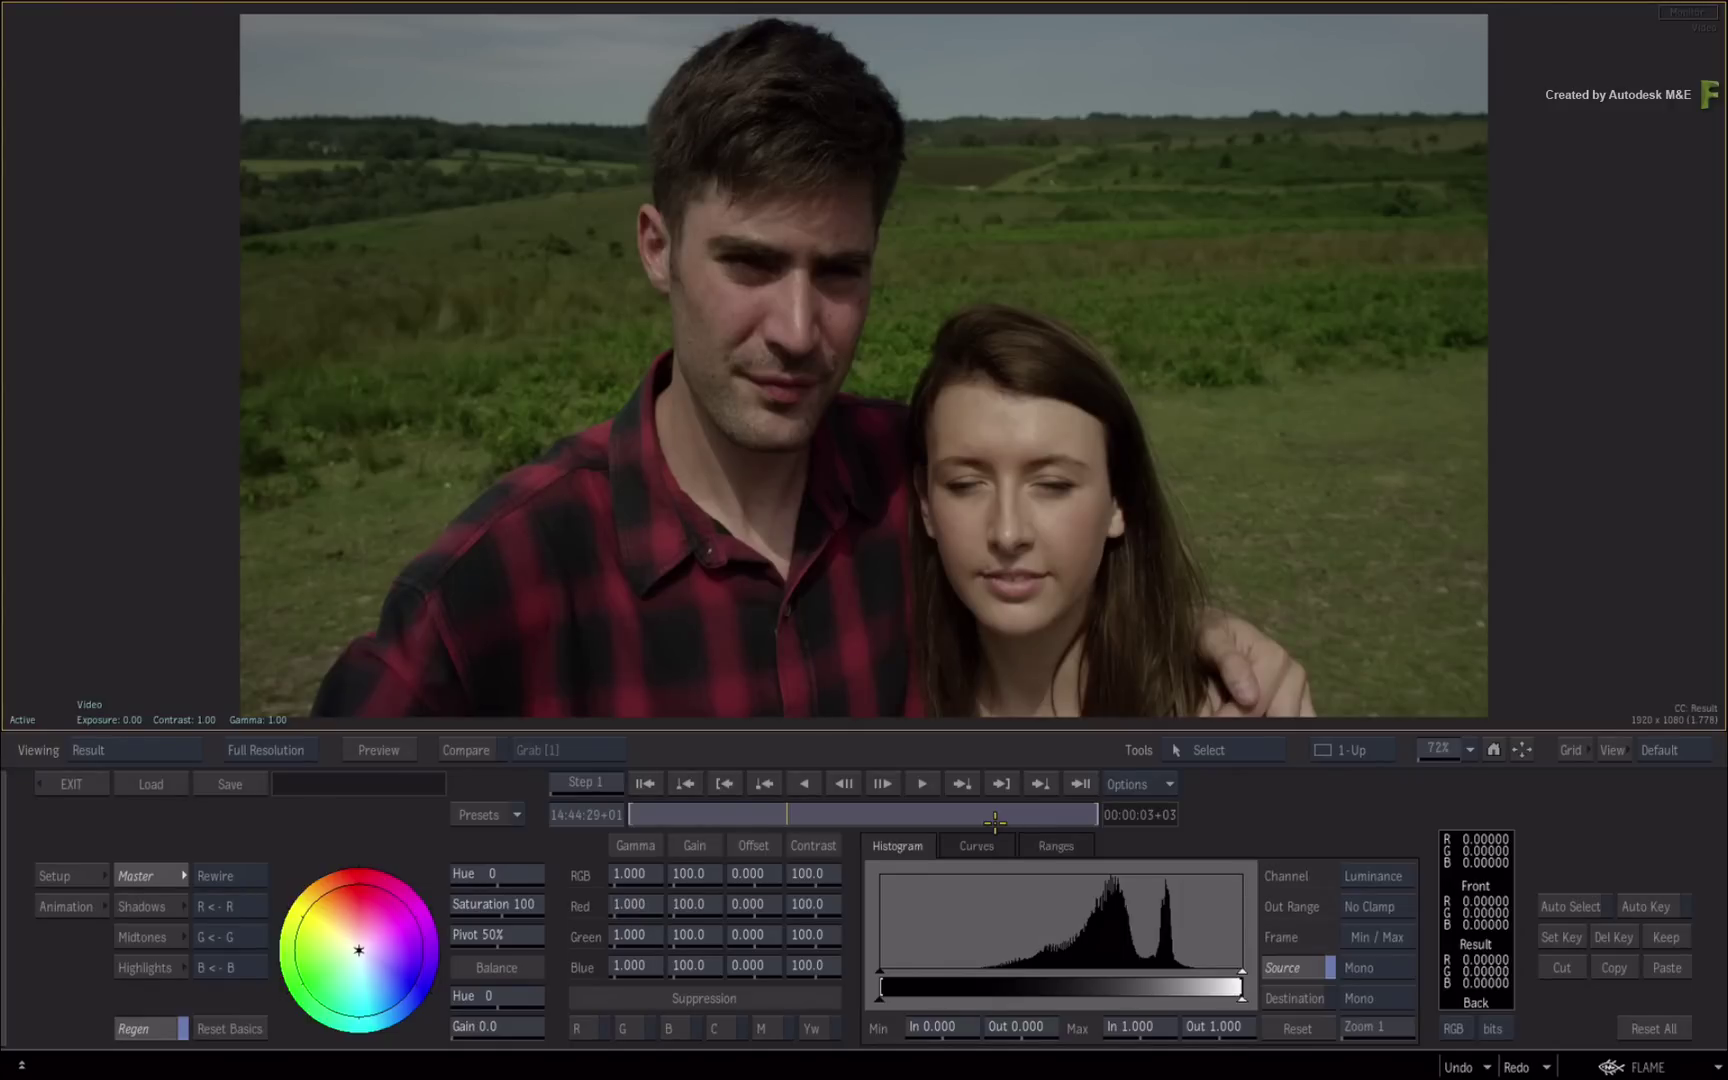
Relabel the left ring 'B-Offset', try it in Flame, and undo the test blue offset
key(alt+Tab)
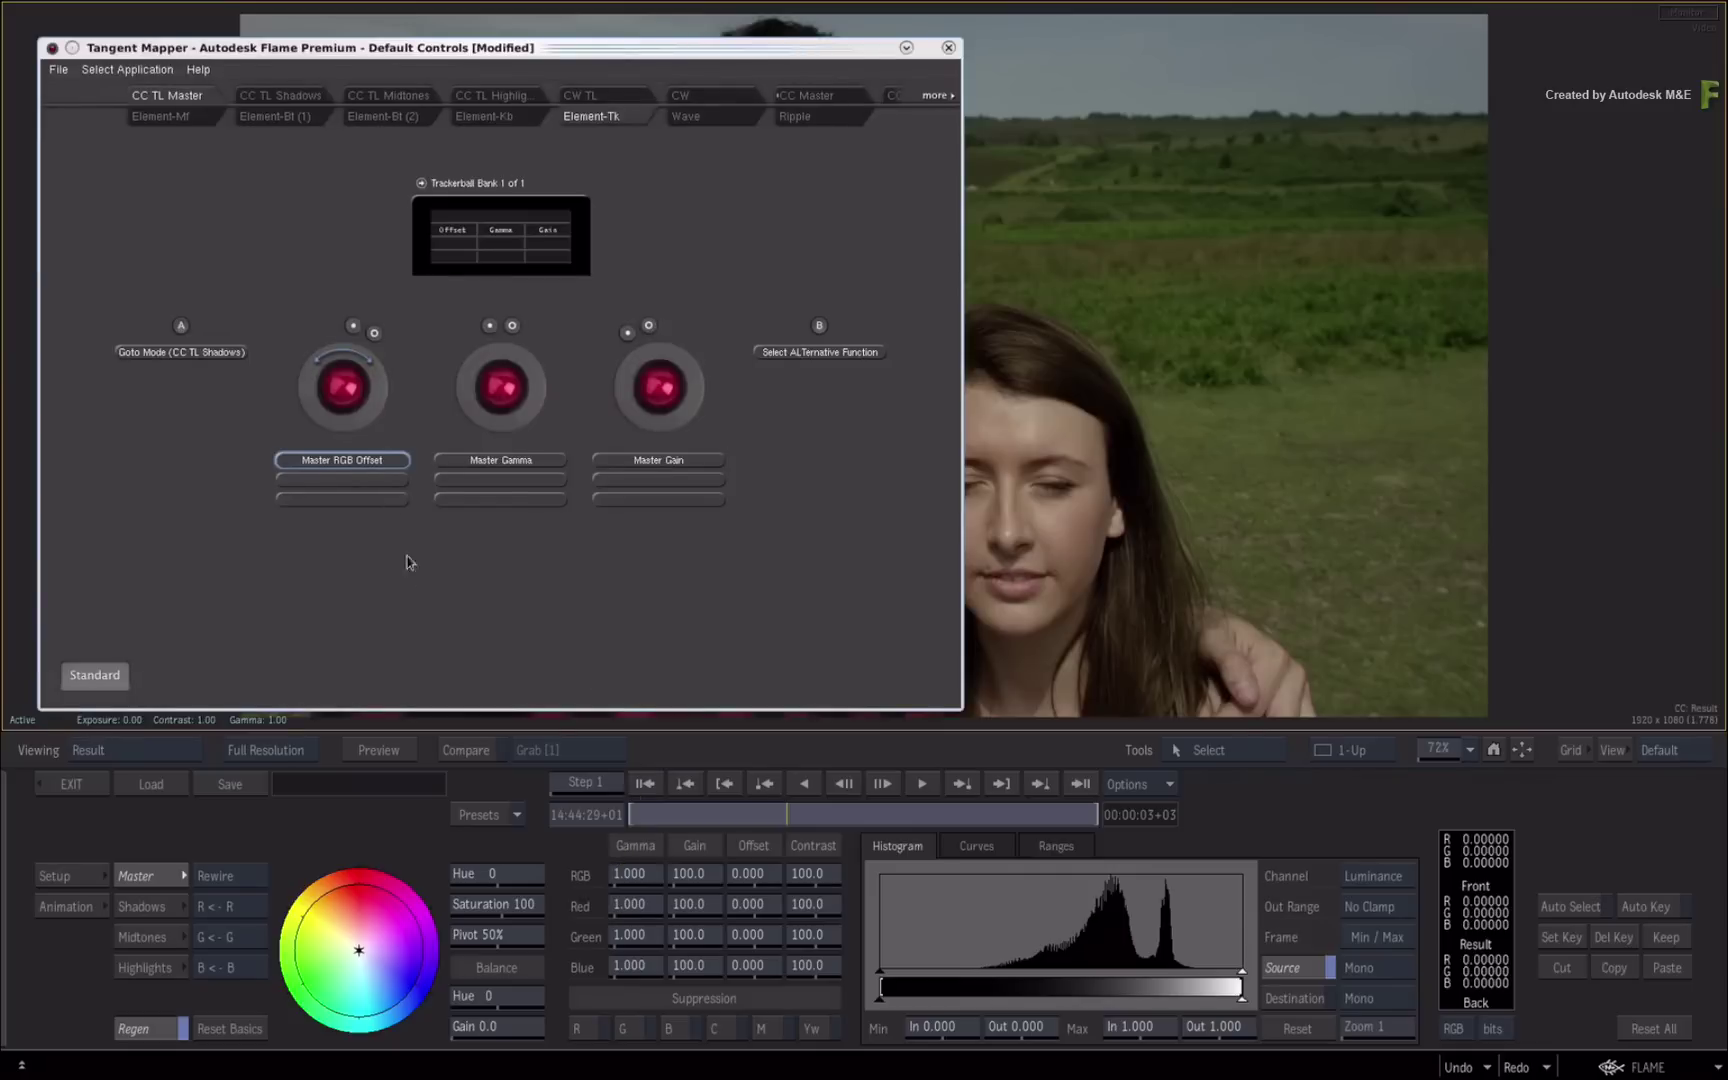
click(393, 470)
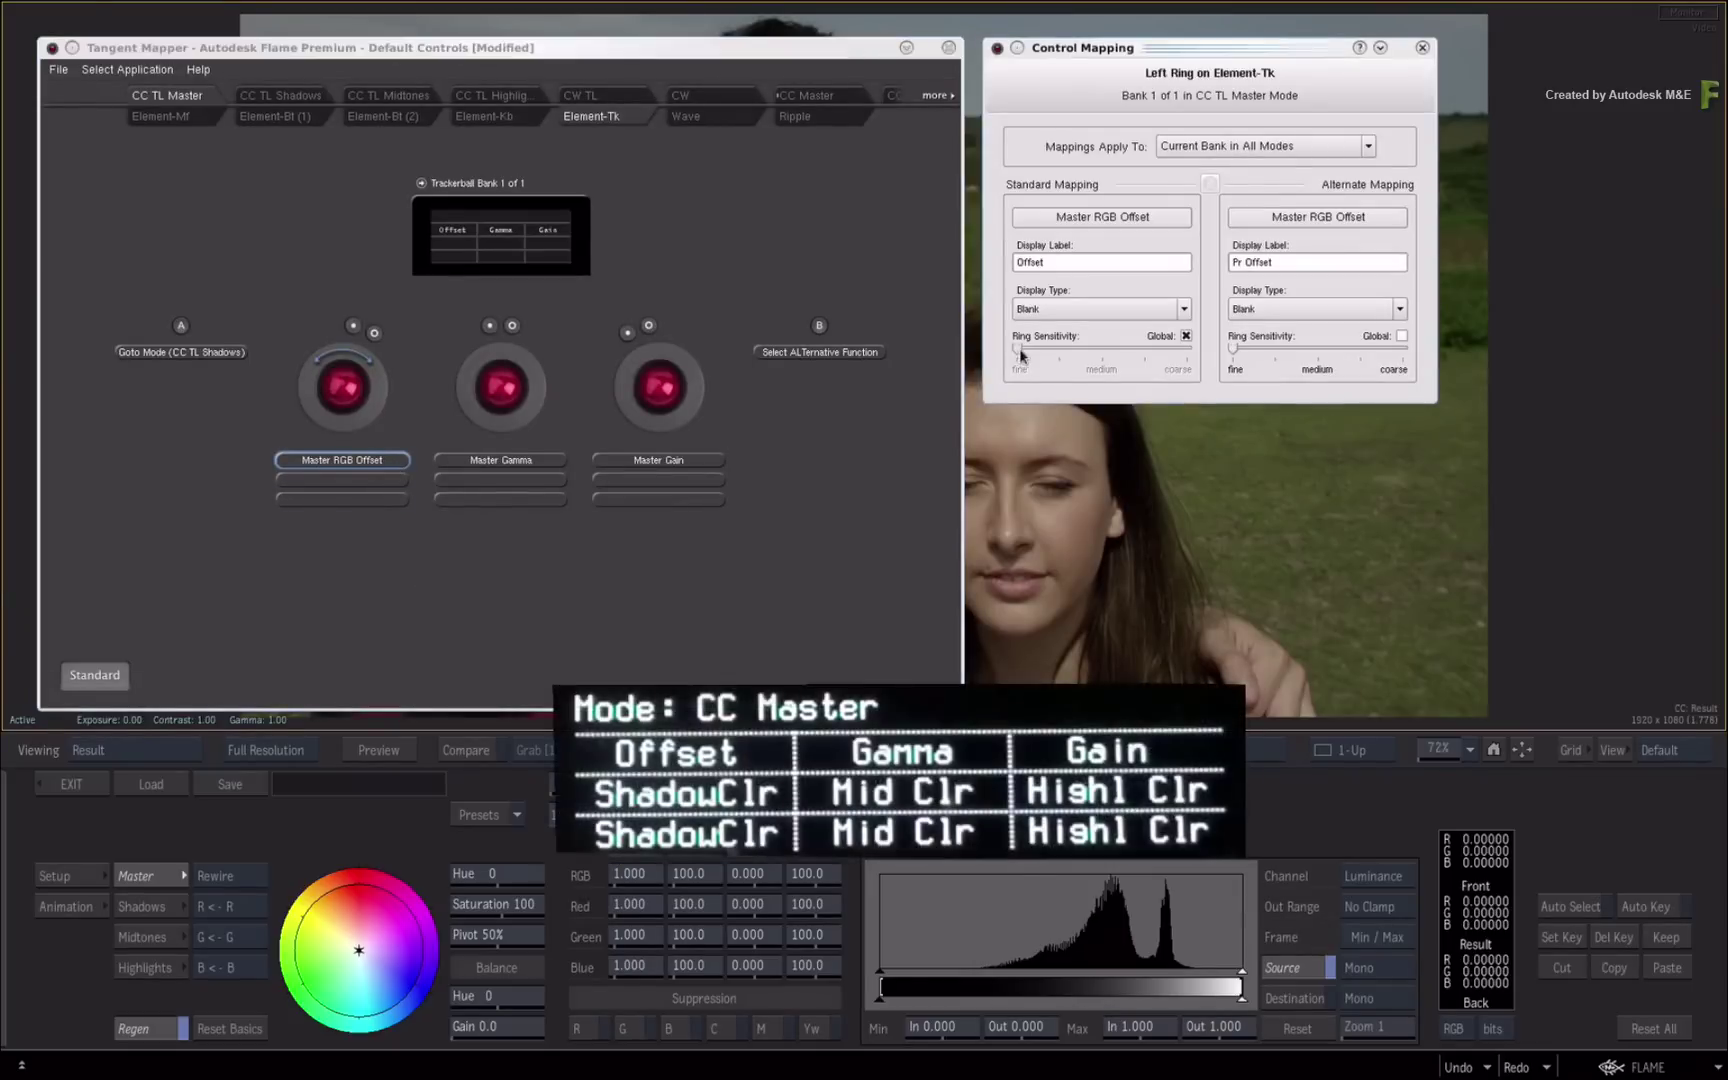
click(1066, 262)
key(Home)
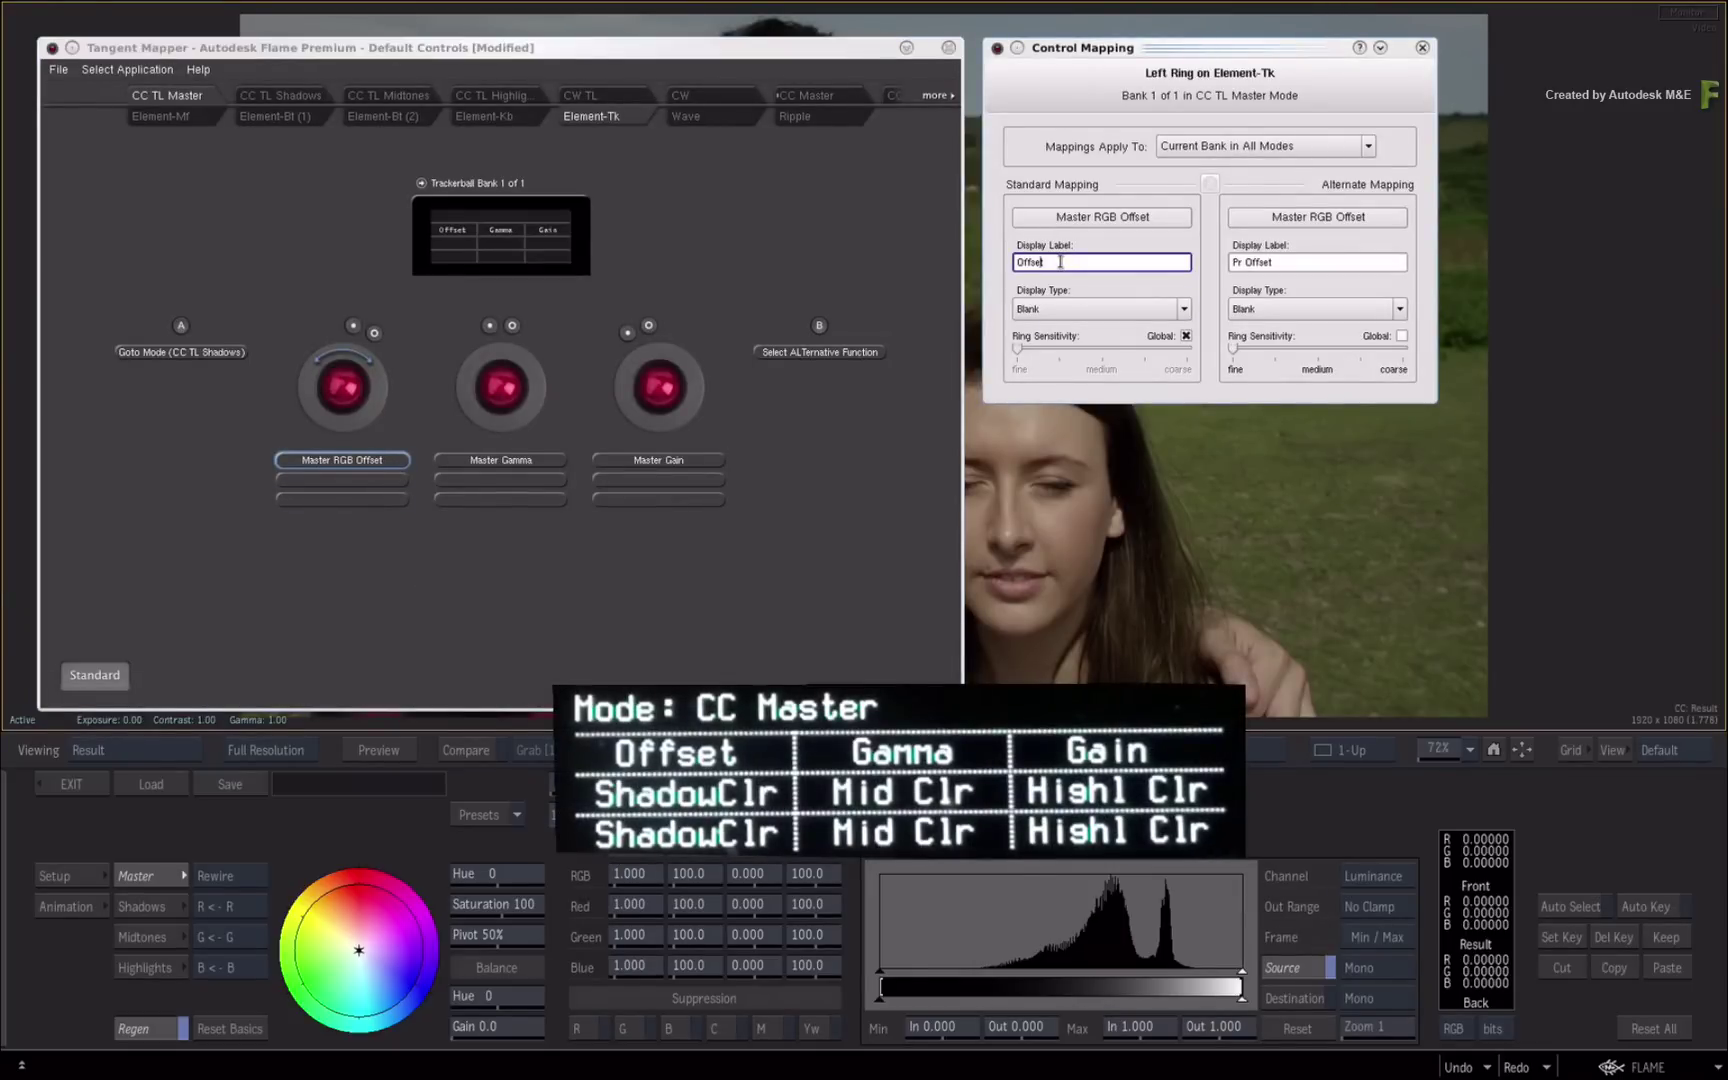
text(B-)
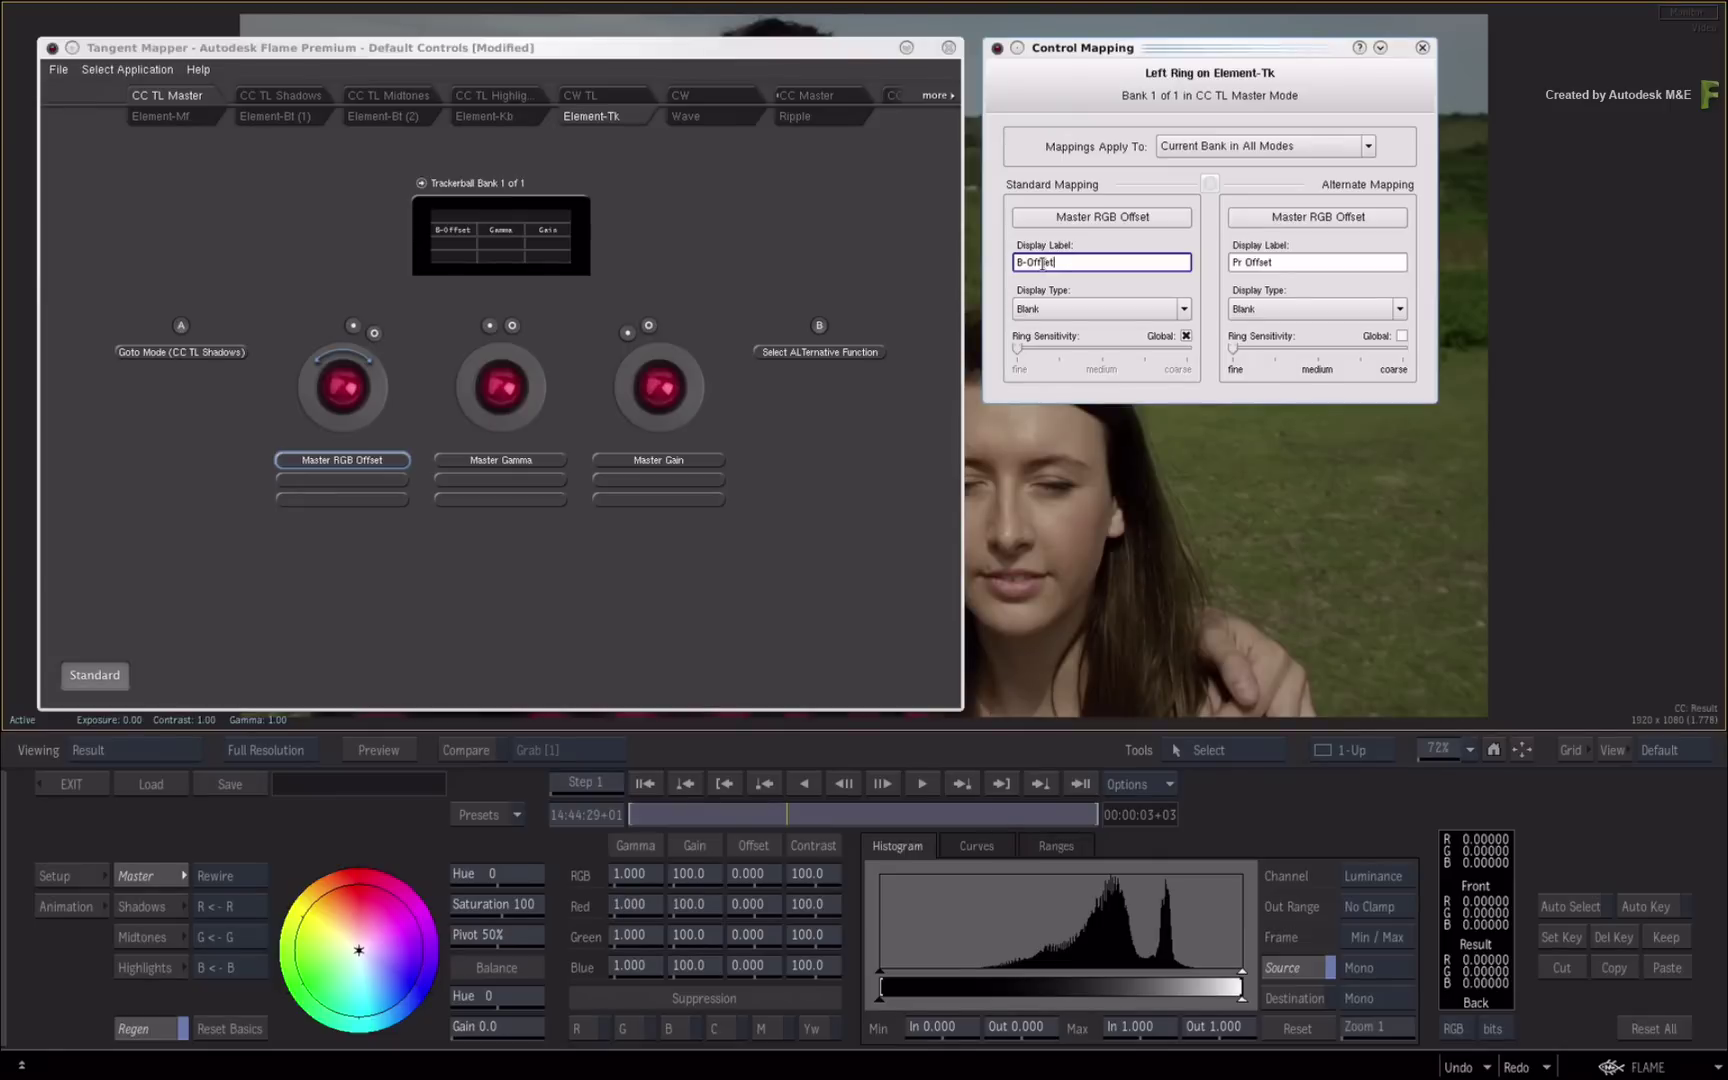
click(995, 822)
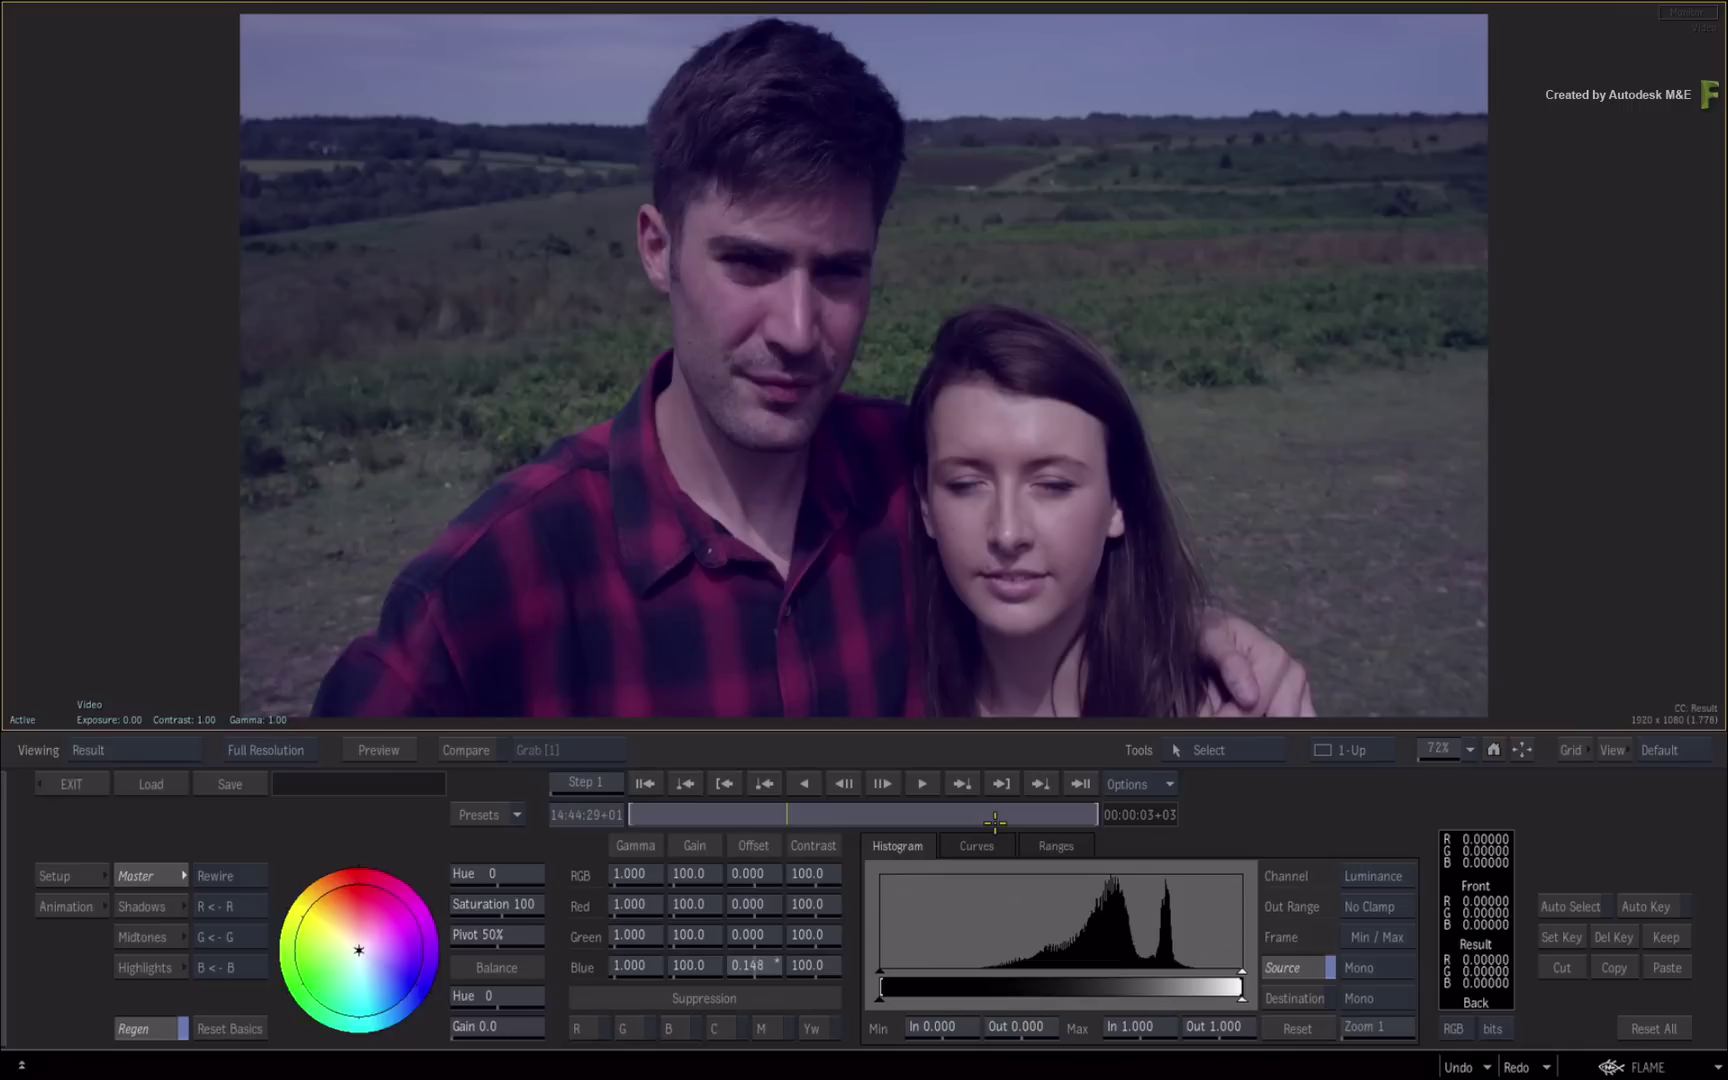
key(ctrl+z)
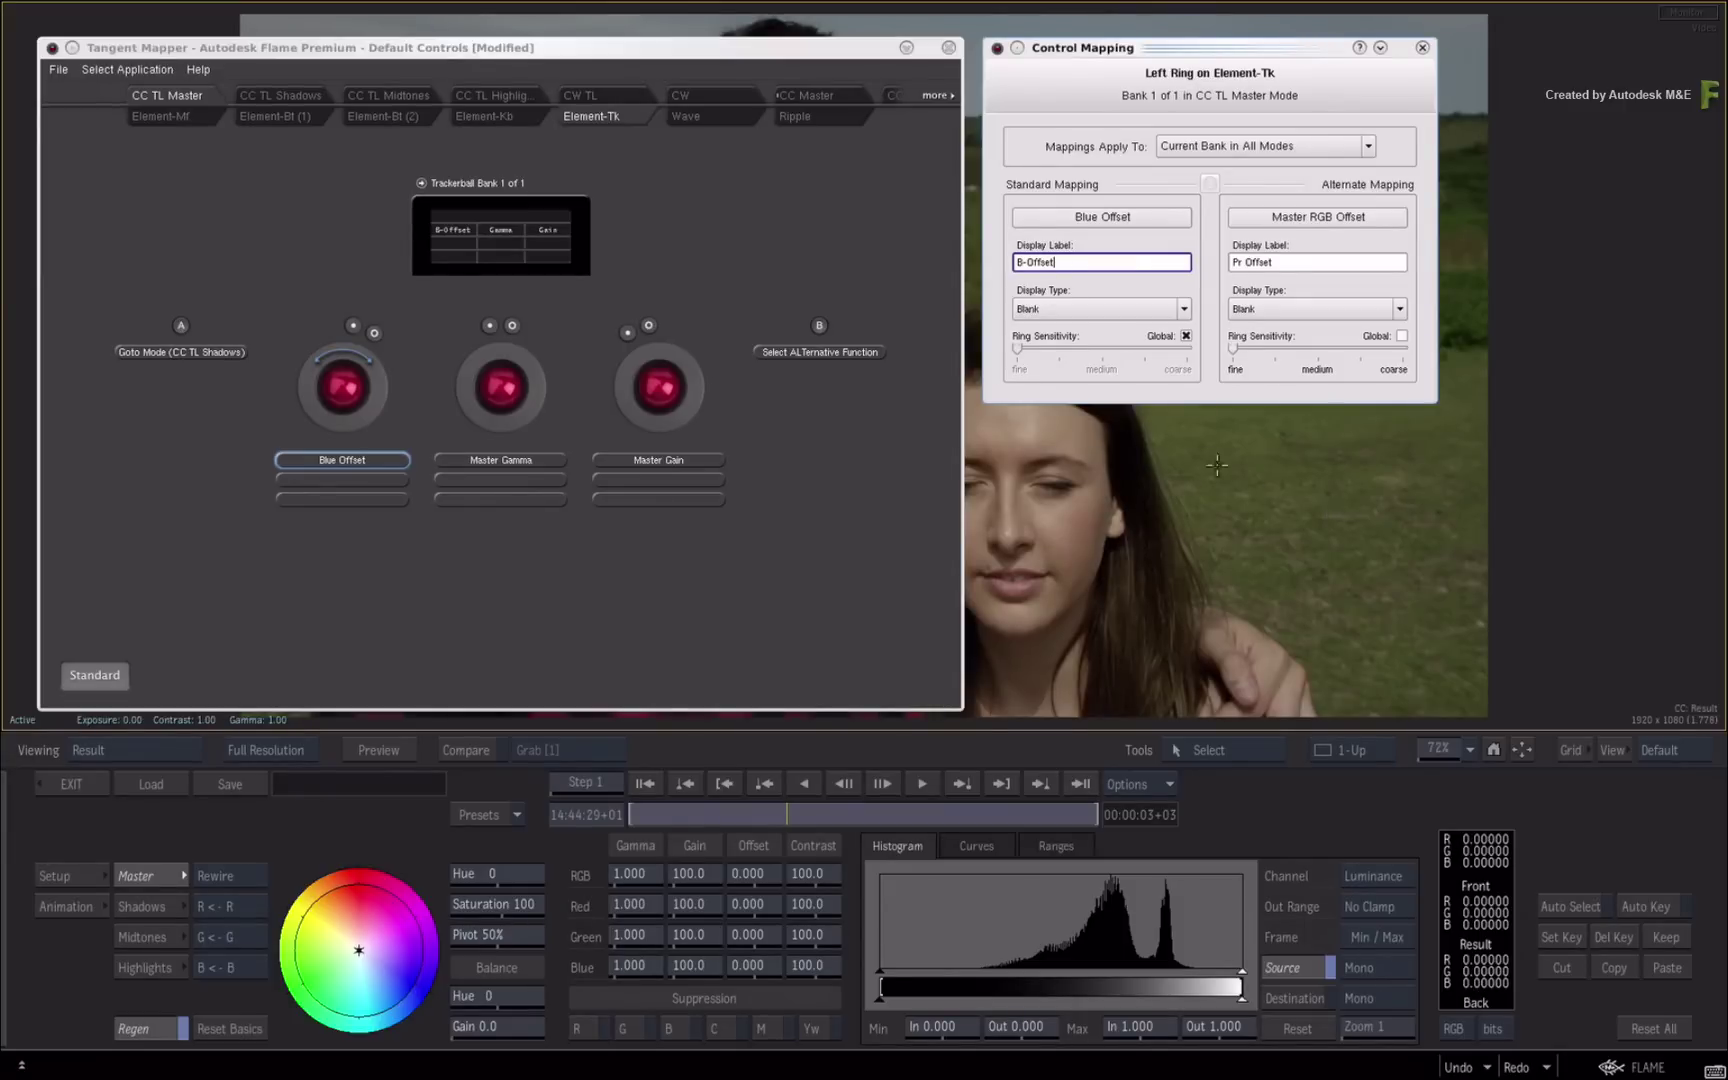
Make the left ring's sensitivity local, test it at coarse in Flame, then set it to fine
click(1186, 337)
click(1187, 337)
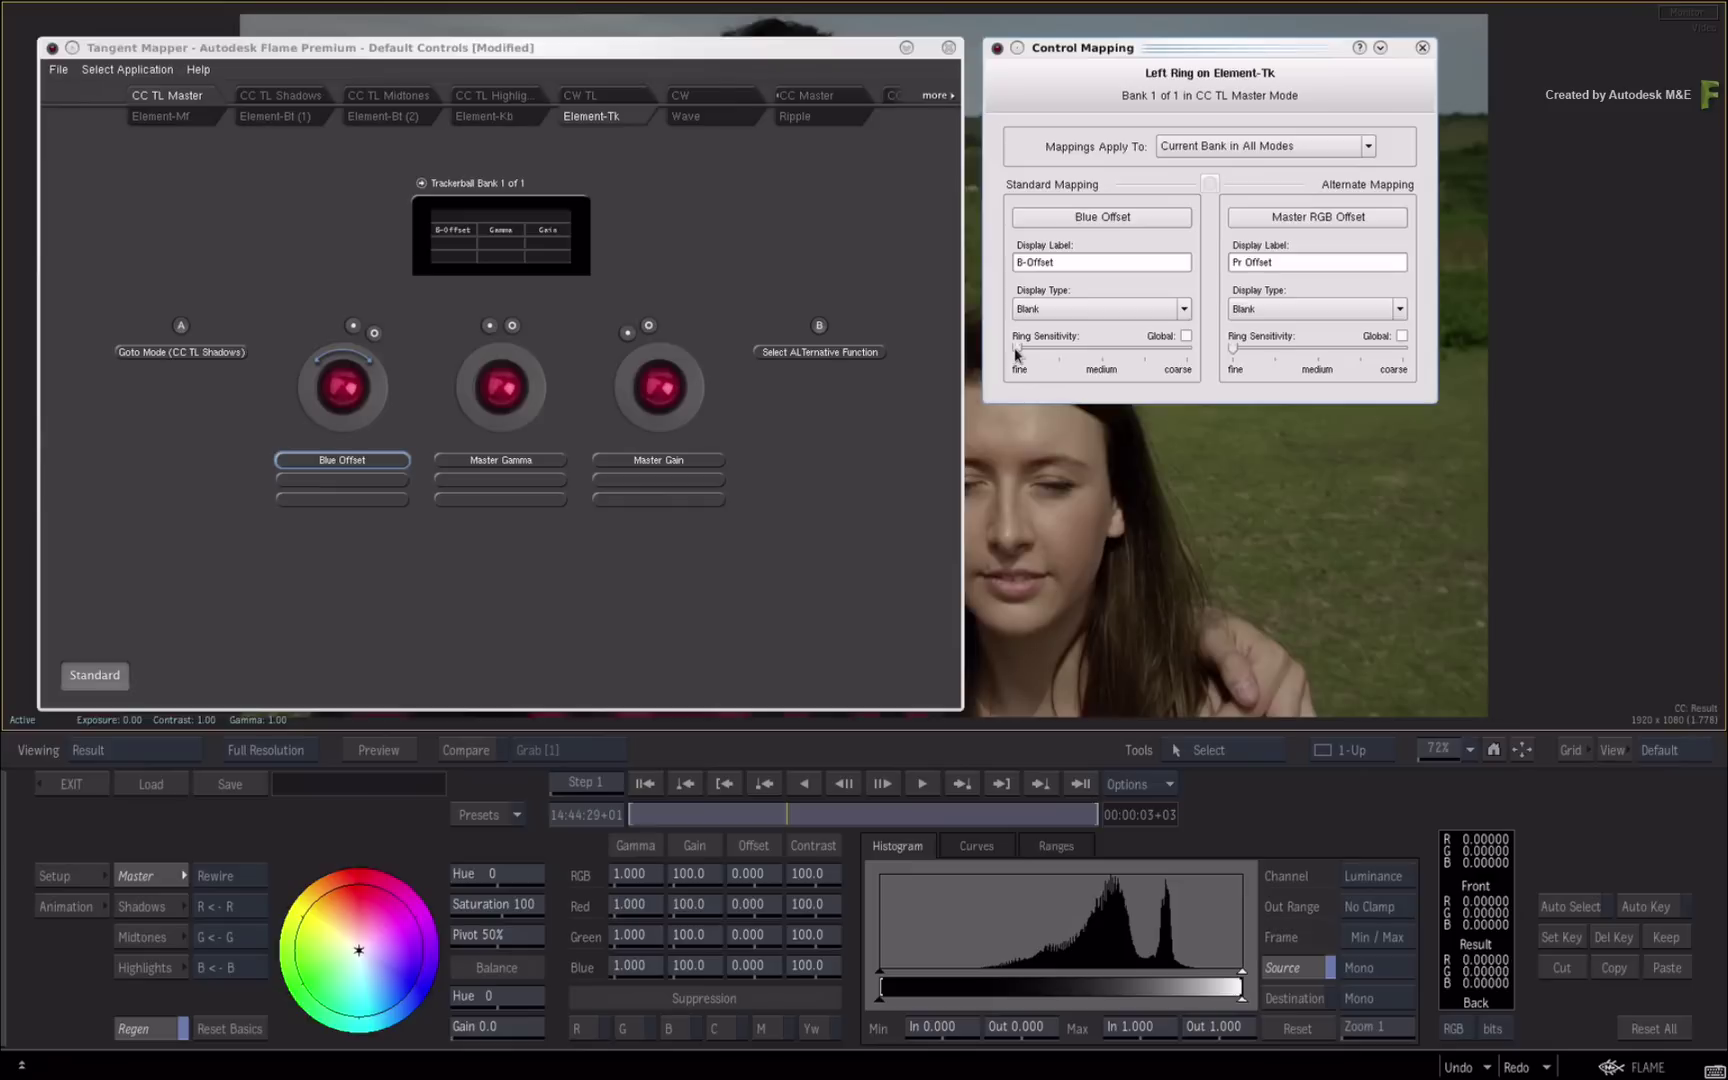
drag(1101, 349, 1178, 358)
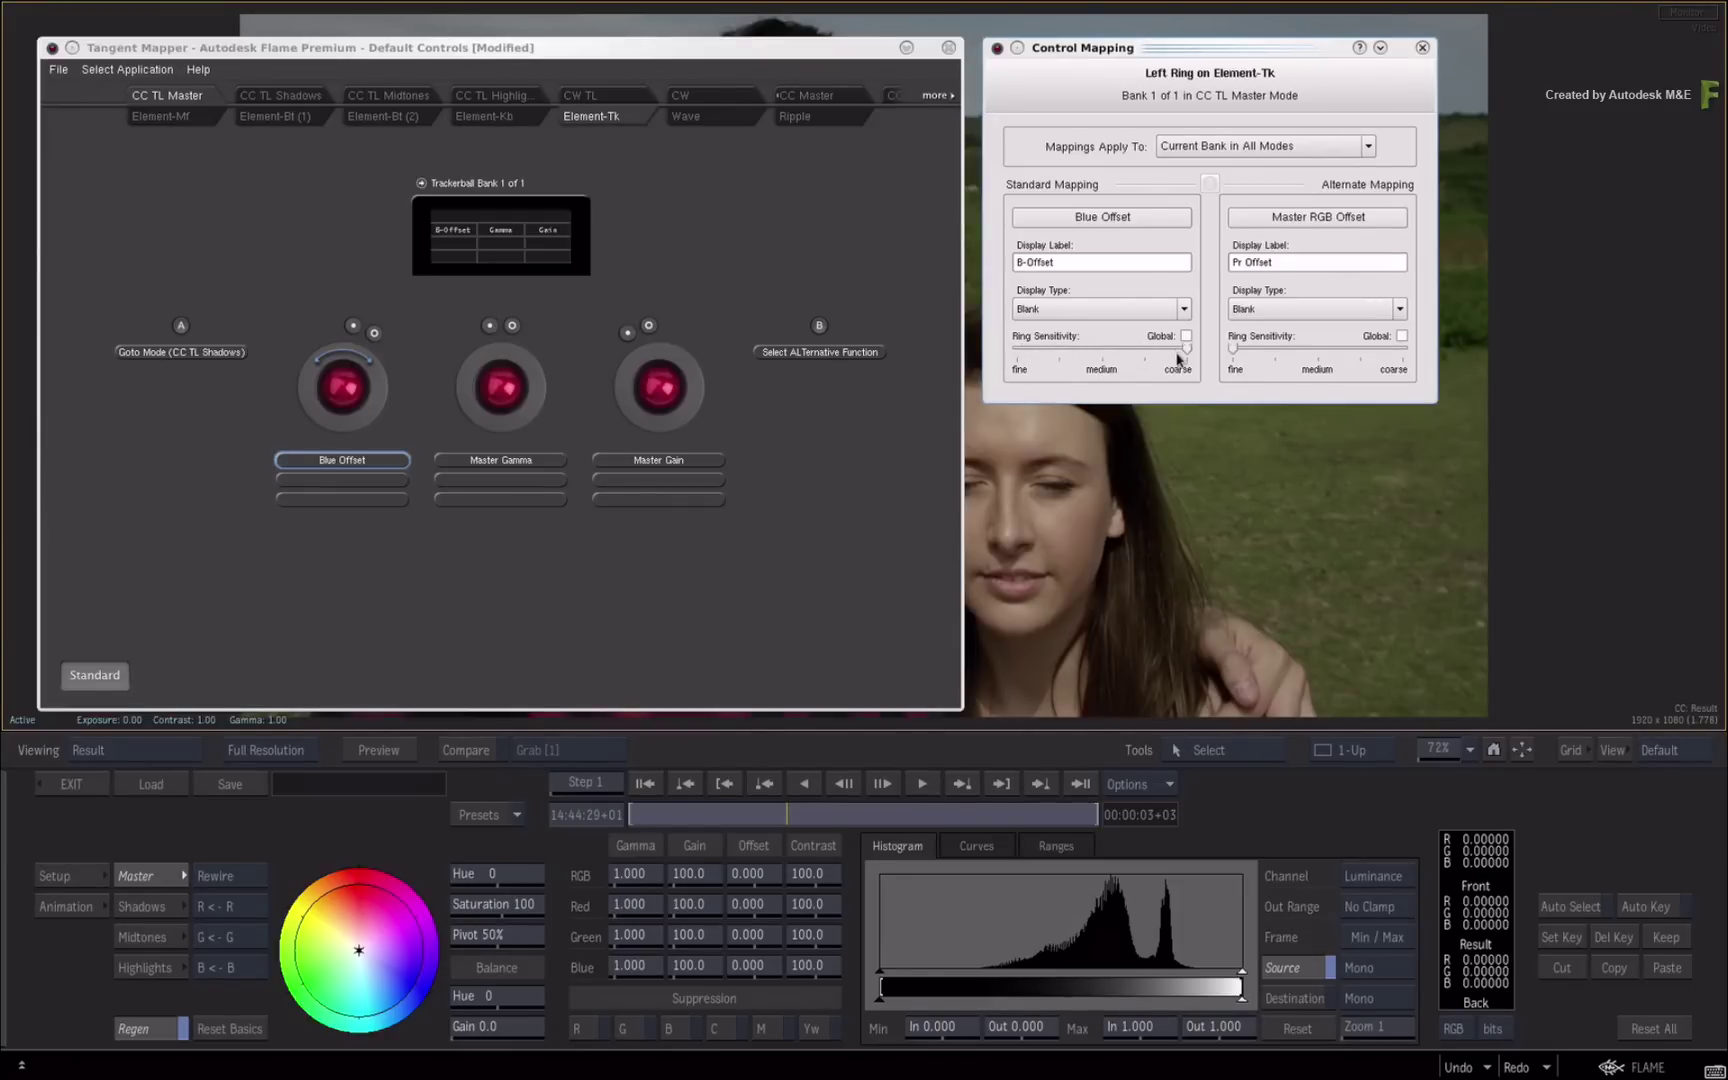
click(1153, 477)
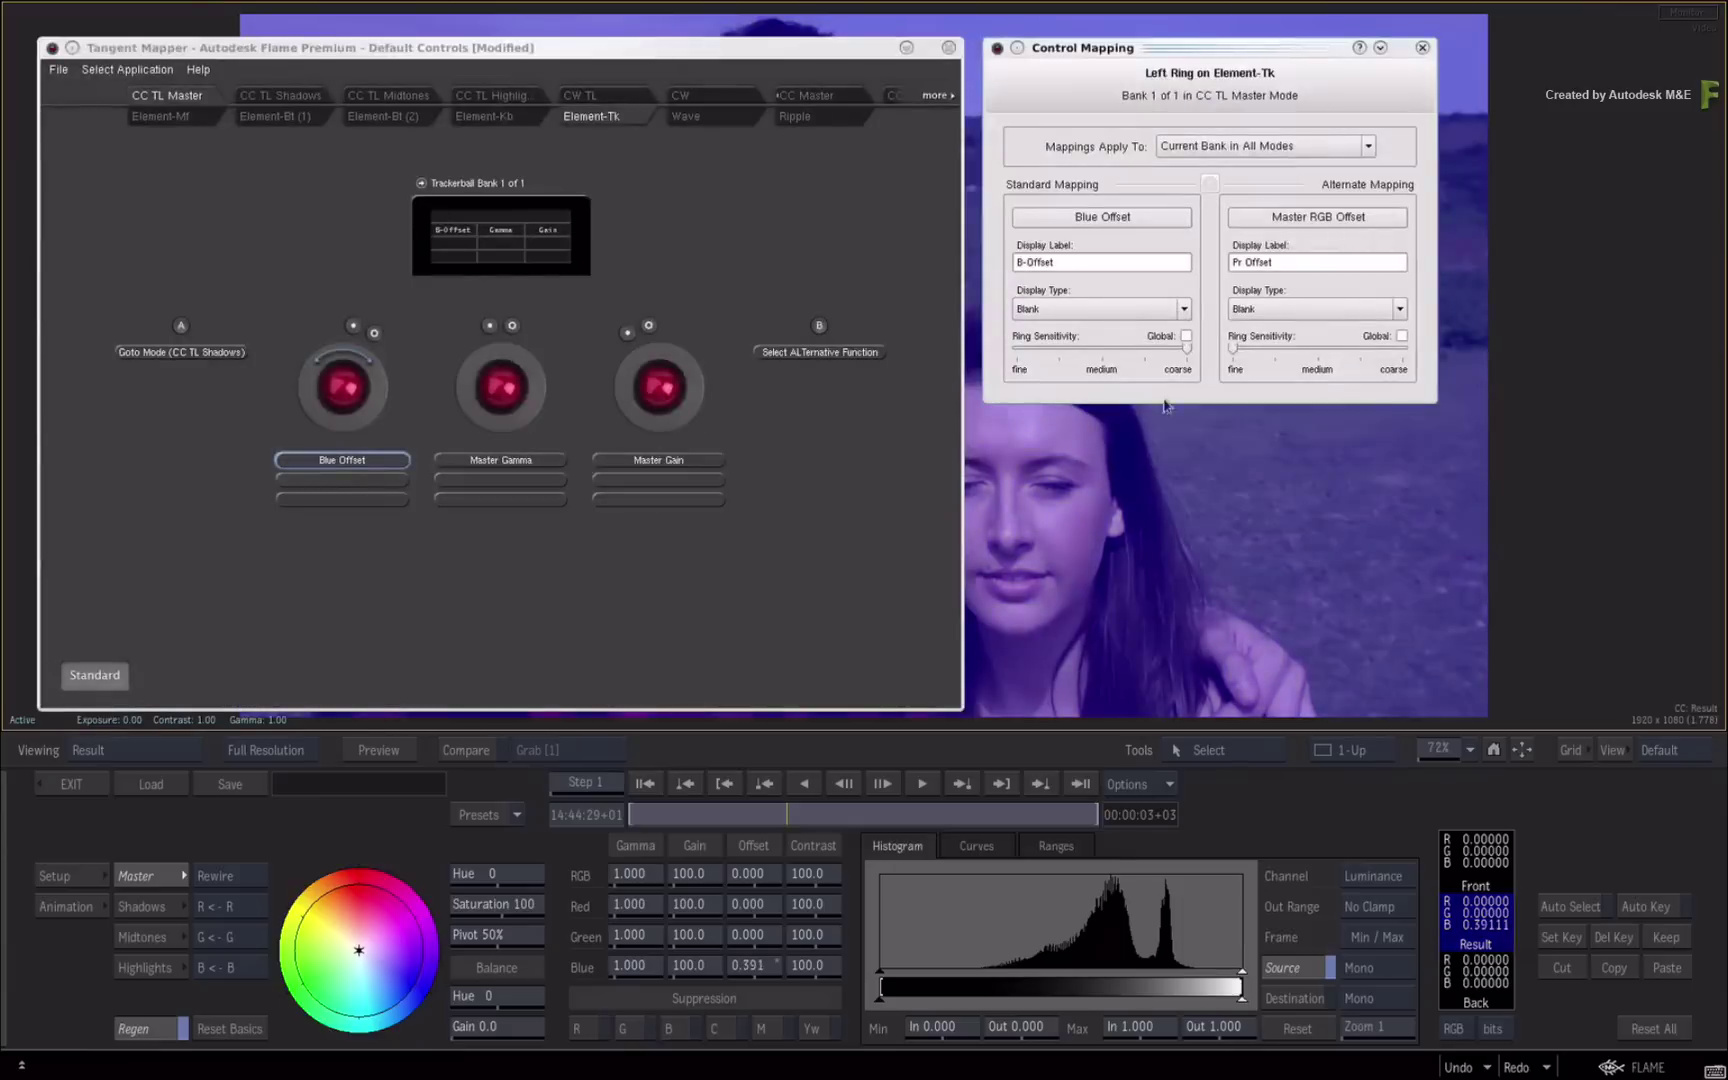
drag(1187, 348, 1010, 352)
Save the edited controls as a new control map named 'Grain Mapping'
key(Escape)
click(58, 70)
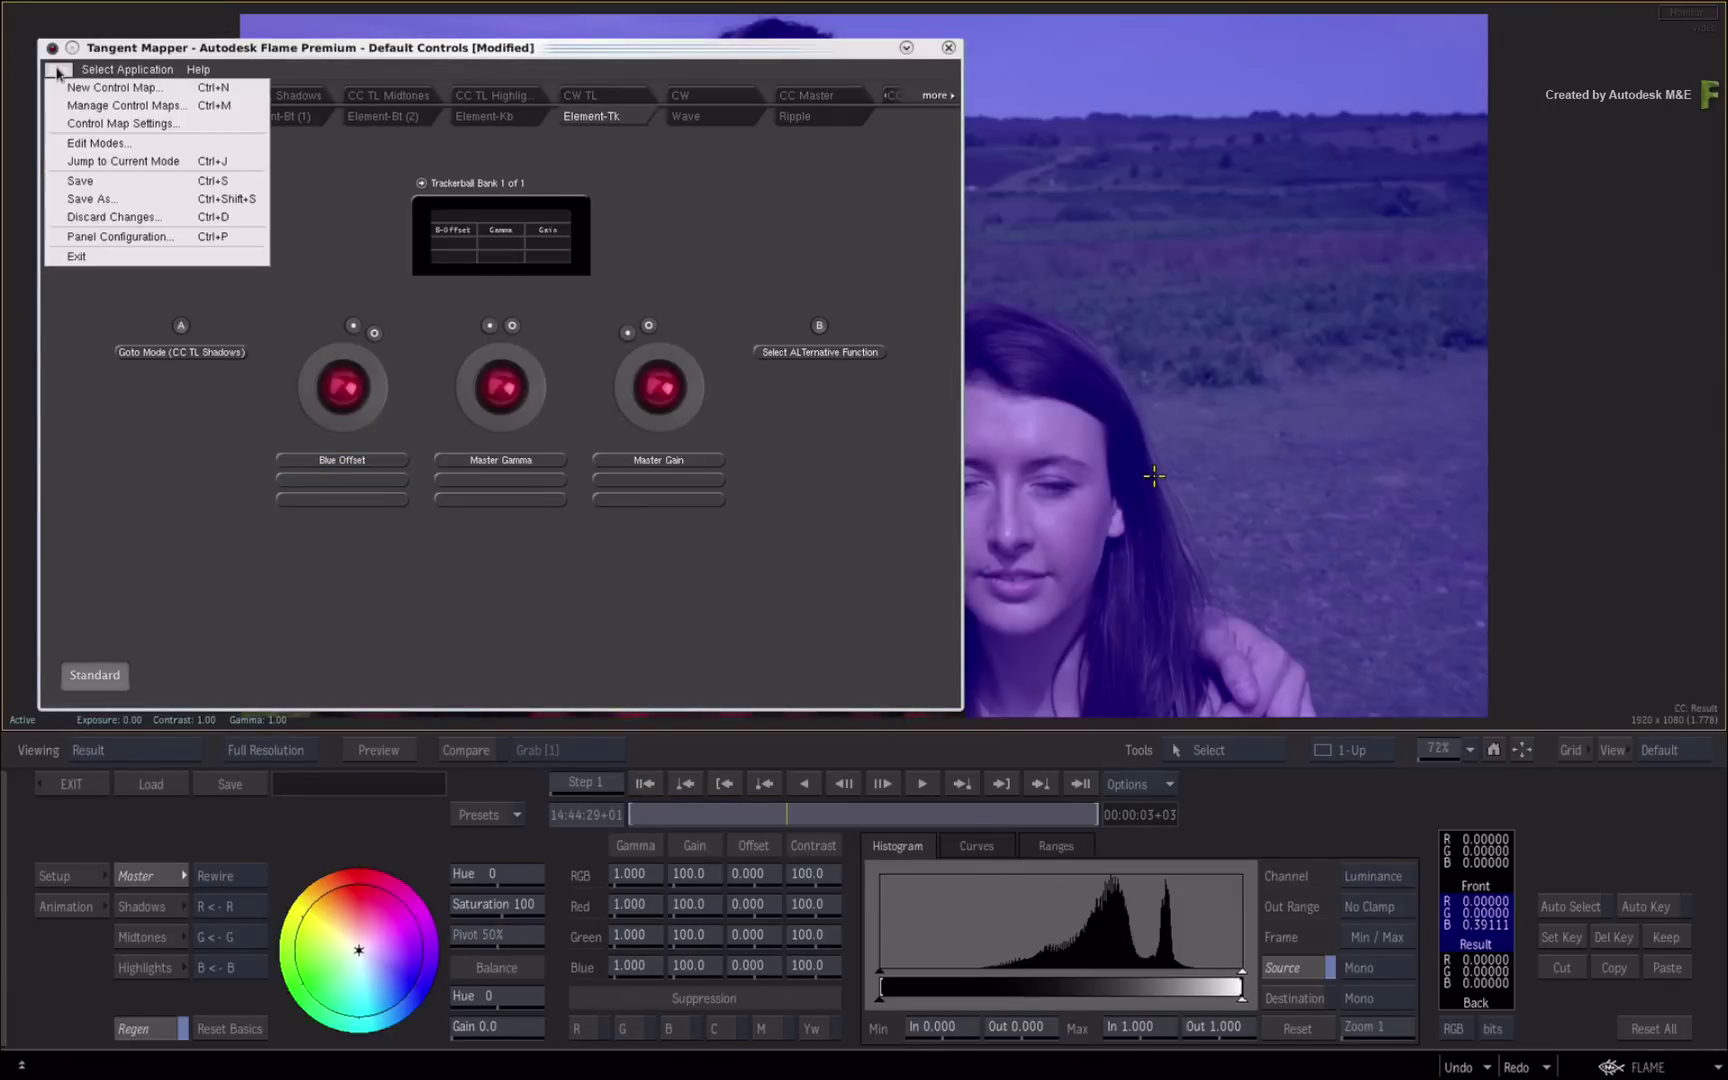
click(84, 193)
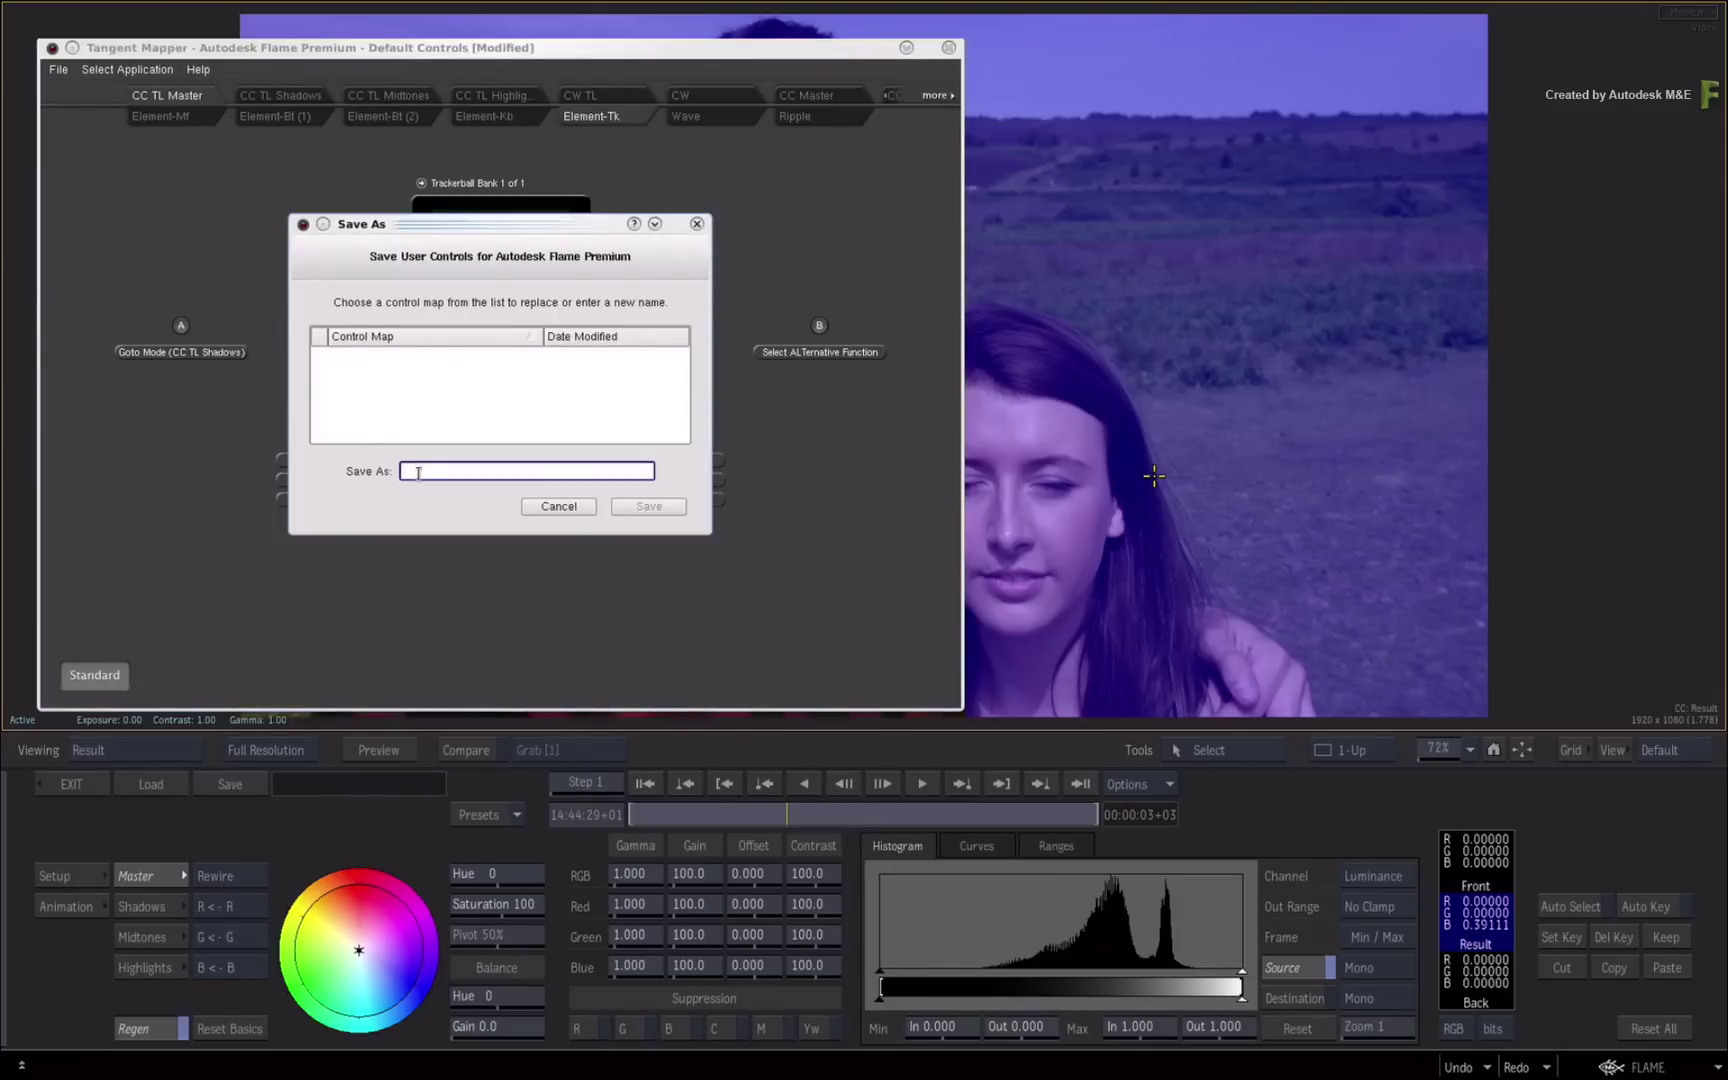
text(Grain)
text( Mapping)
click(620, 503)
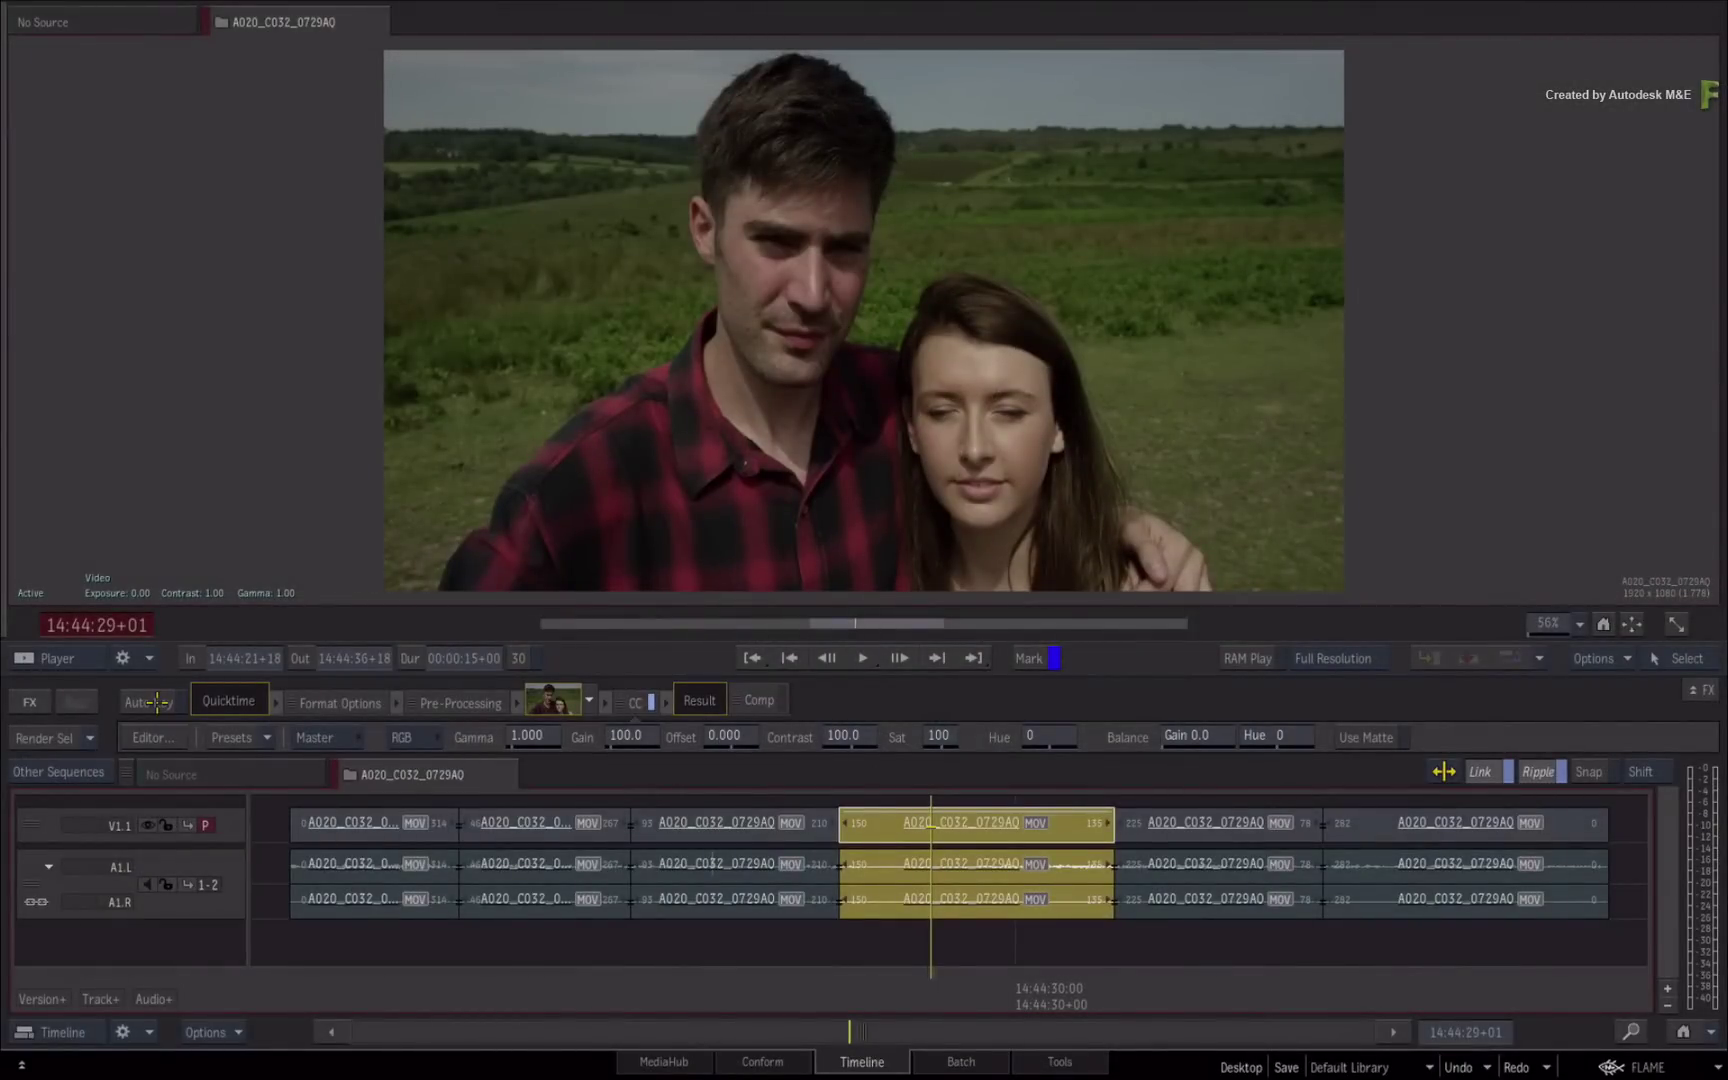
Reopen Tangent Mapper via Flame's Keyboard Shortcuts and select Element-Tk button B's mapping
click(1640, 1067)
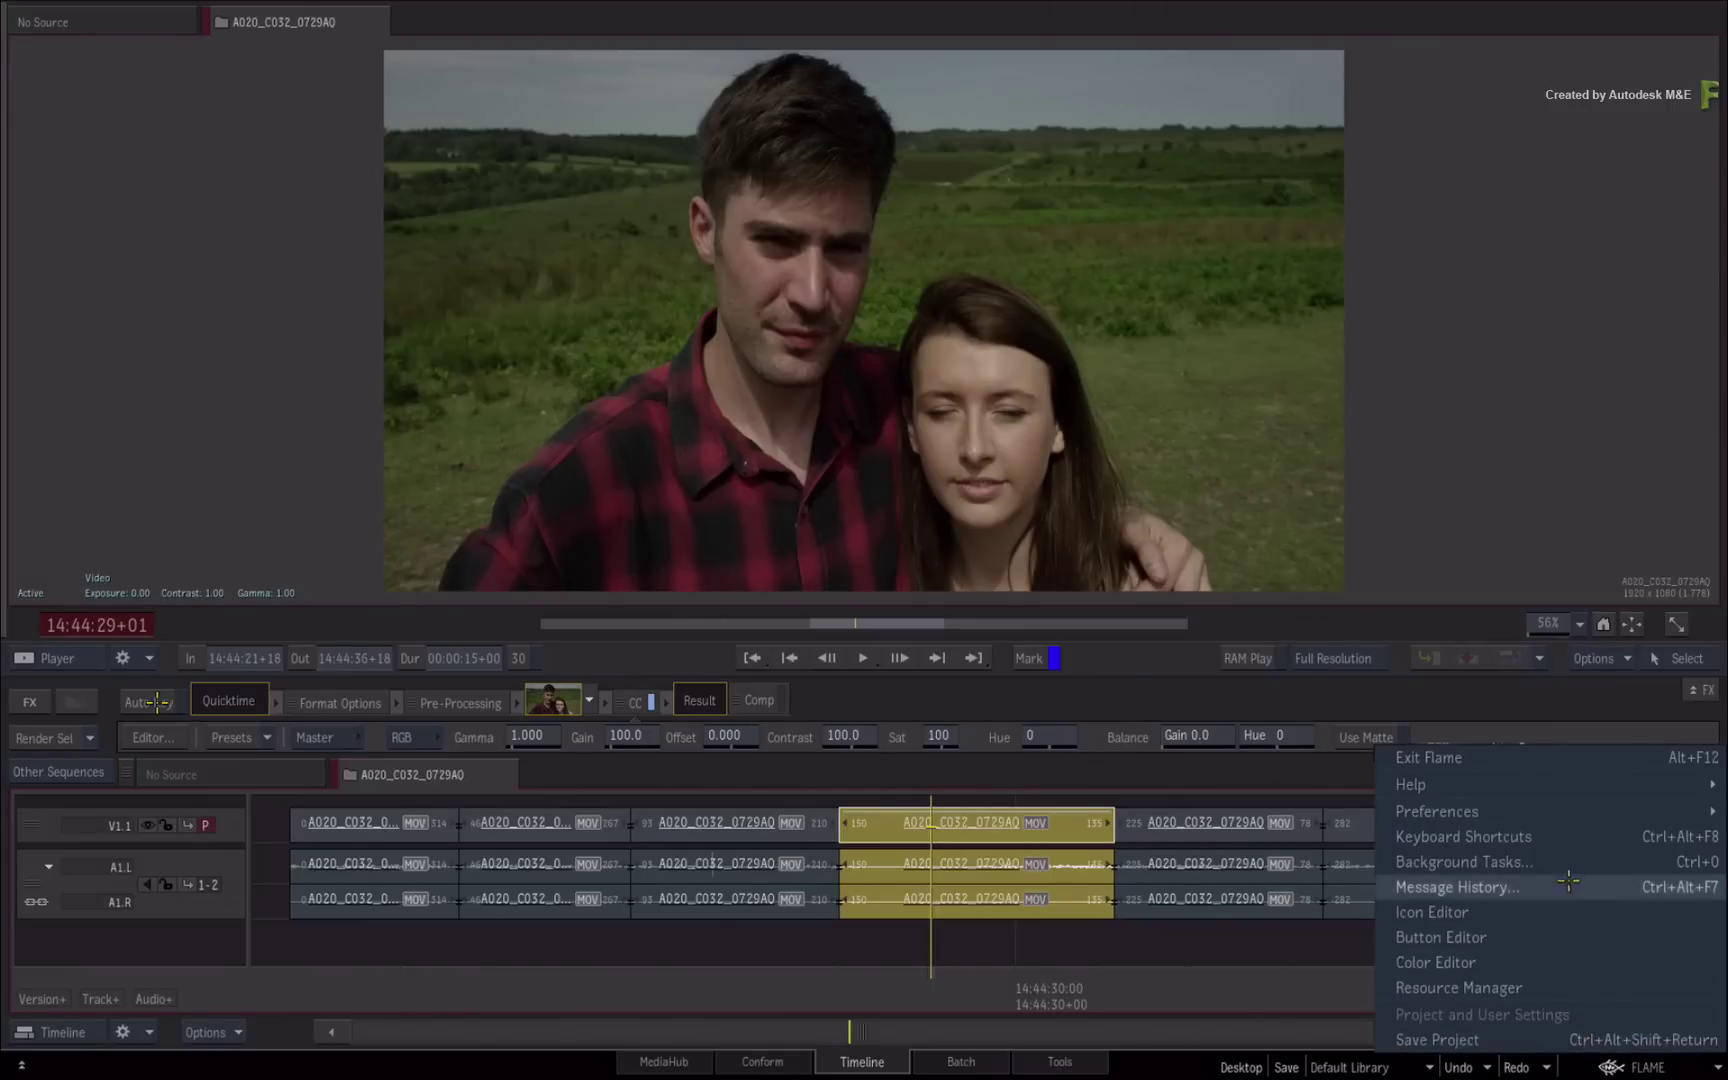
click(1567, 837)
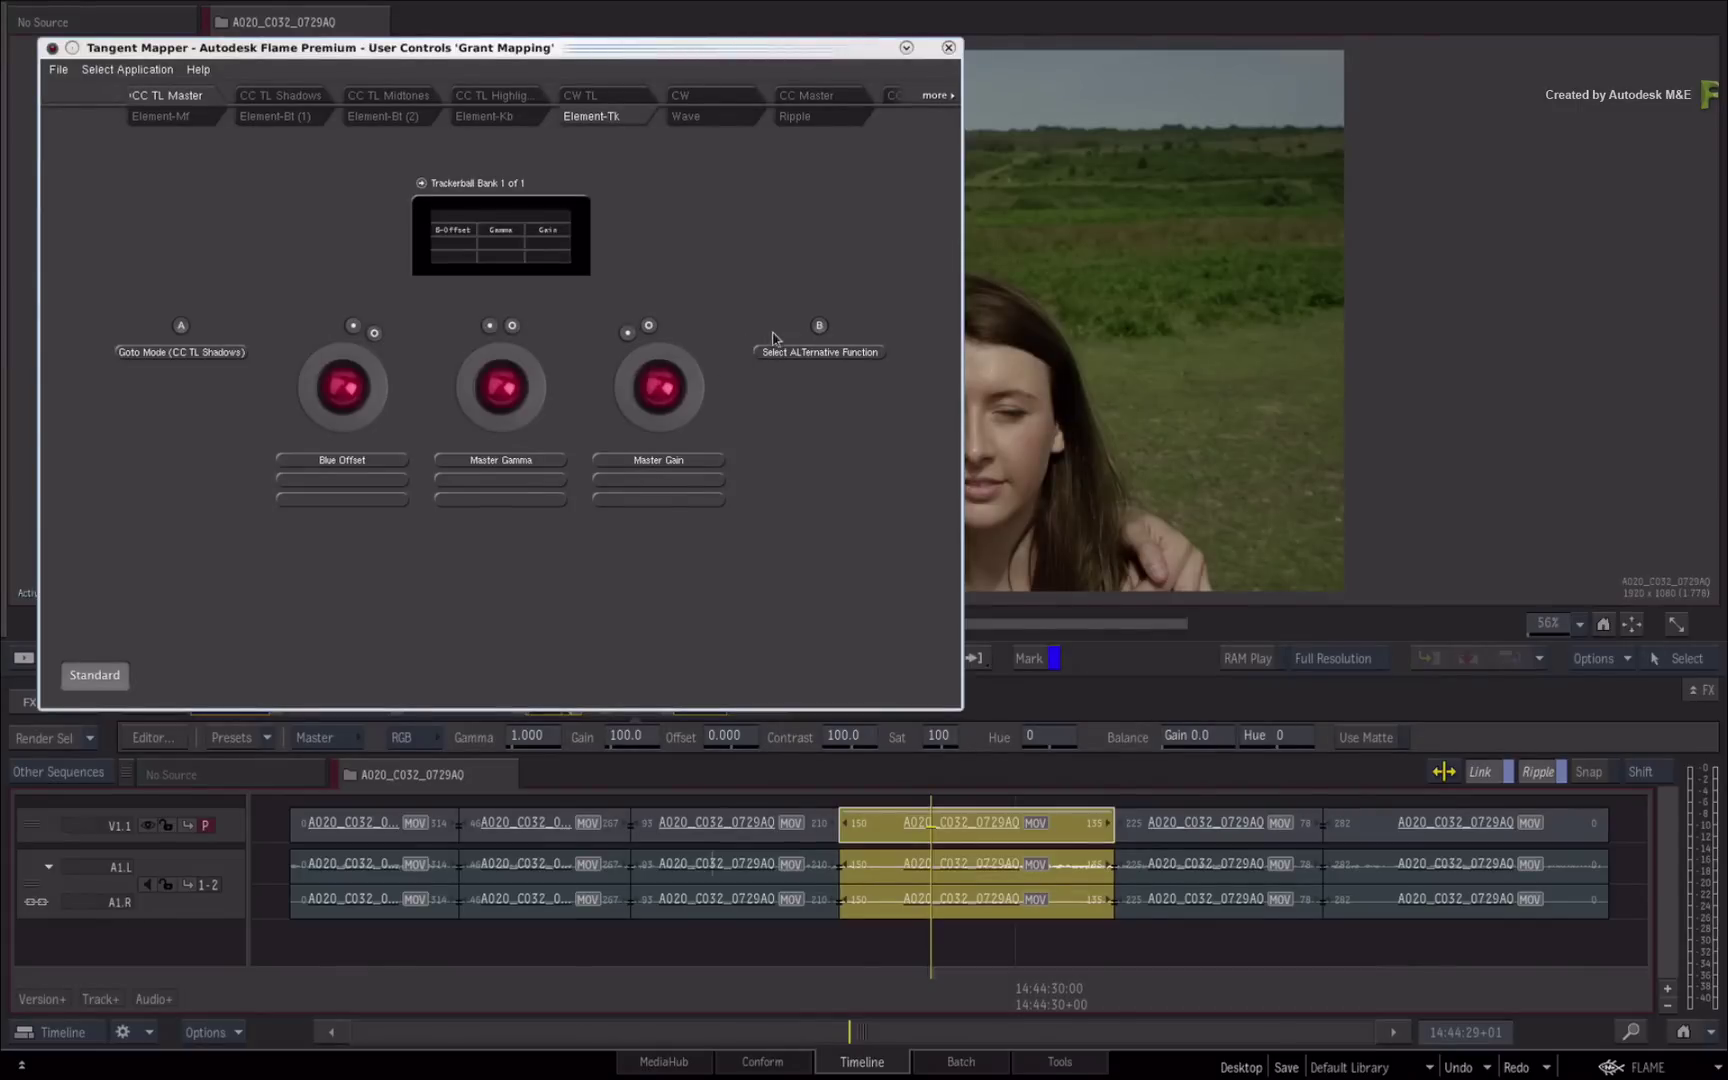
click(818, 327)
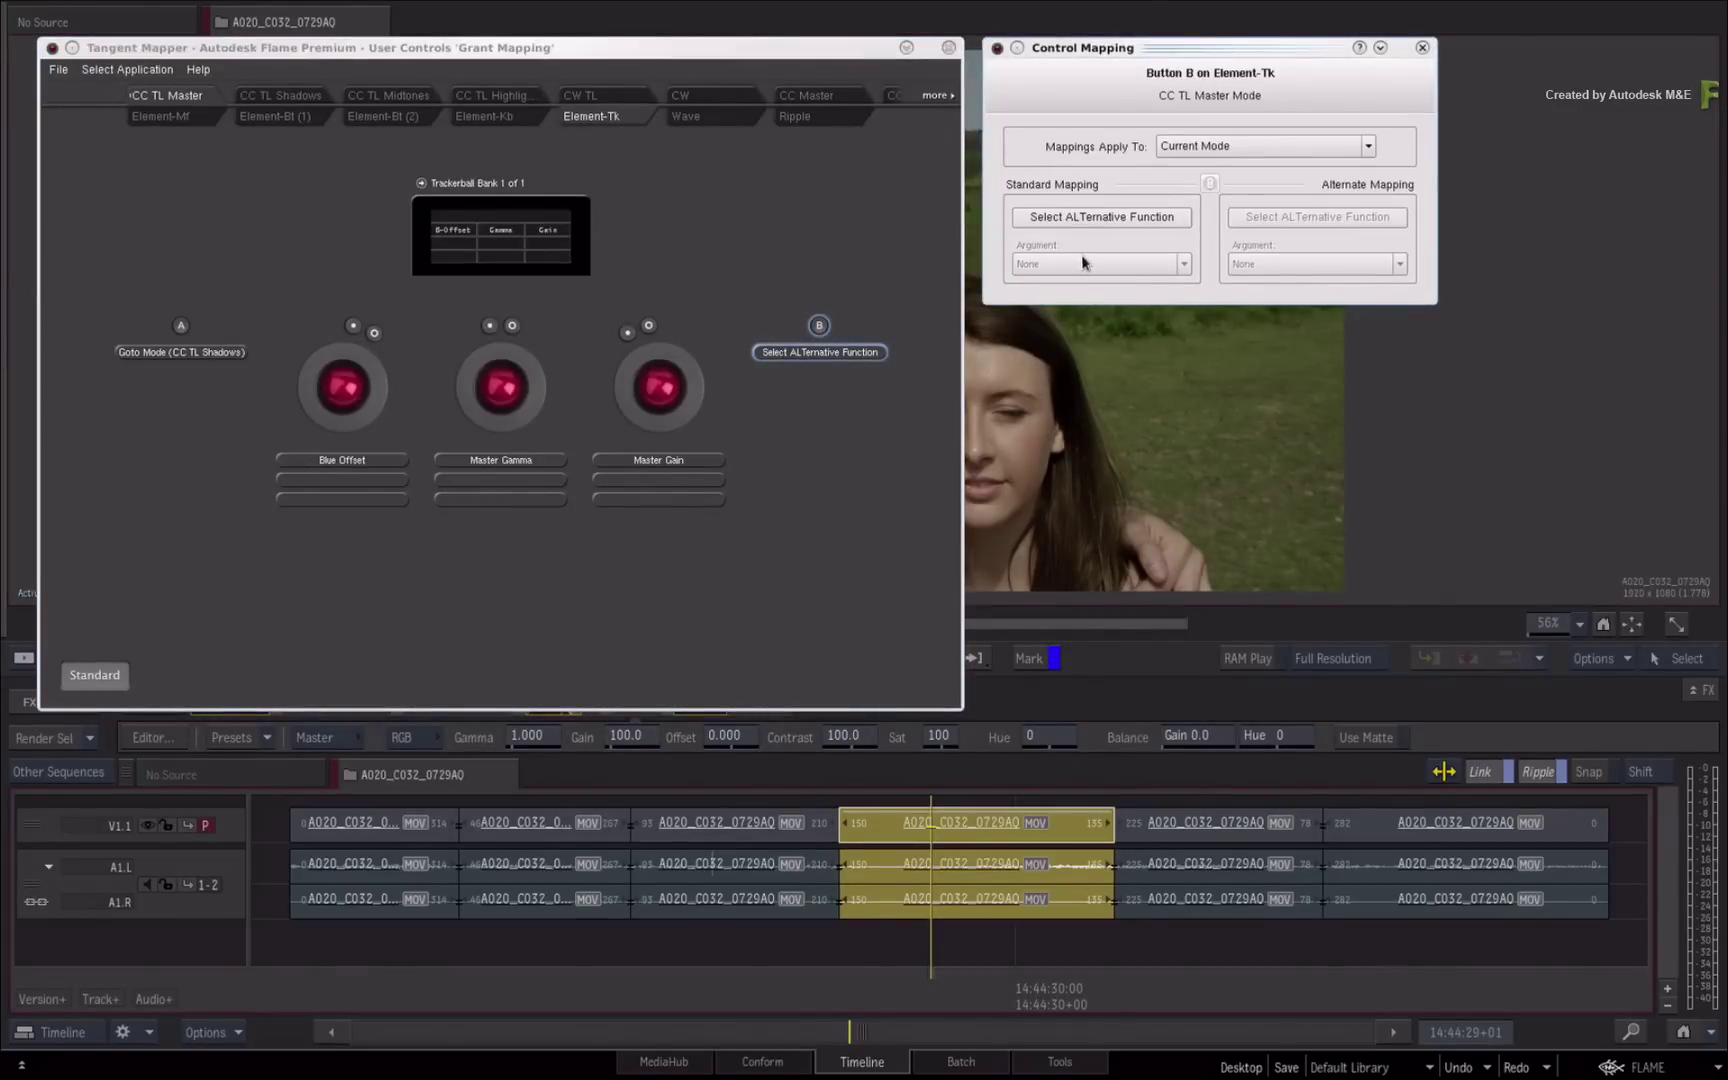
Map button B to a Fake Keypress of Ctrl+Shift+Tab
click(1123, 219)
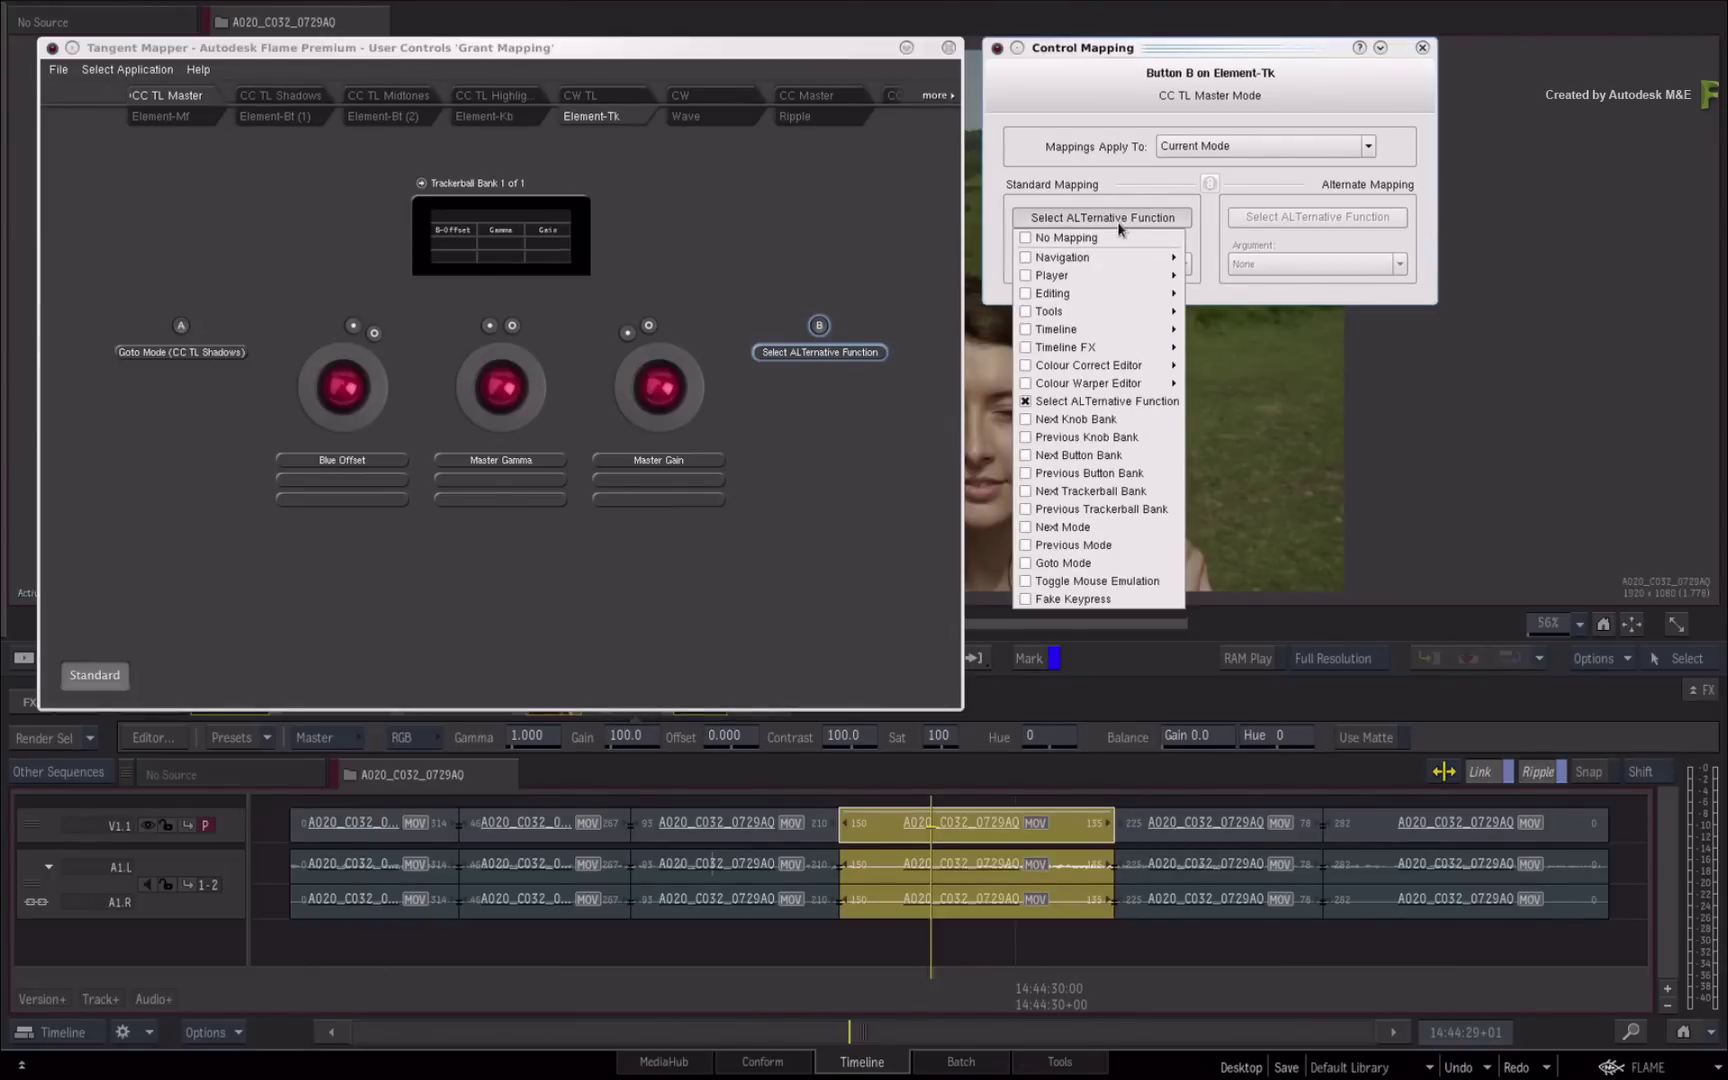
mouse_move(1150, 273)
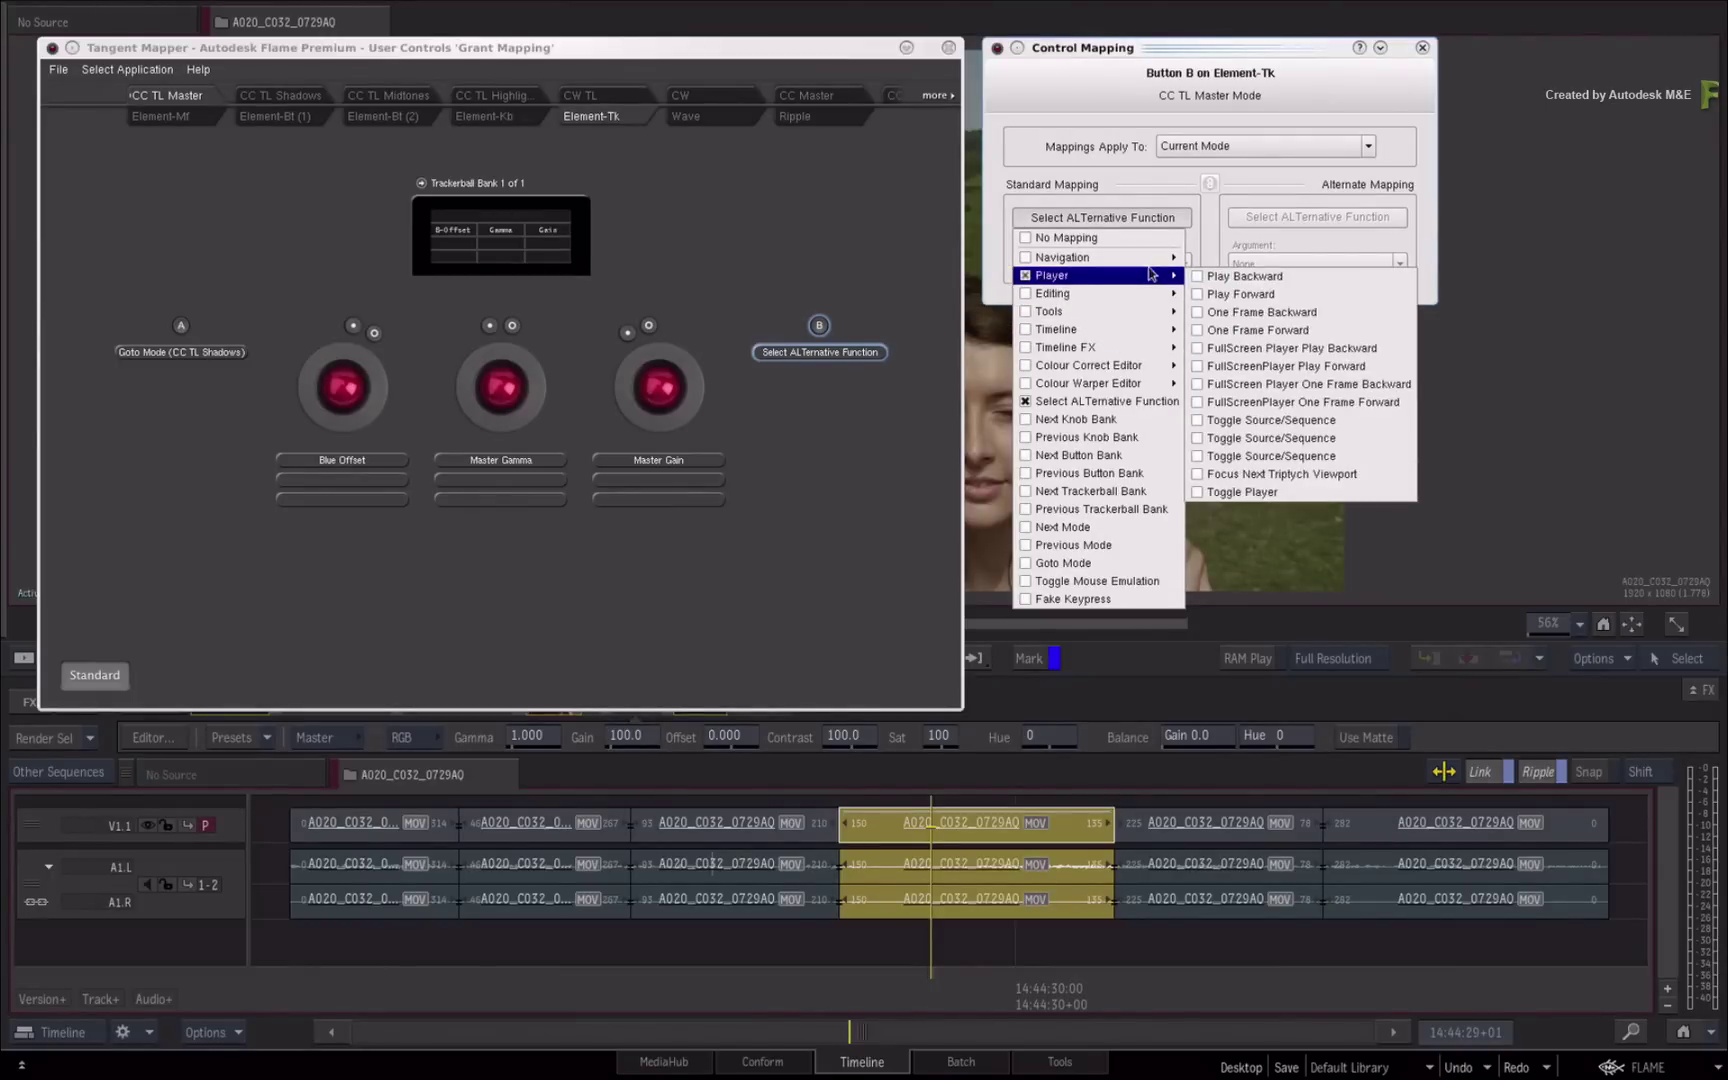
click(1095, 599)
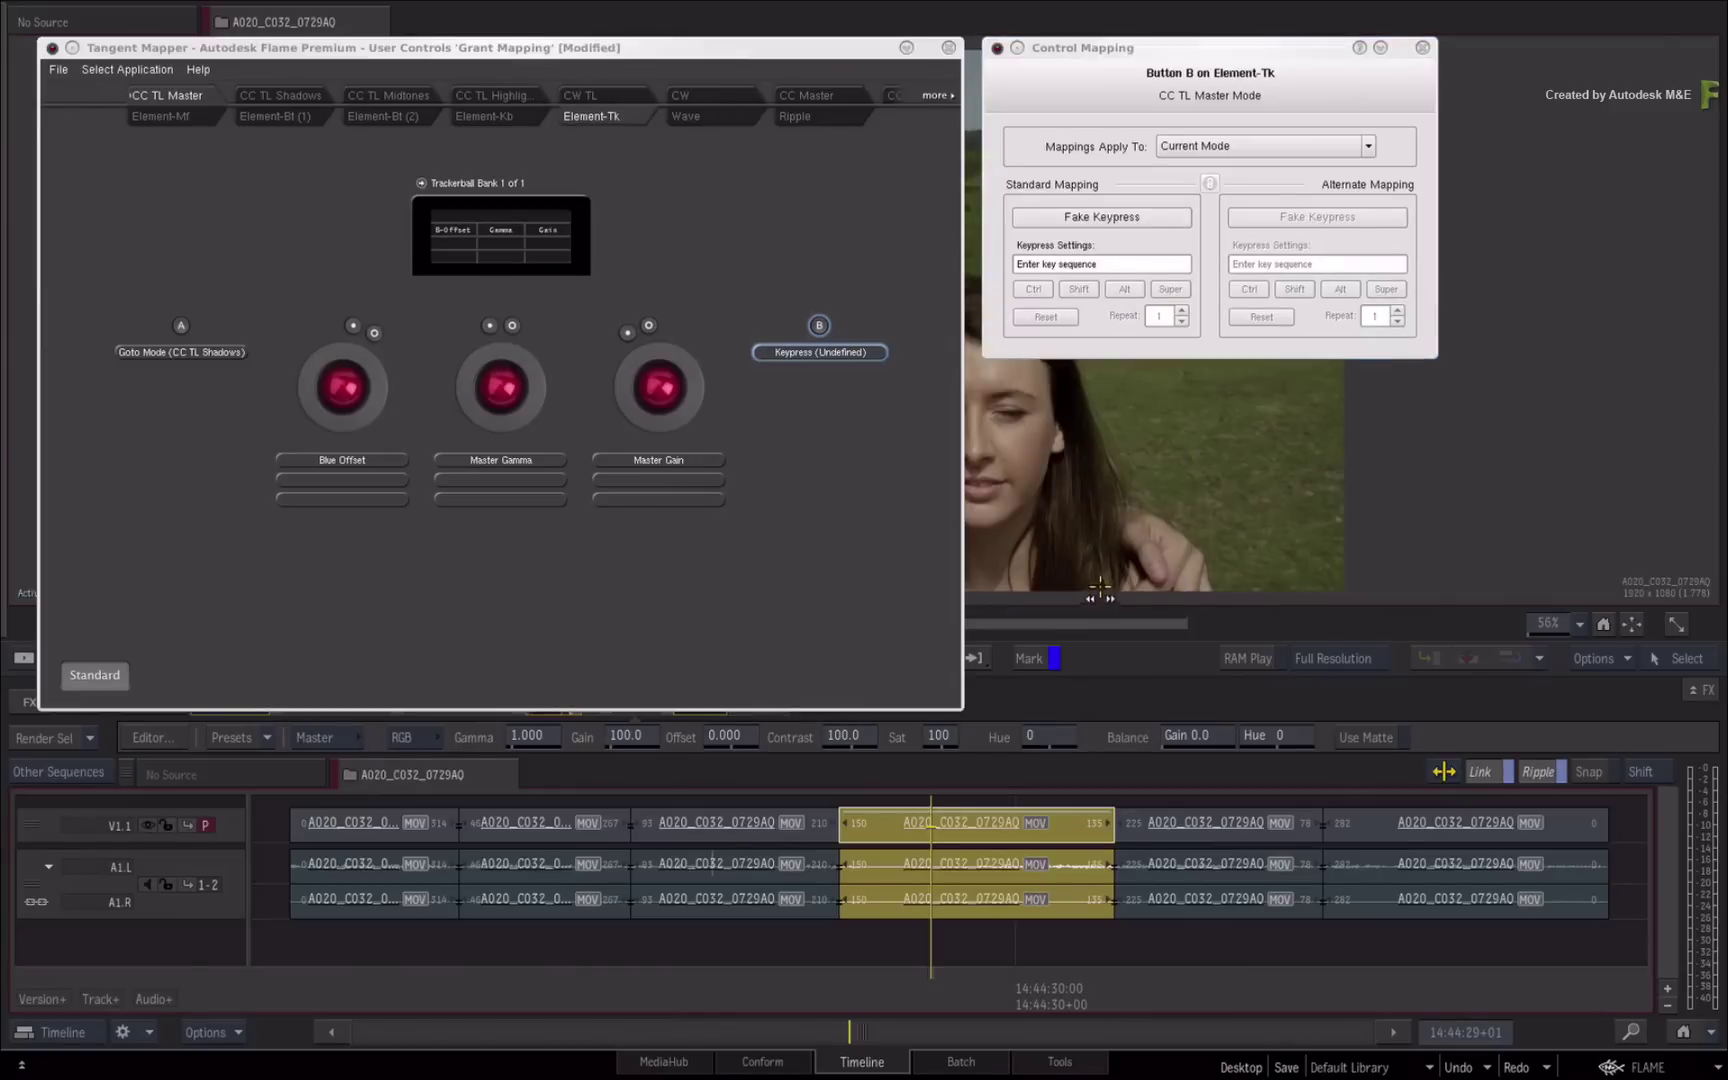
click(1063, 263)
key(Tab)
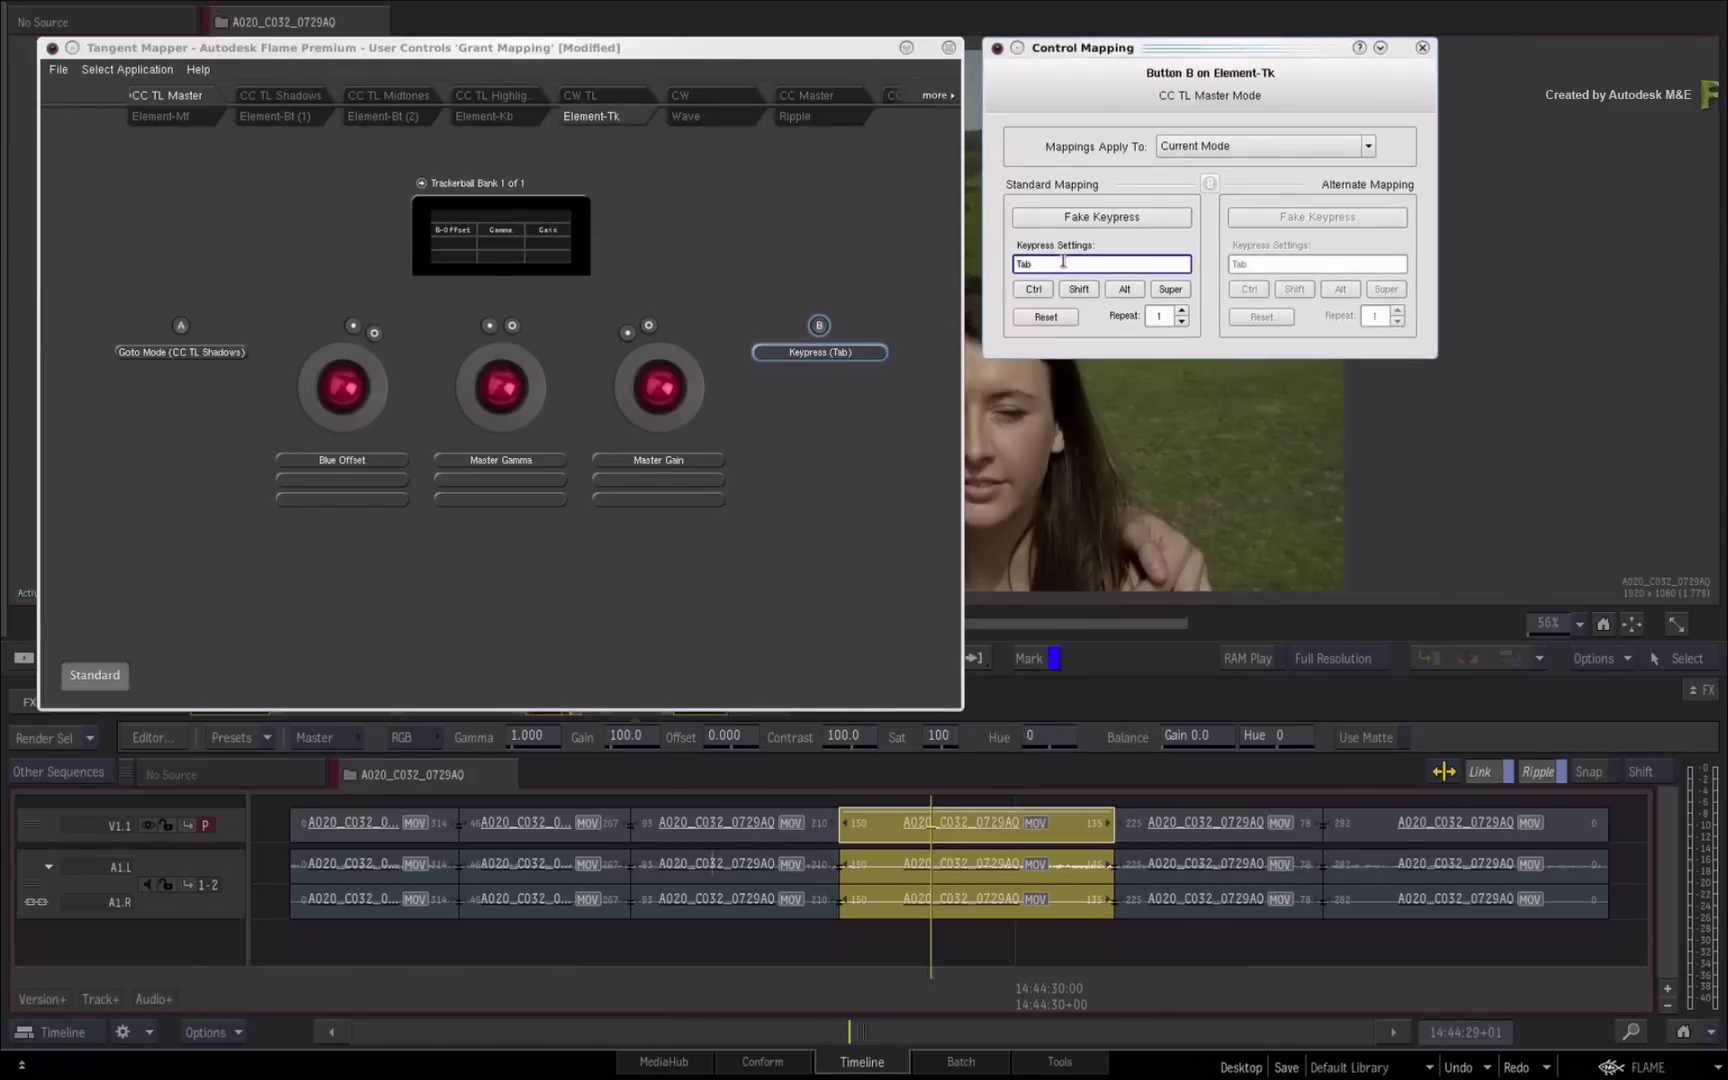
click(1044, 292)
click(1077, 292)
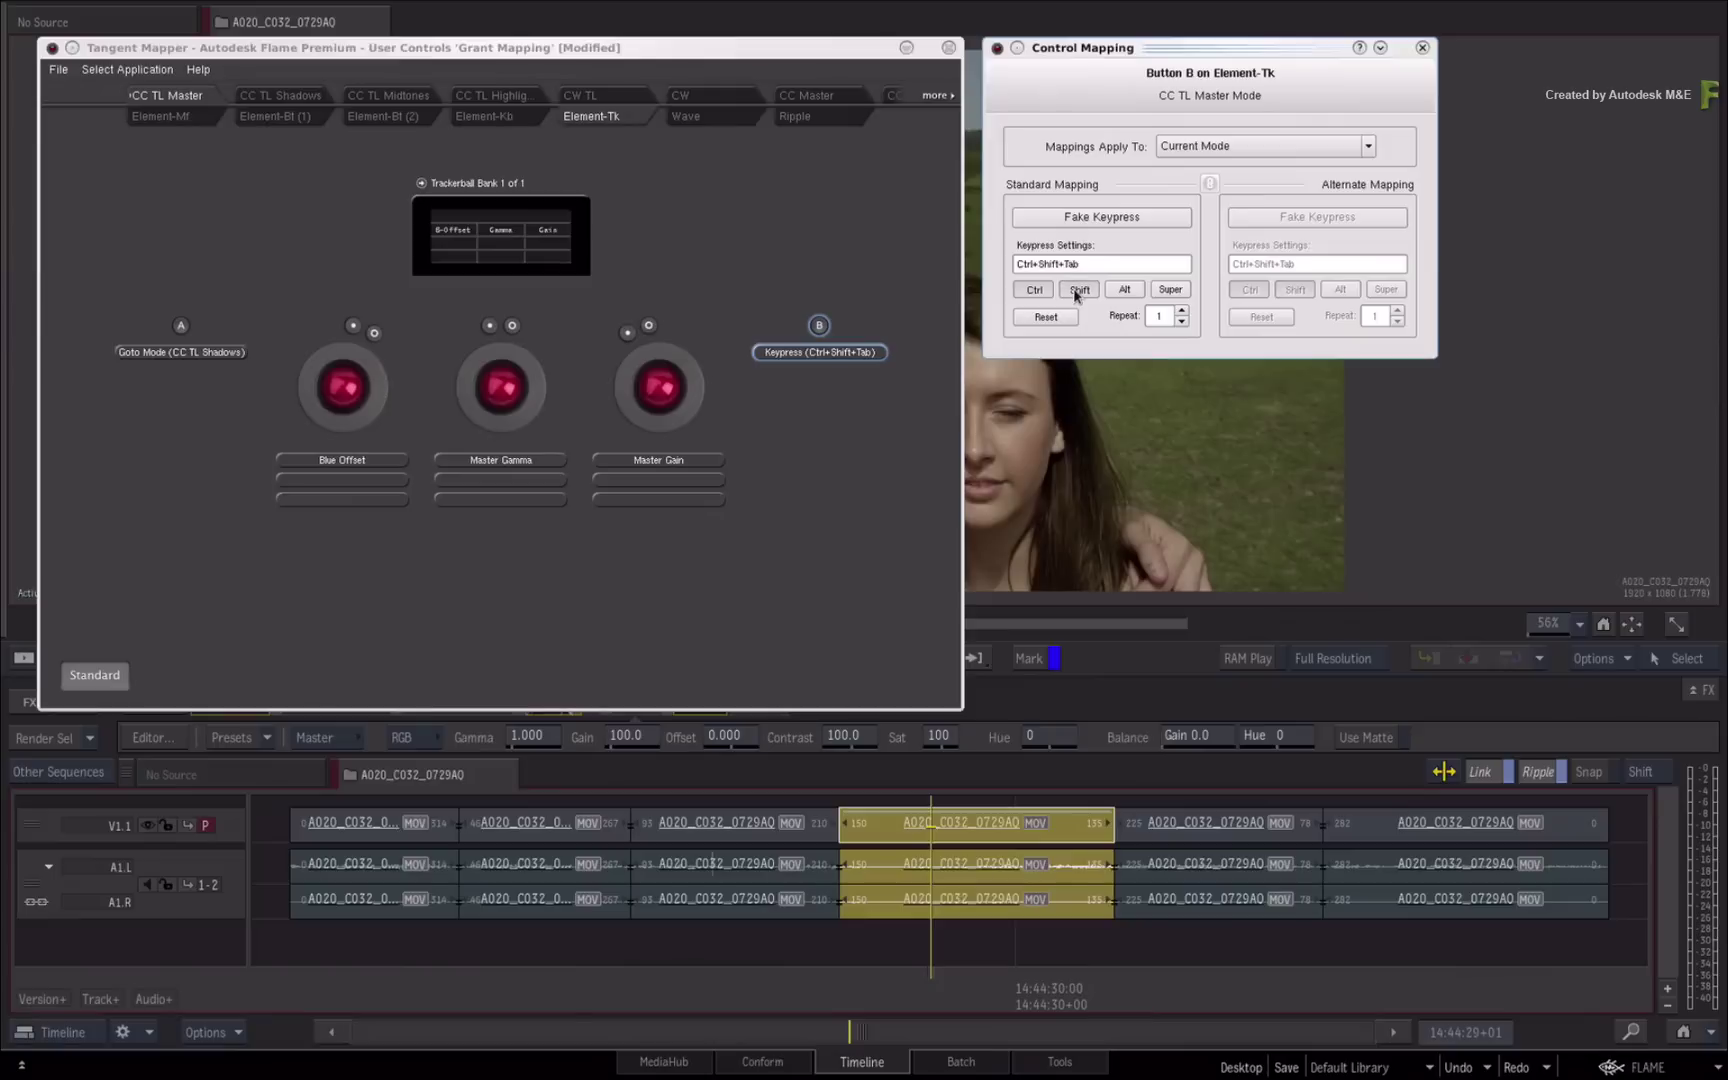
Close the mapping settings and return to Flame, moving the timeline playhead
click(1422, 47)
click(1425, 343)
click(545, 866)
scroll(537, 948, up, 3)
scroll(537, 948, up, 3)
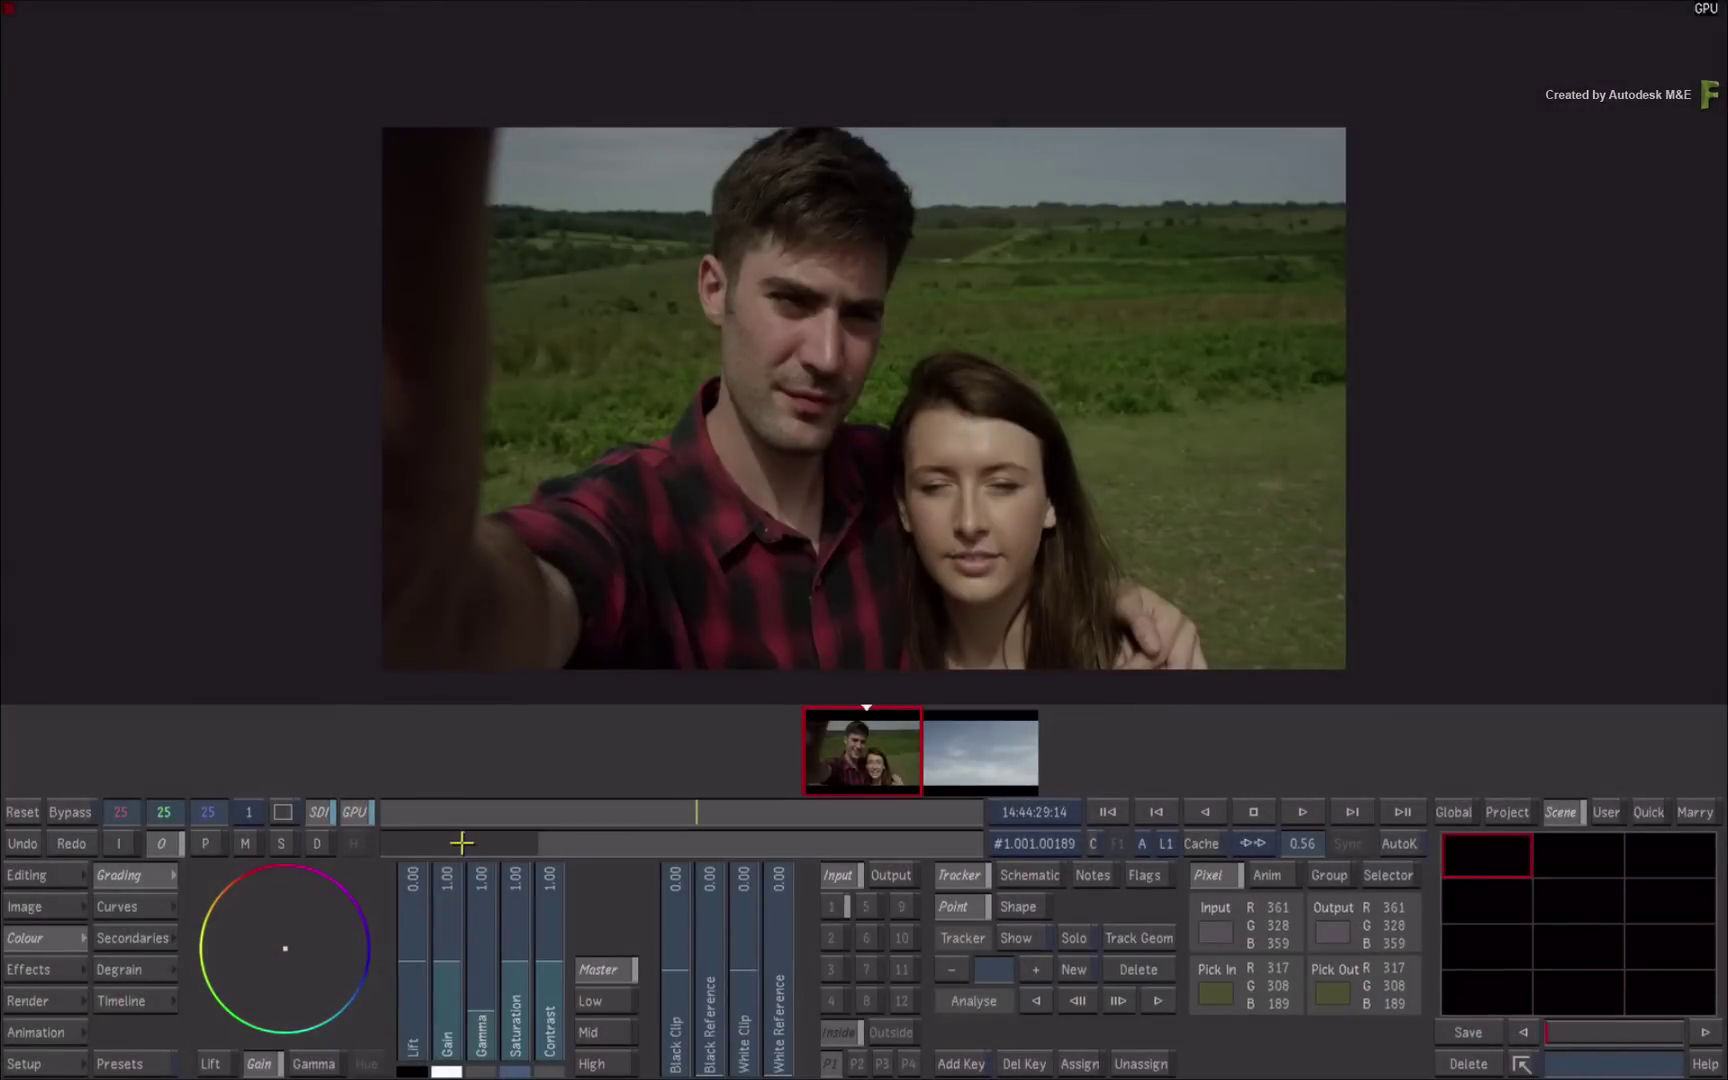
Bring Tangent Mapper over Lustre and show the GB_Curves mode mapping
key(alt+Tab)
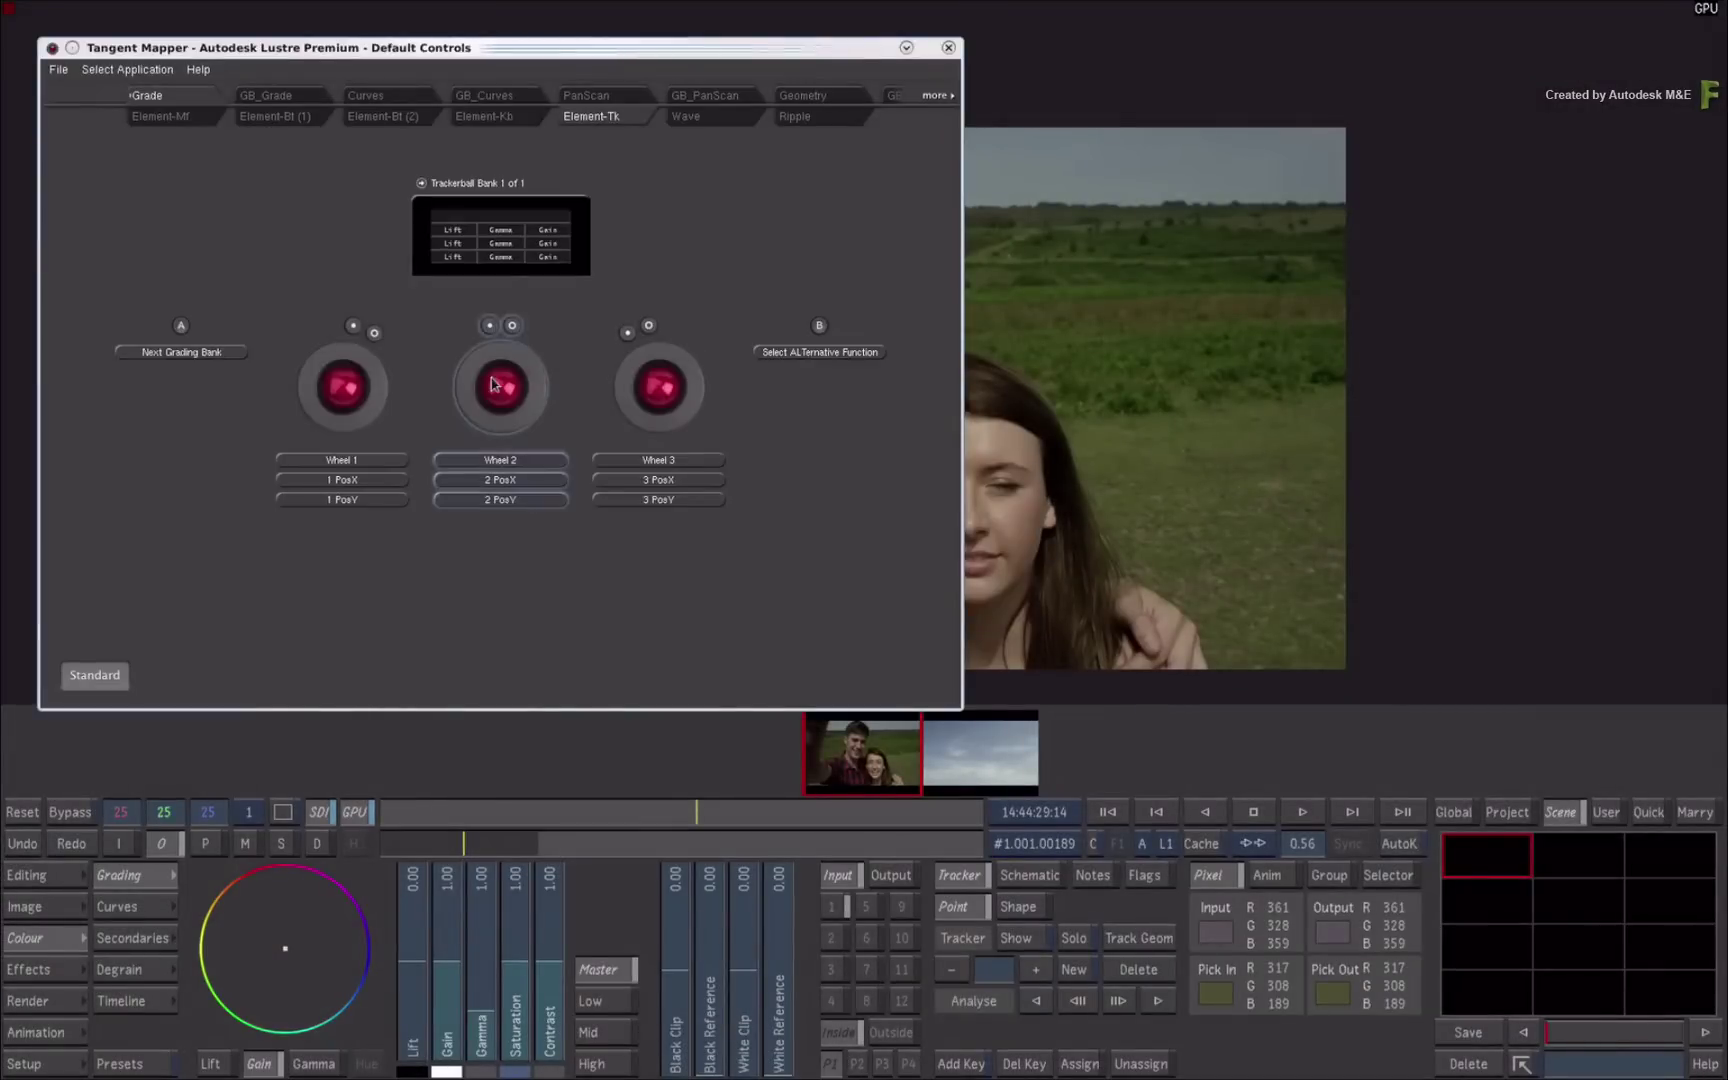
click(380, 97)
click(512, 97)
Browse the Element-Bt, Element-Mf and Element-Tk panels, then open the left ring's Lift Lum mapping
click(410, 120)
click(258, 120)
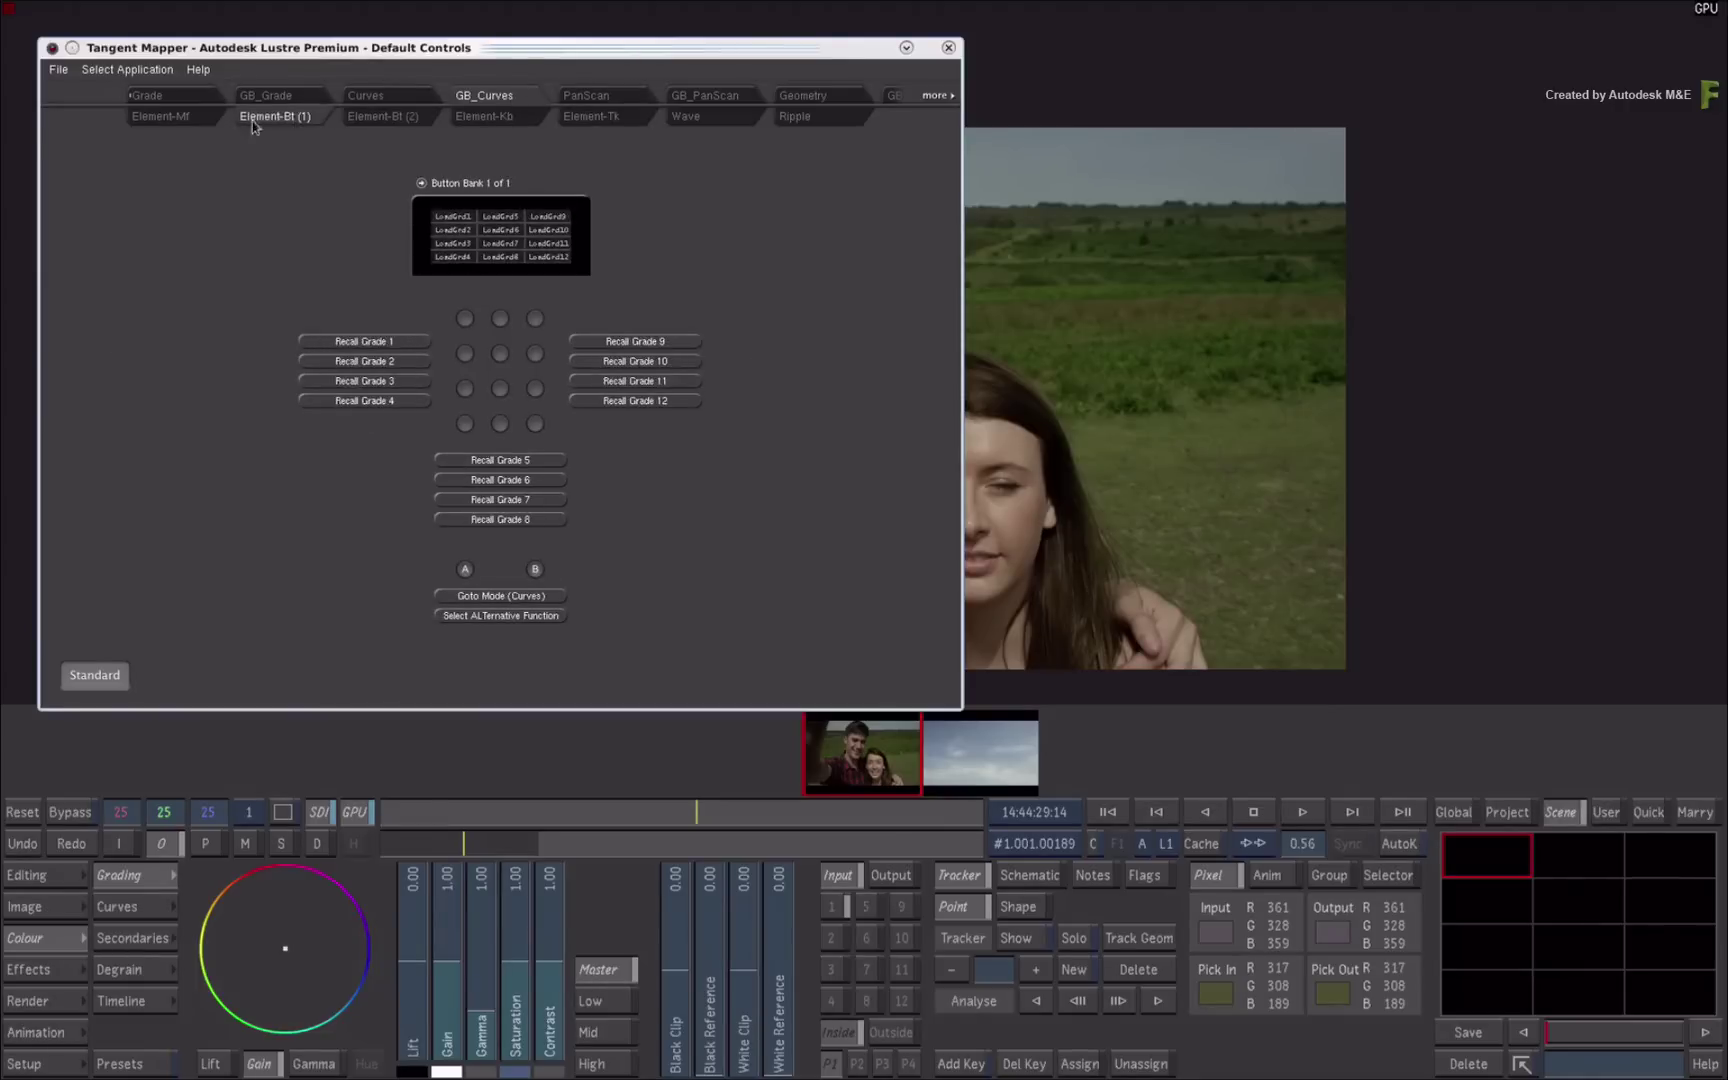
click(192, 122)
click(620, 120)
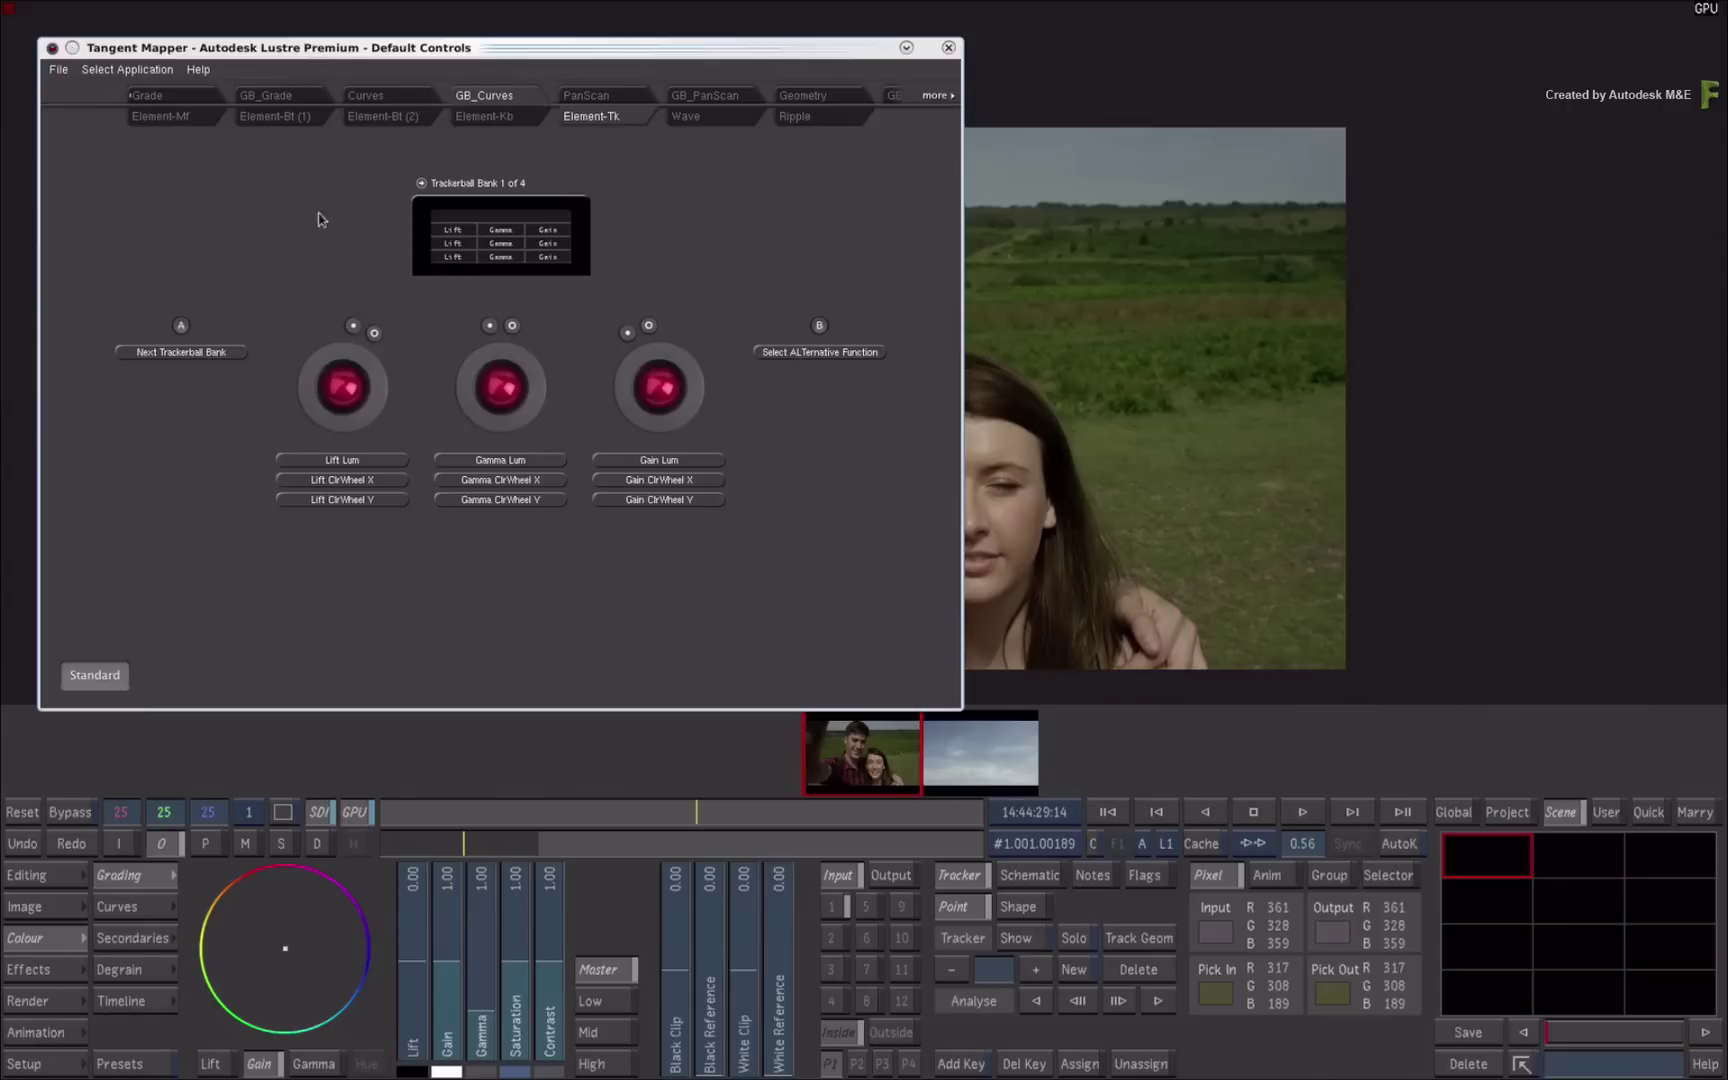
click(355, 460)
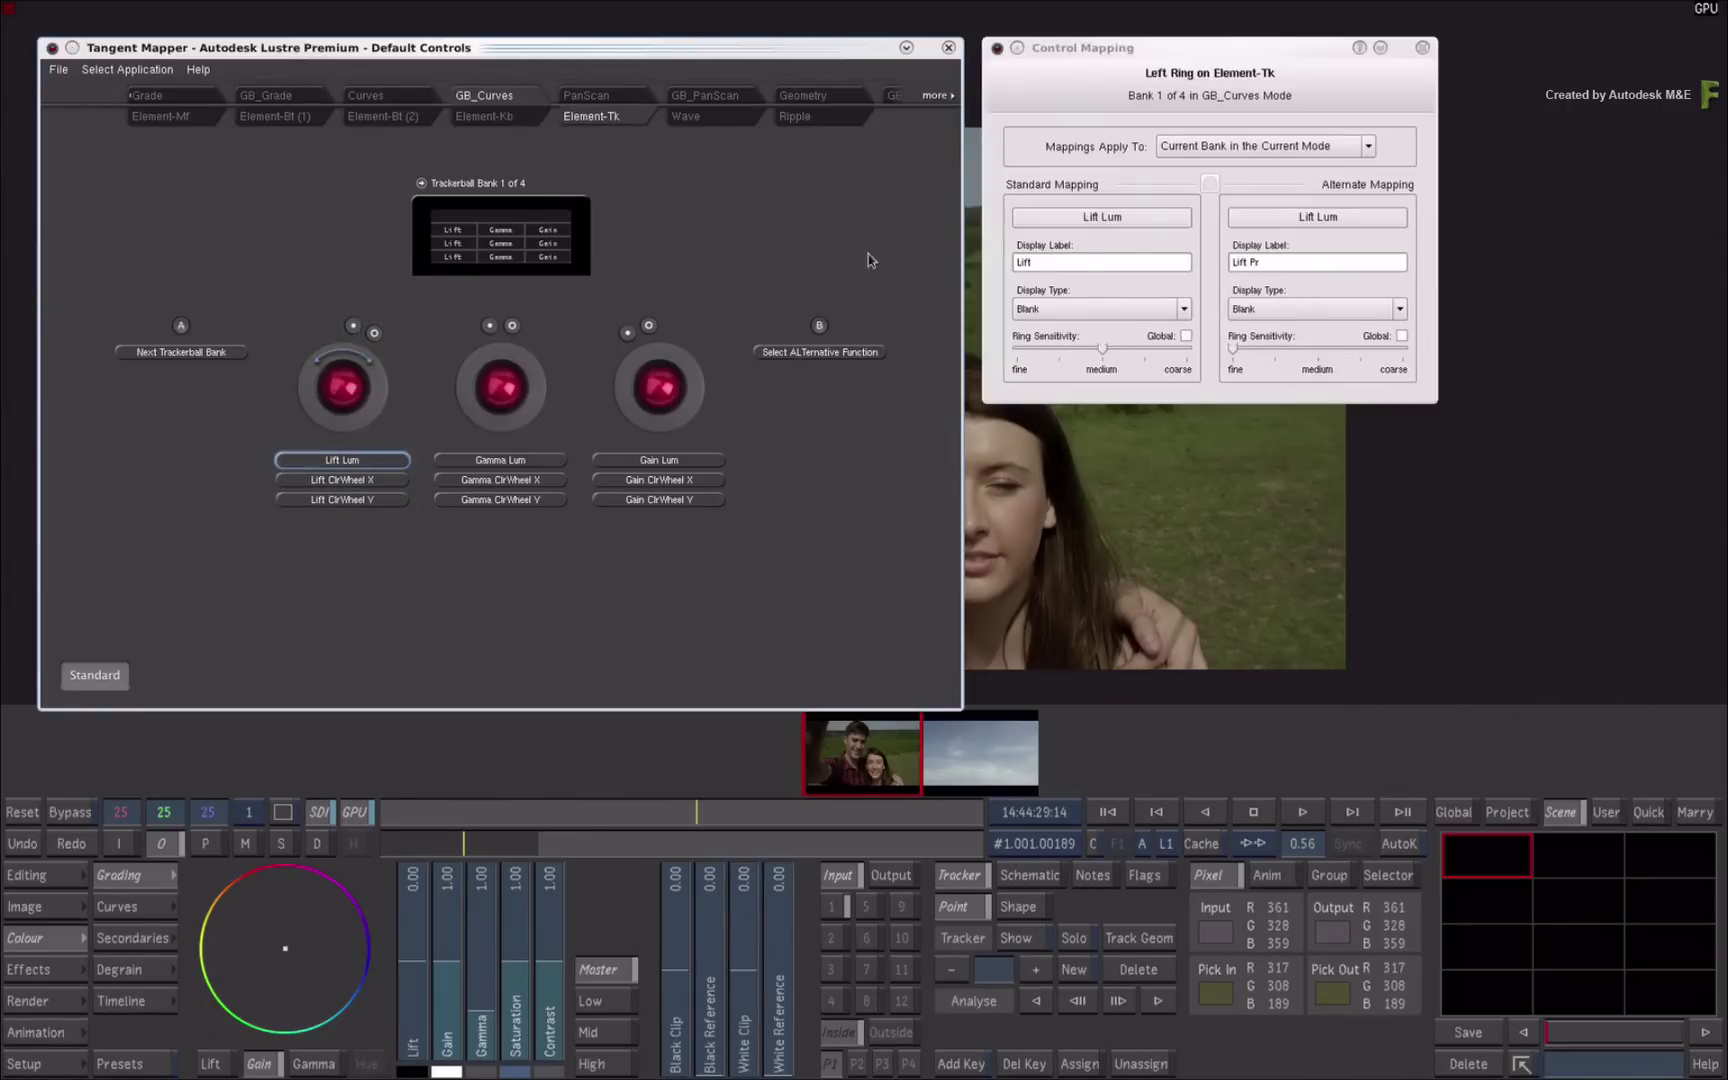